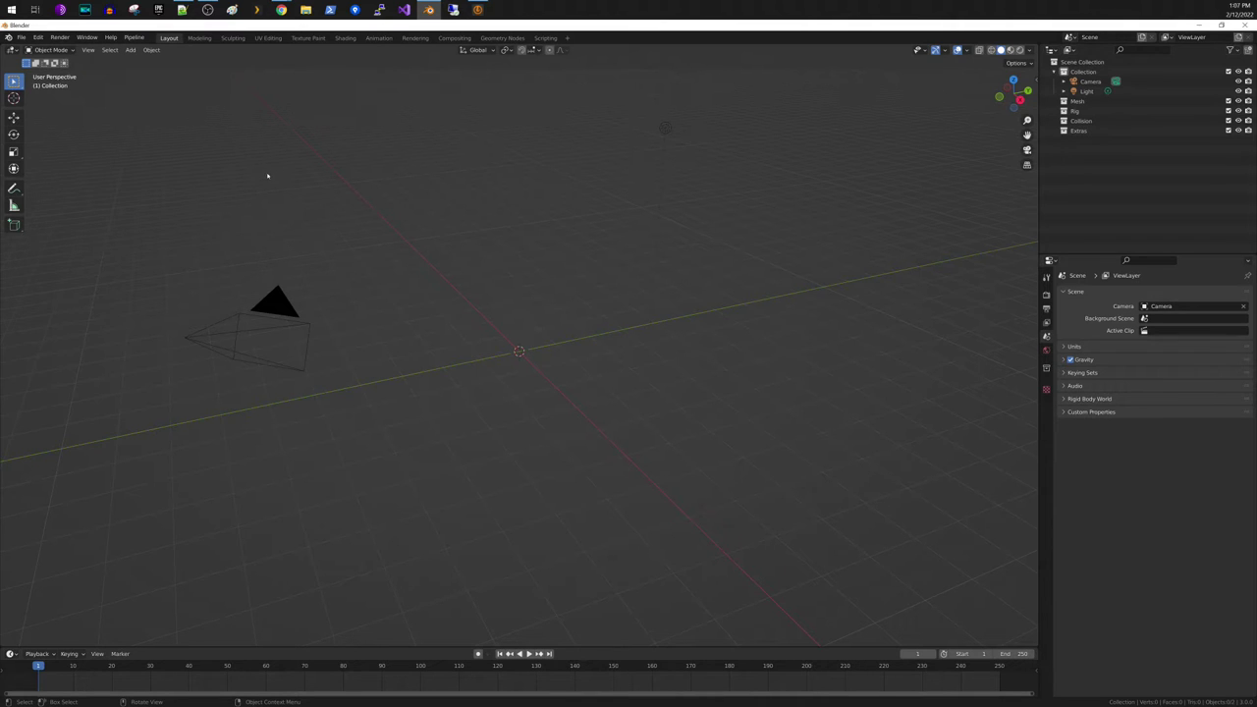
Add an ico sphere with 4 subdivisions and a radius of about 4.88 m at the world origin.
click(151, 50)
click(130, 51)
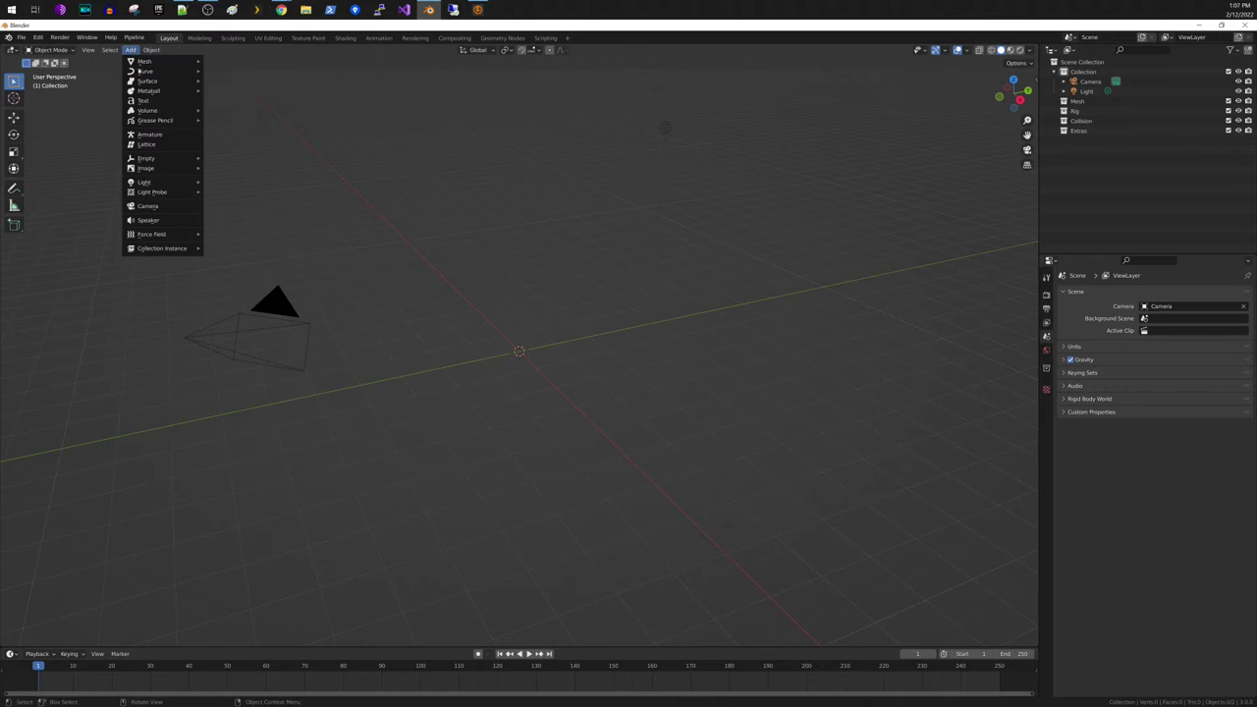
mouse_move(161, 63)
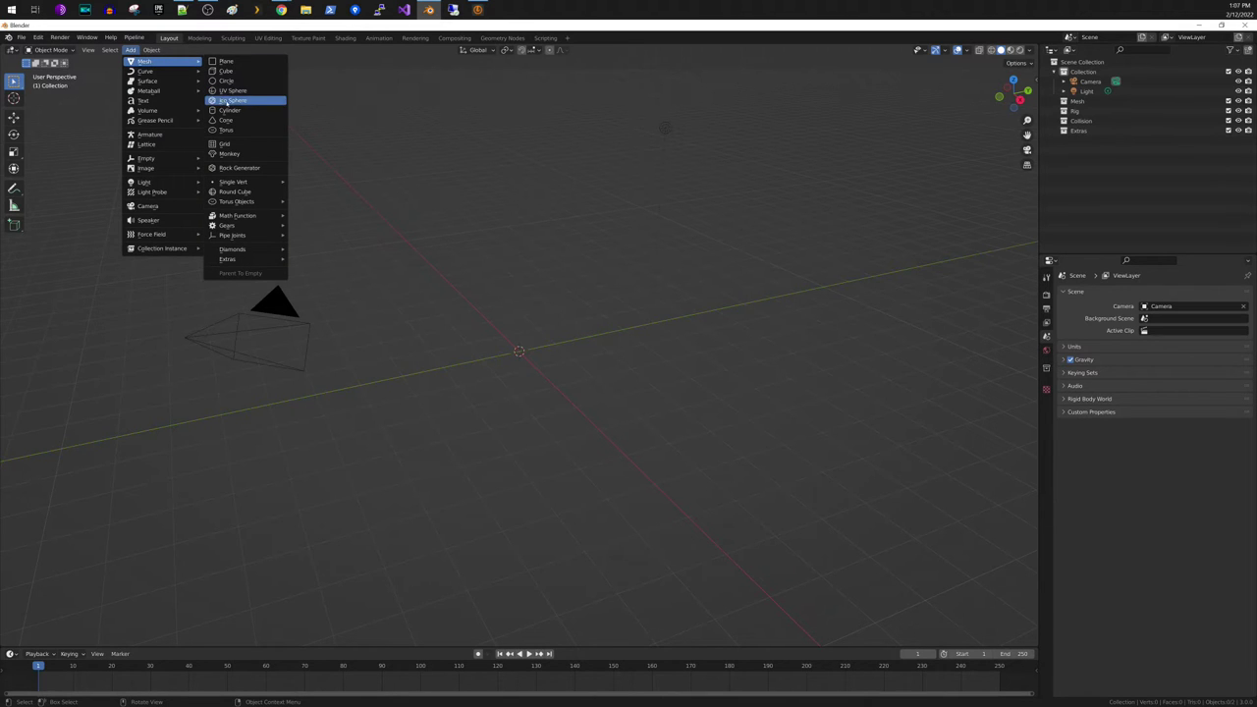
click(237, 103)
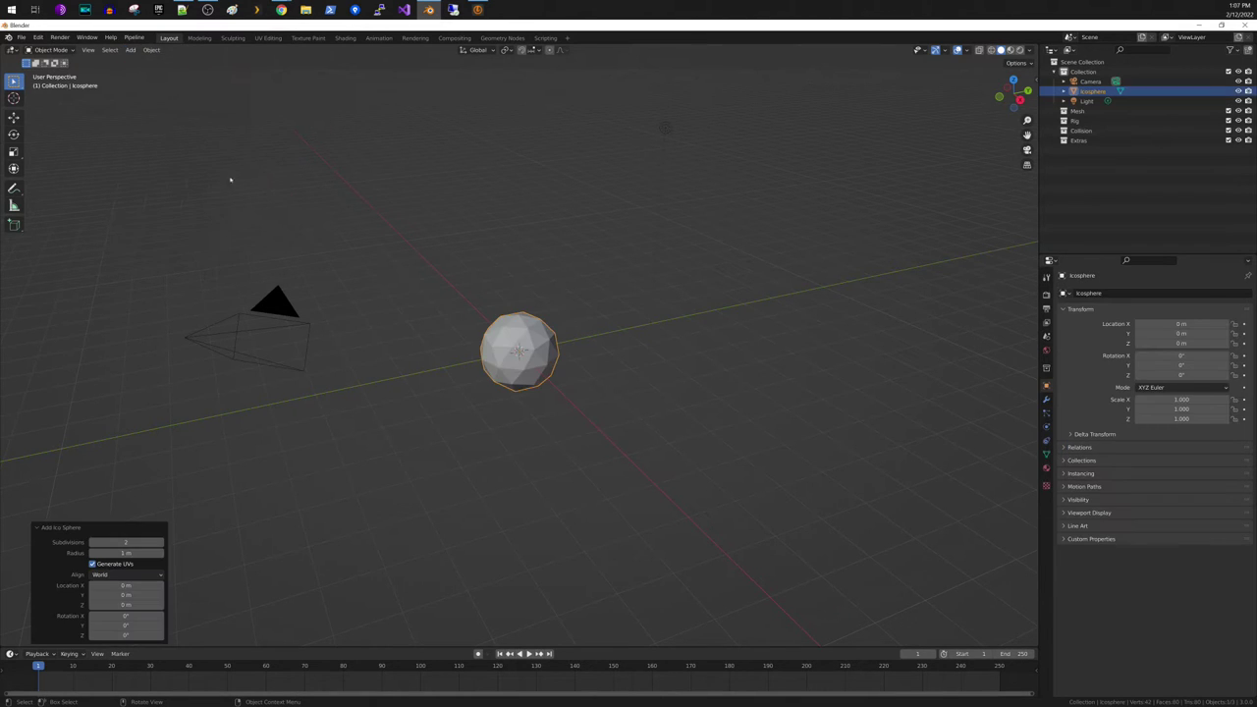
click(157, 543)
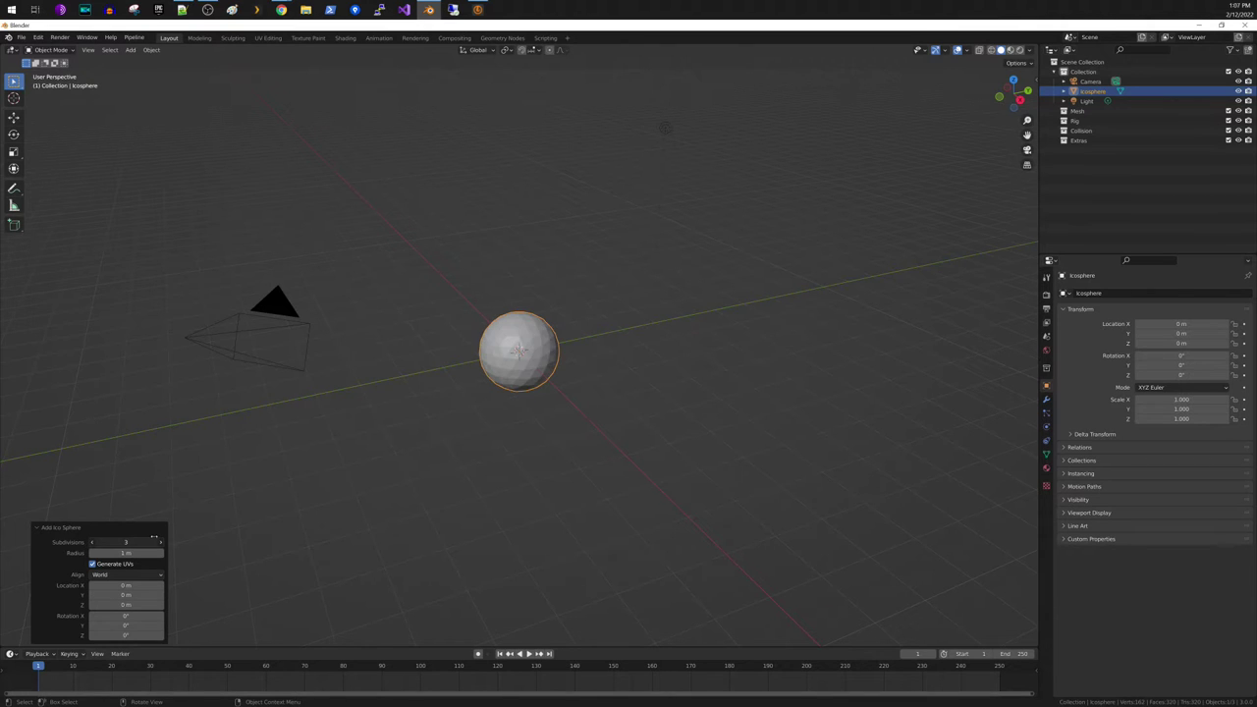
click(157, 542)
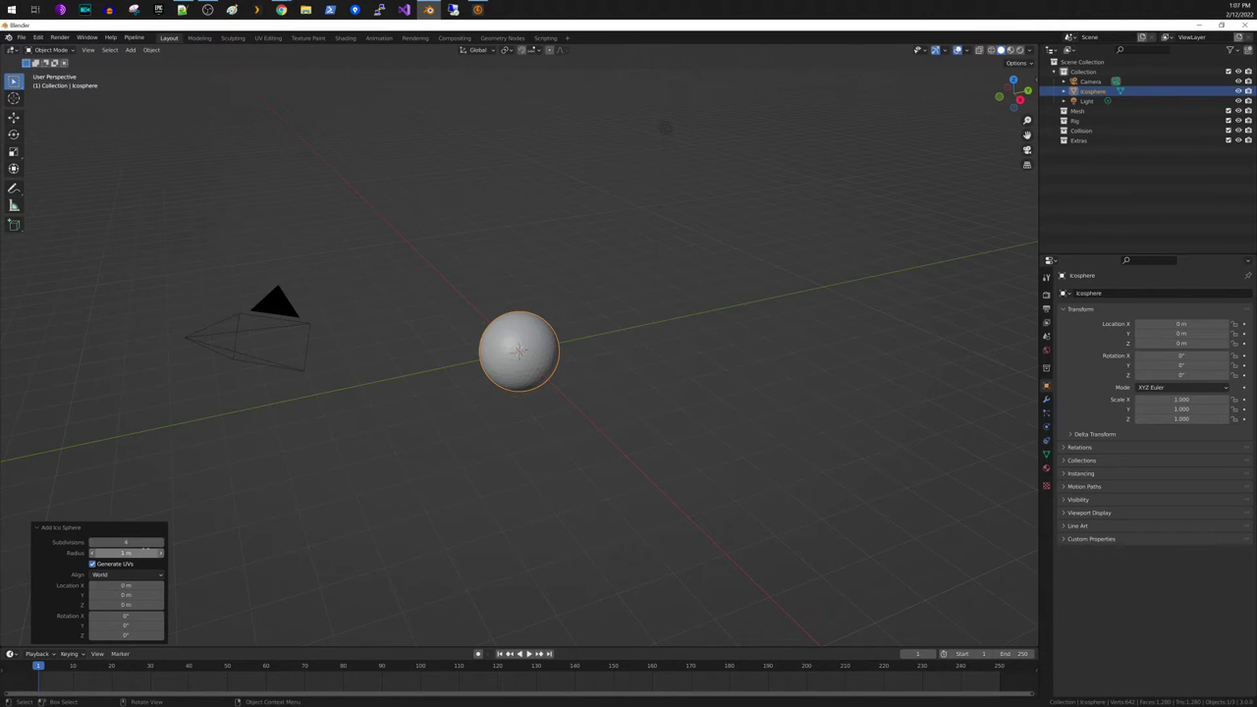
drag(126, 553, 290, 499)
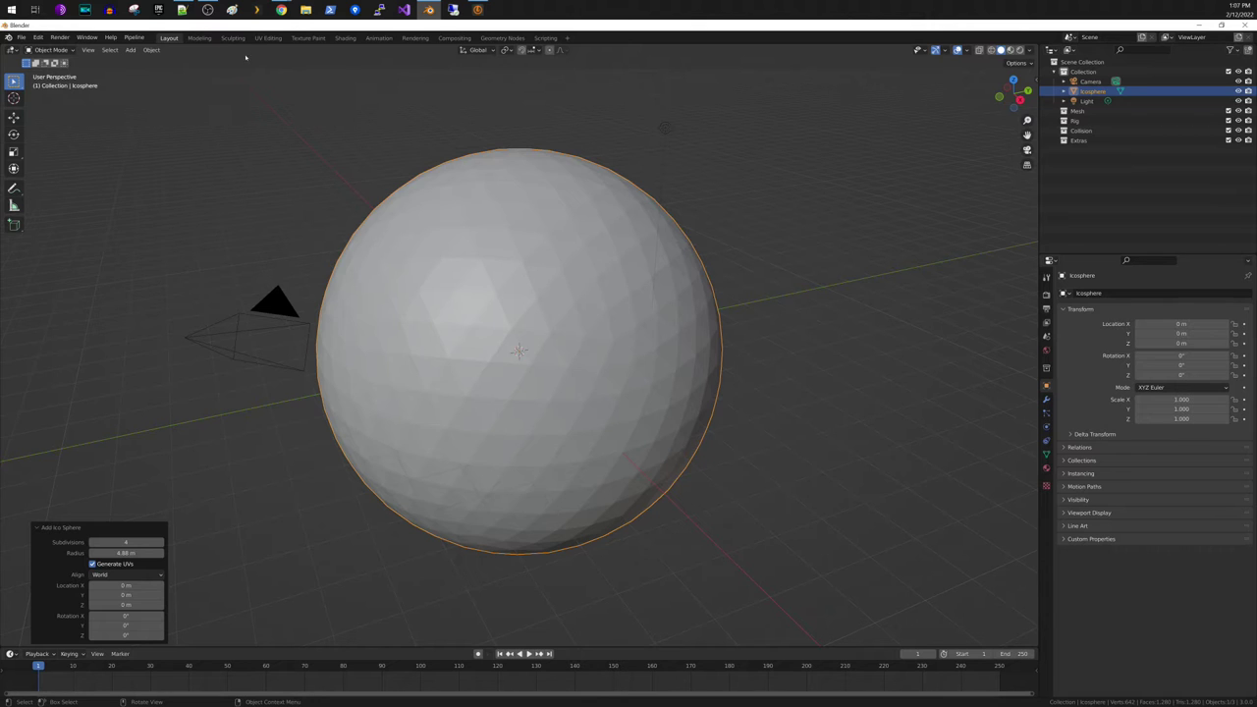
In the Modeling workspace, deselect the whole mesh and circle-select winding bands of vertices across the sphere's front, top and side.
click(199, 37)
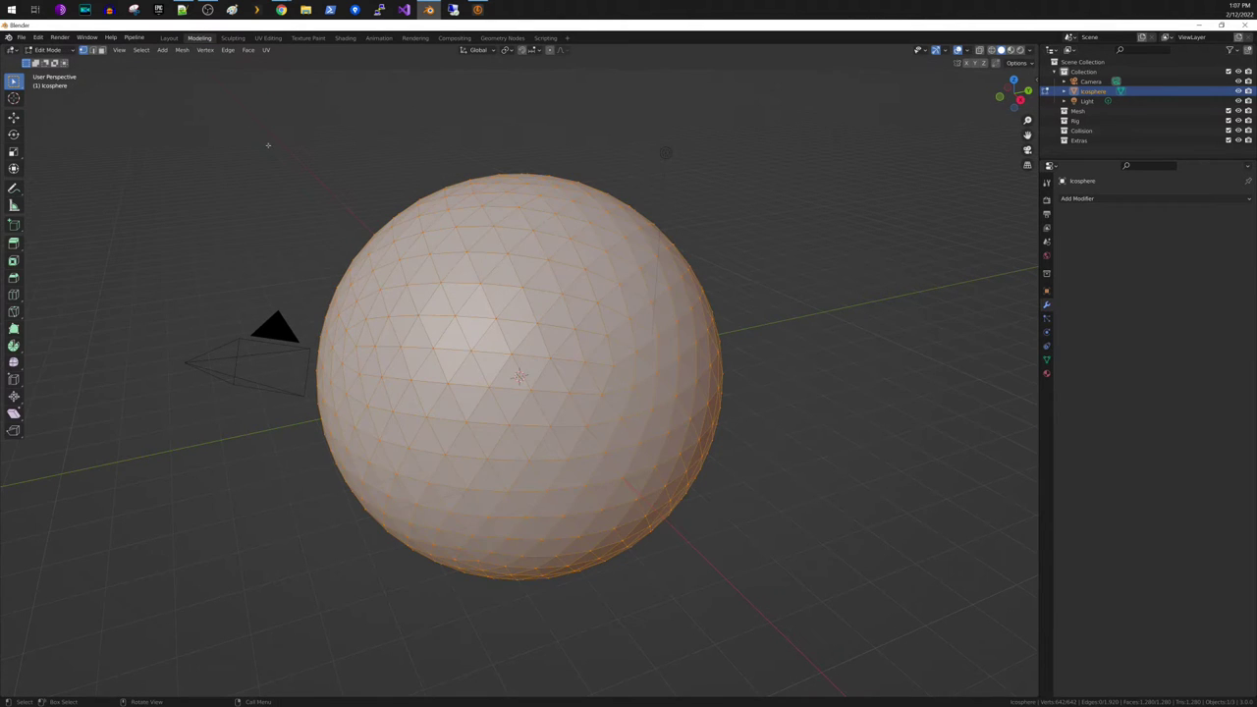
key(alt+a)
click(142, 49)
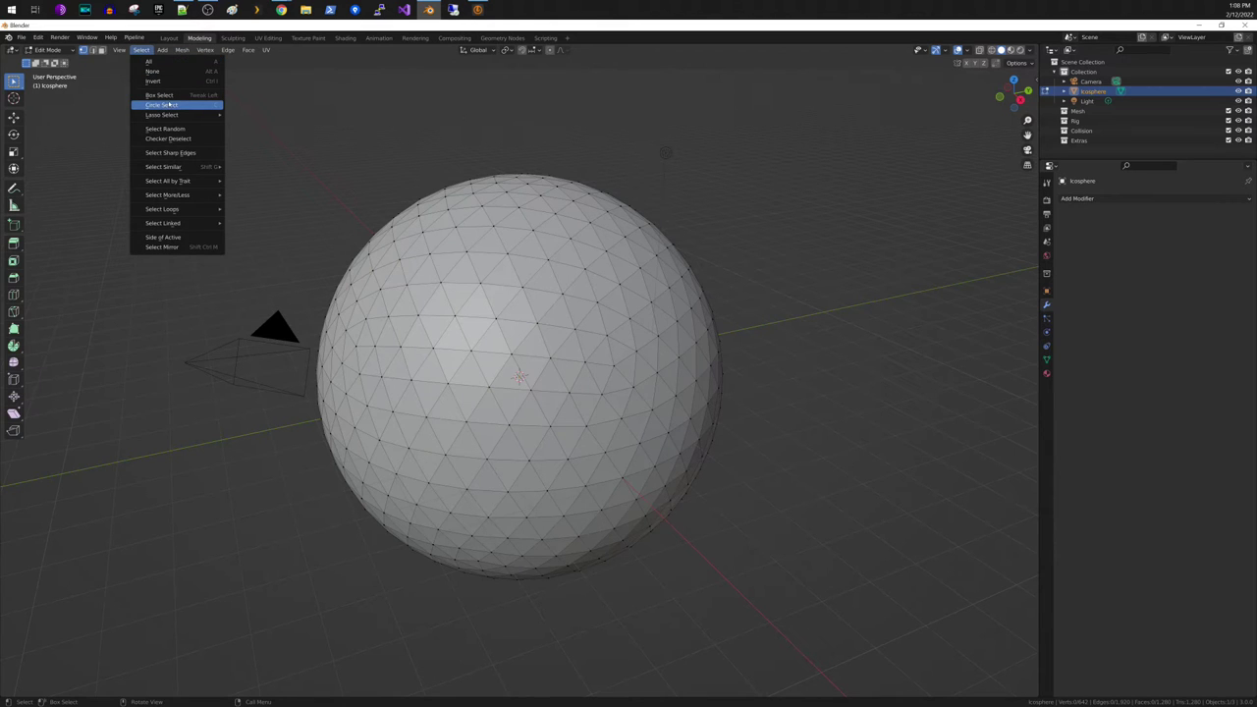
click(170, 105)
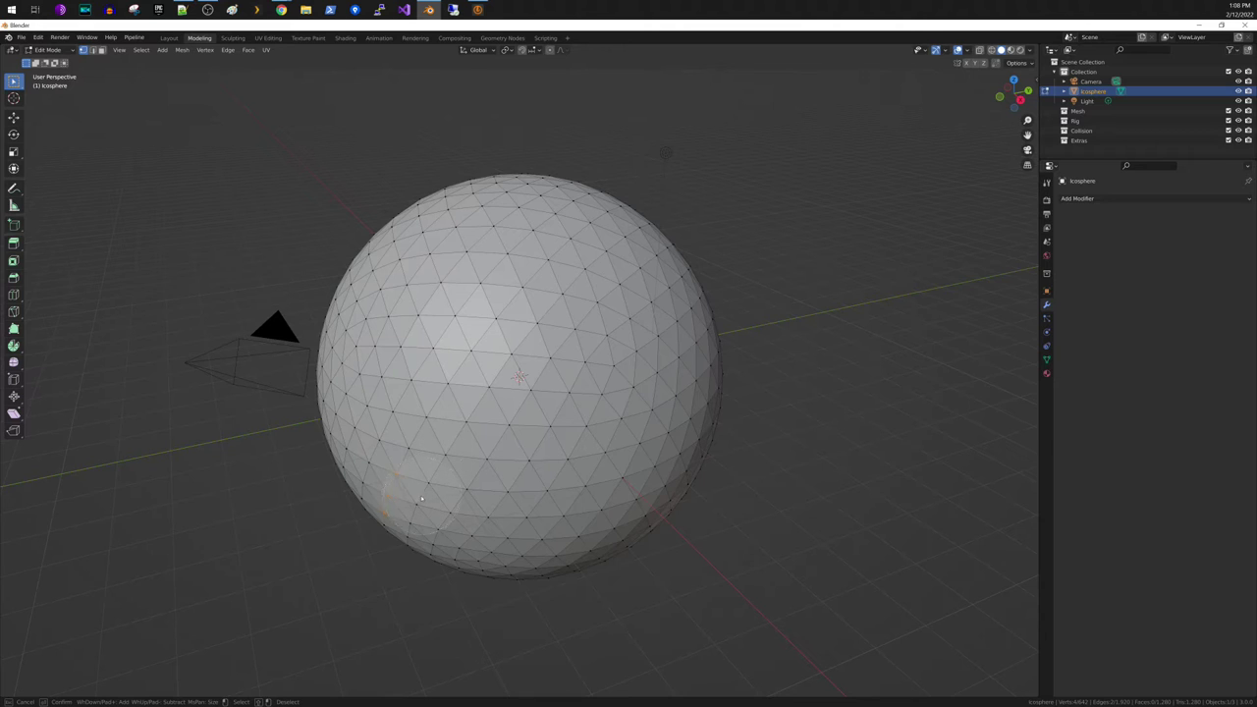
mouse_move(393, 519)
mouse_down()
mouse_move(432, 472)
mouse_move(482, 461)
mouse_move(484, 430)
mouse_up()
mouse_move(458, 242)
mouse_down()
mouse_move(491, 188)
mouse_move(535, 177)
mouse_move(584, 191)
mouse_move(676, 285)
mouse_move(688, 363)
mouse_move(630, 472)
mouse_move(651, 503)
mouse_move(699, 491)
mouse_up()
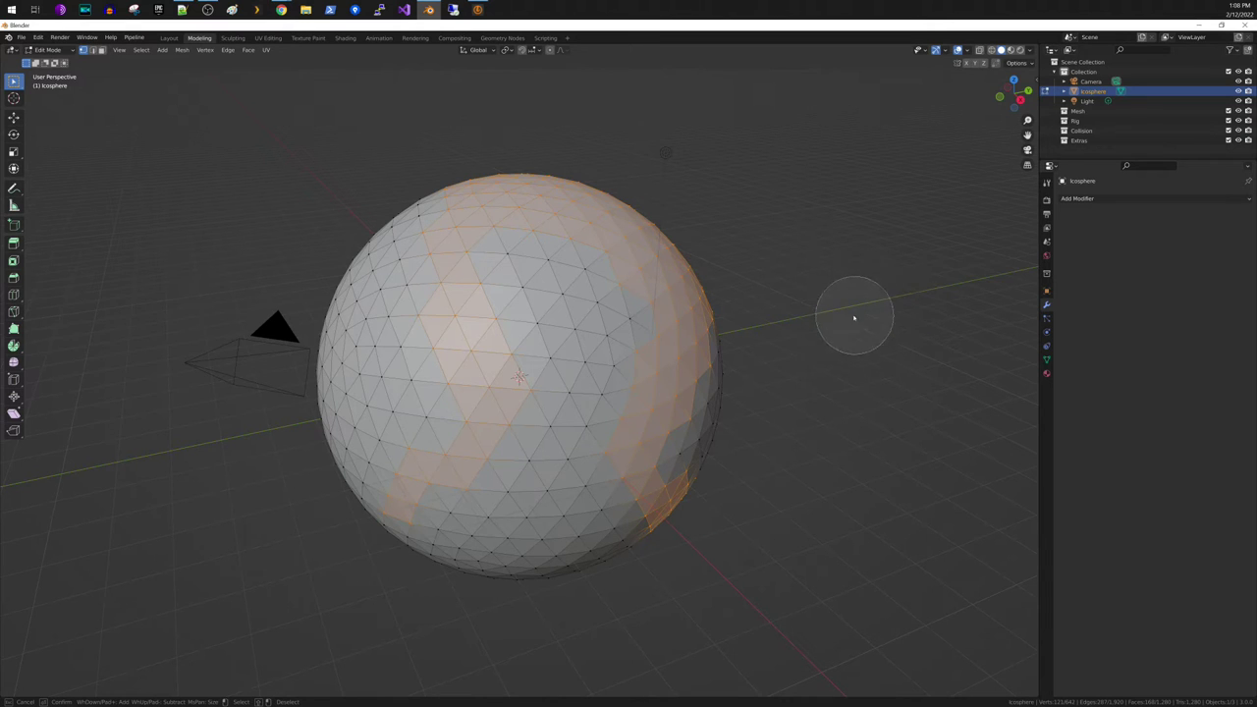
Extend the circle selection with more vertices at the front band's lower end and along its outer edge.
key(Escape)
key(c)
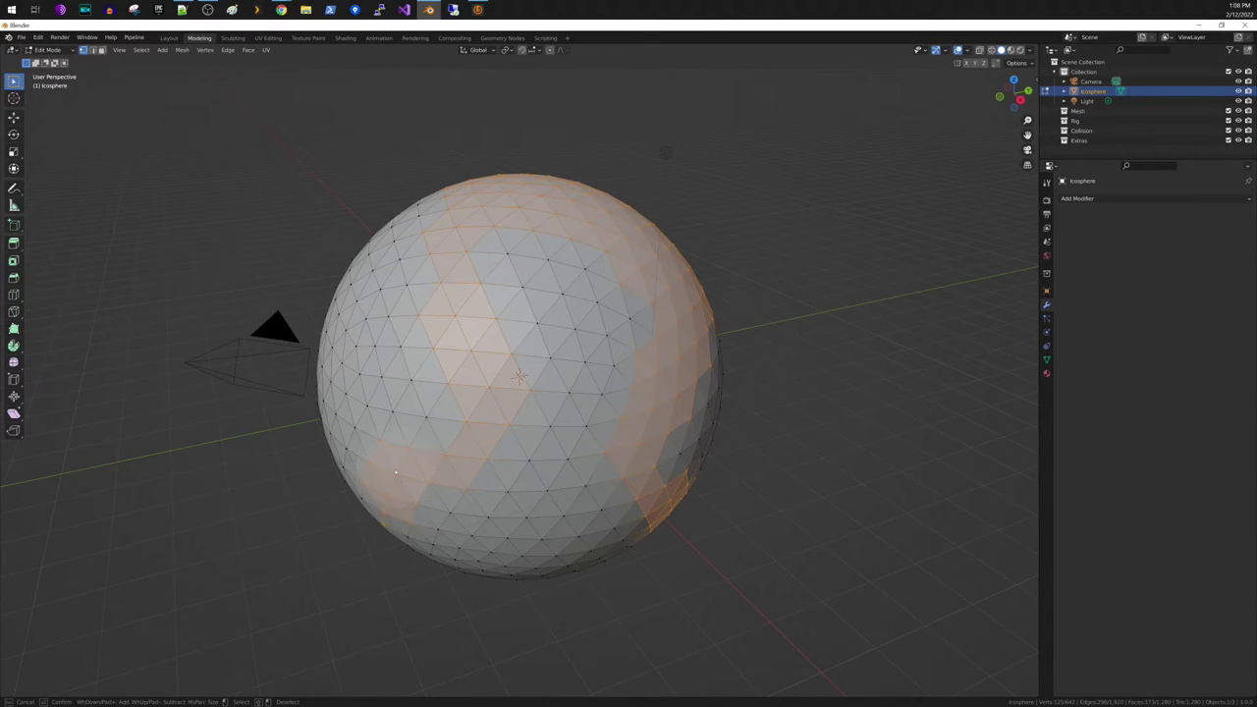
mouse_move(381, 462)
mouse_down()
mouse_move(389, 489)
mouse_move(363, 509)
mouse_move(426, 422)
mouse_move(422, 456)
mouse_up()
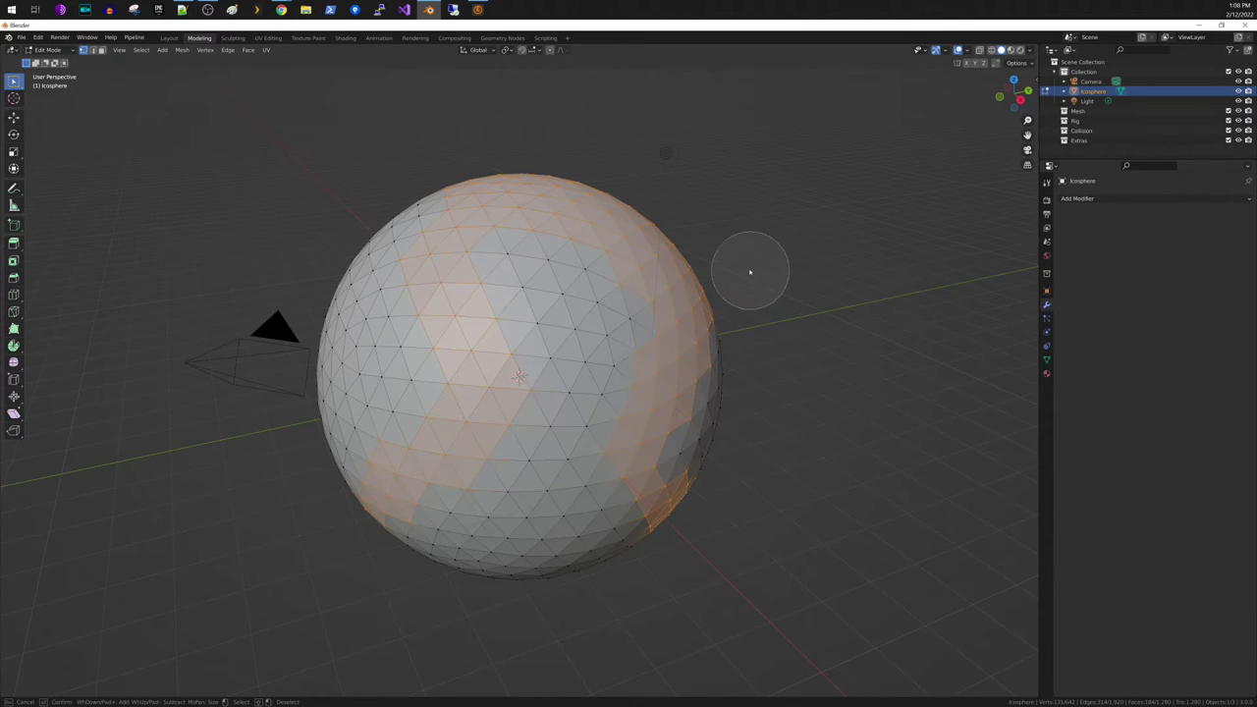
key(Escape)
scroll(833, 287, down, 1)
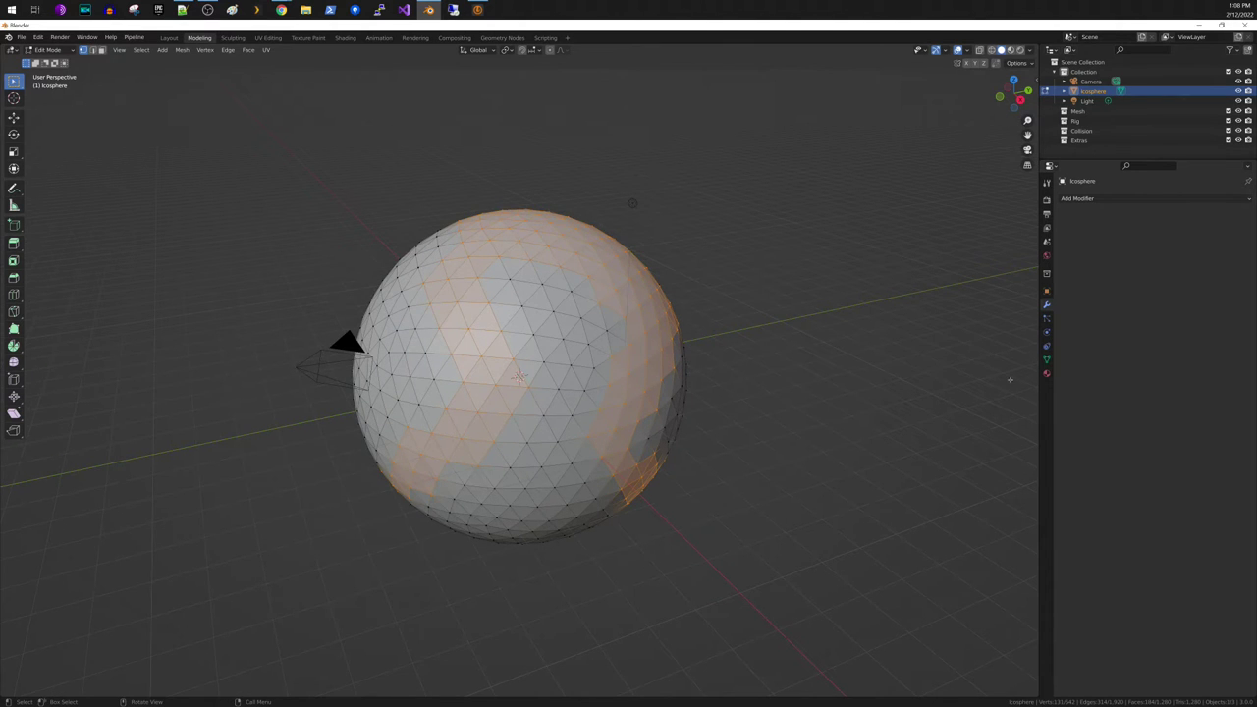
Create a vertex group named "affected" on the sphere and assign the selected vertices to it.
click(1046, 360)
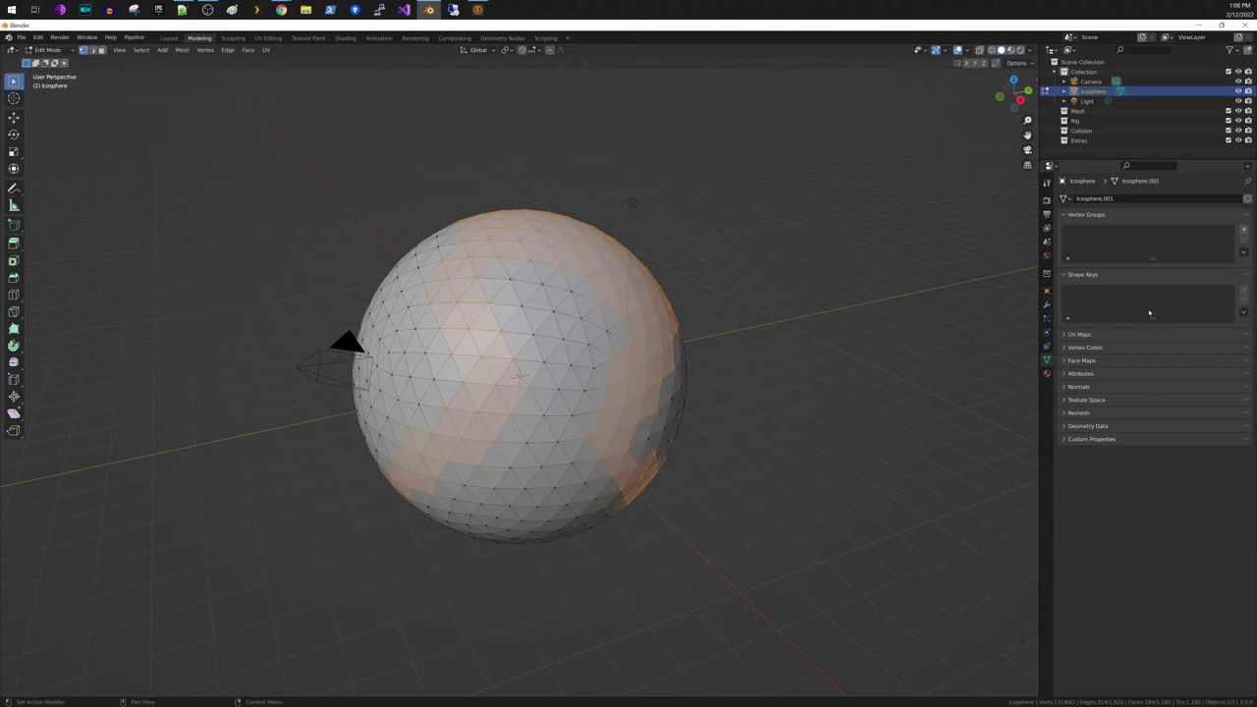
click(1244, 231)
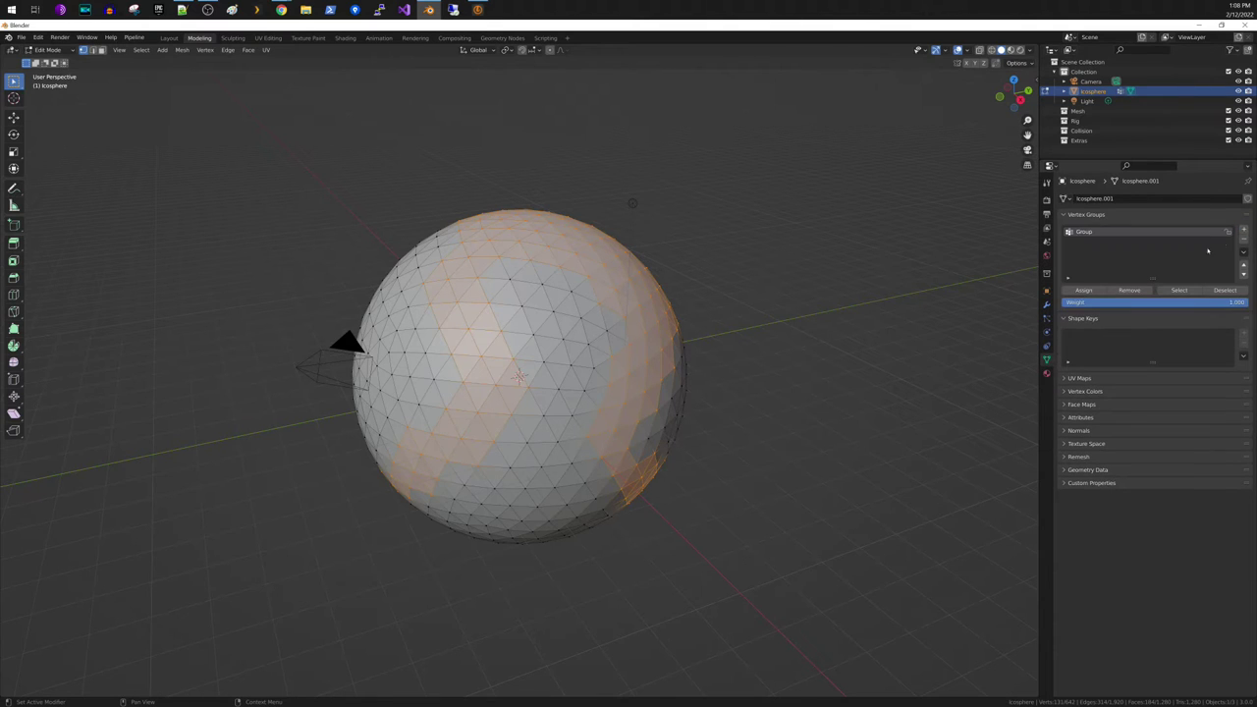
double_click(1110, 232)
text(affected)
Create a new geometry node tree for the sphere in the Geometry Nodes workspace and enlarge the node editor area.
click(171, 38)
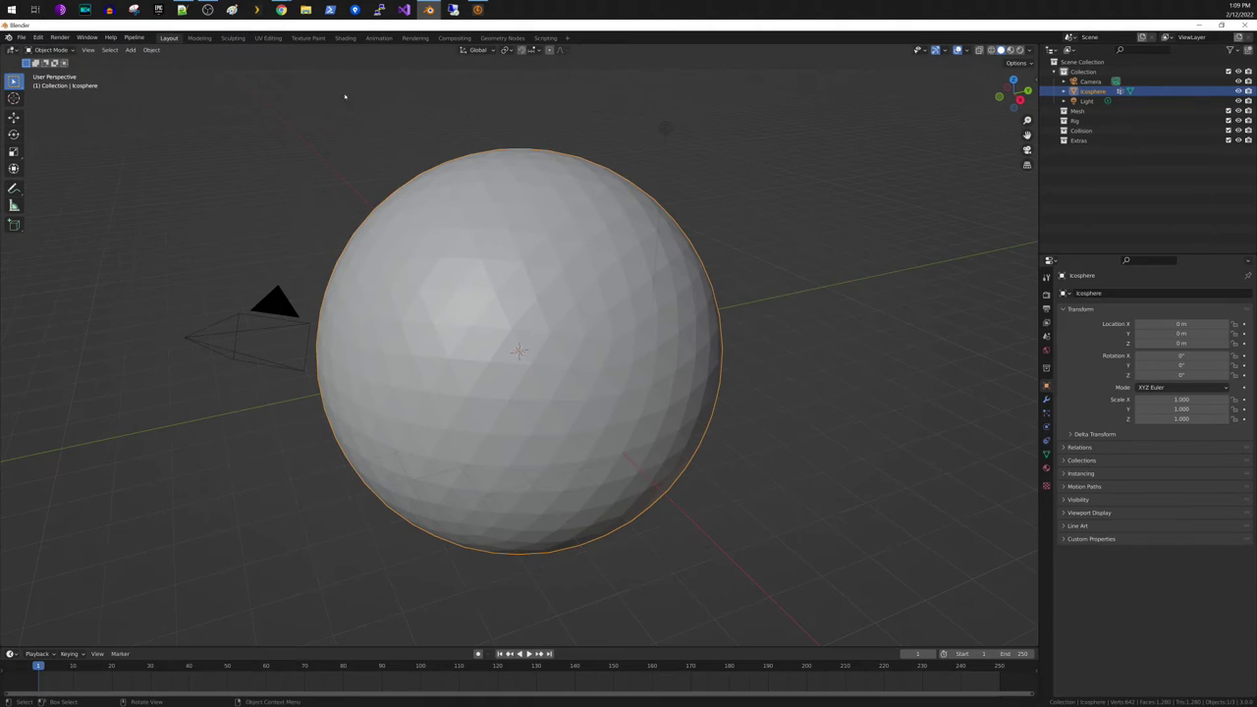
click(502, 38)
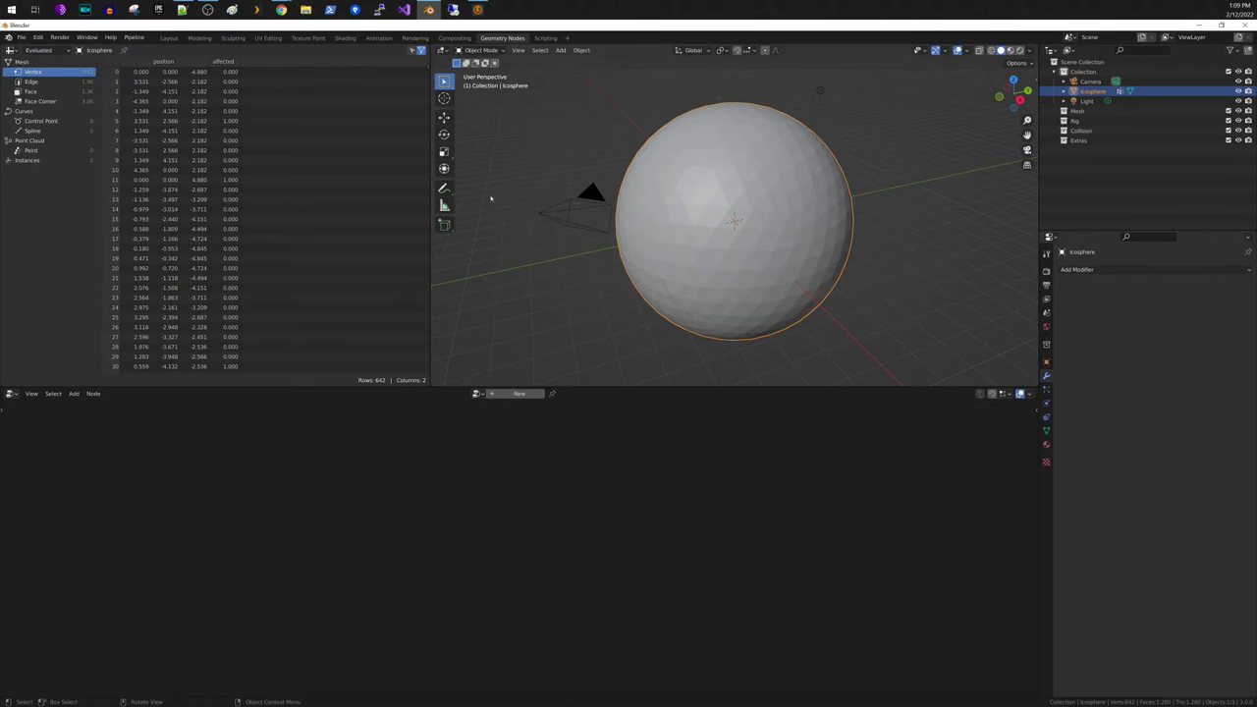
click(519, 394)
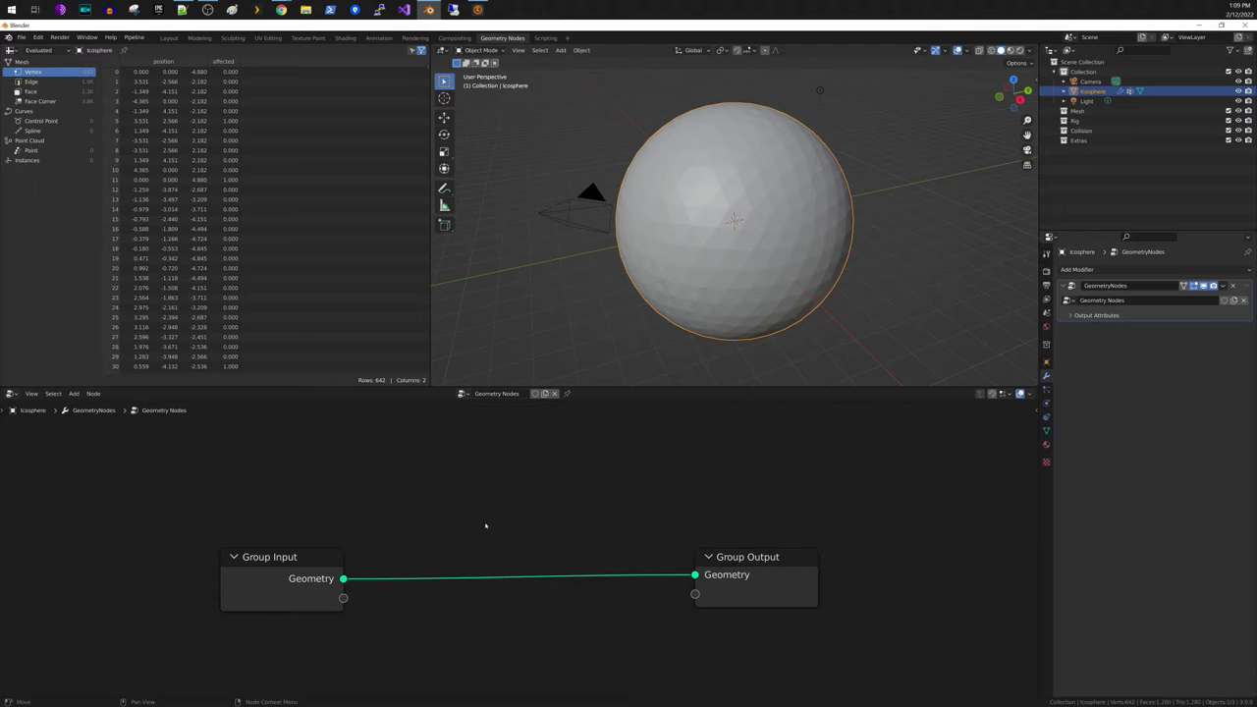
middle_drag(465, 509, 476, 415)
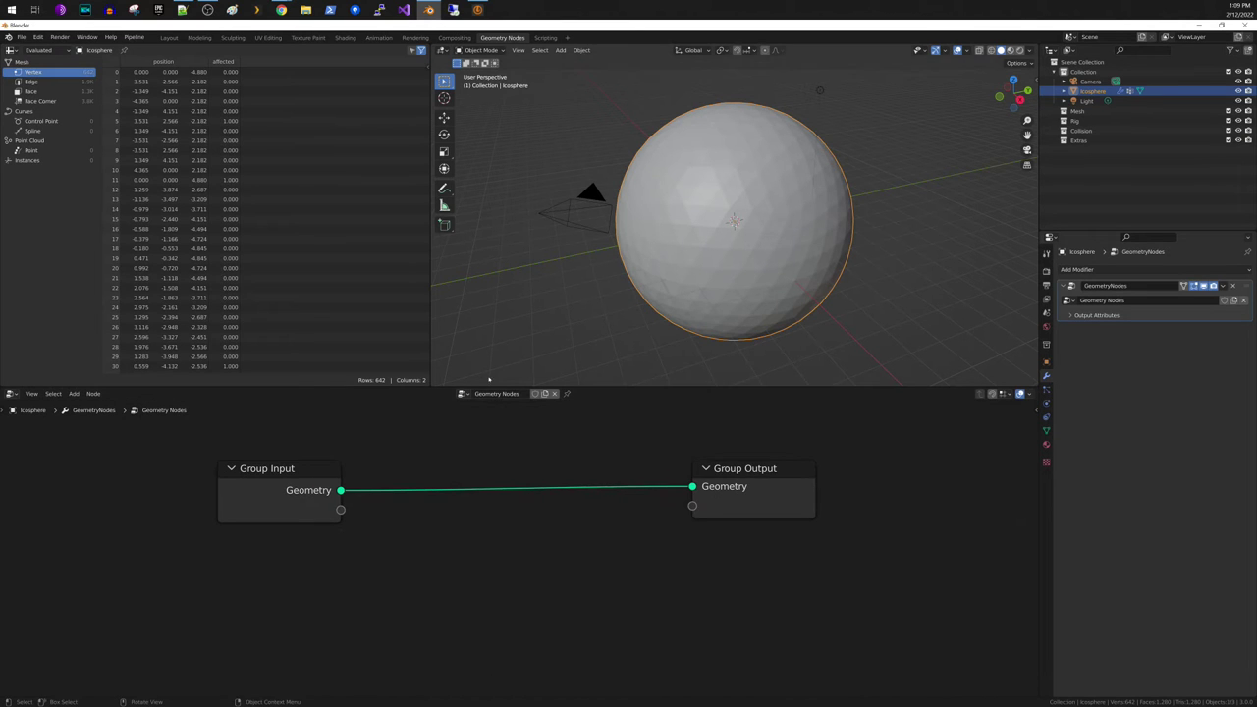
drag(477, 387, 477, 317)
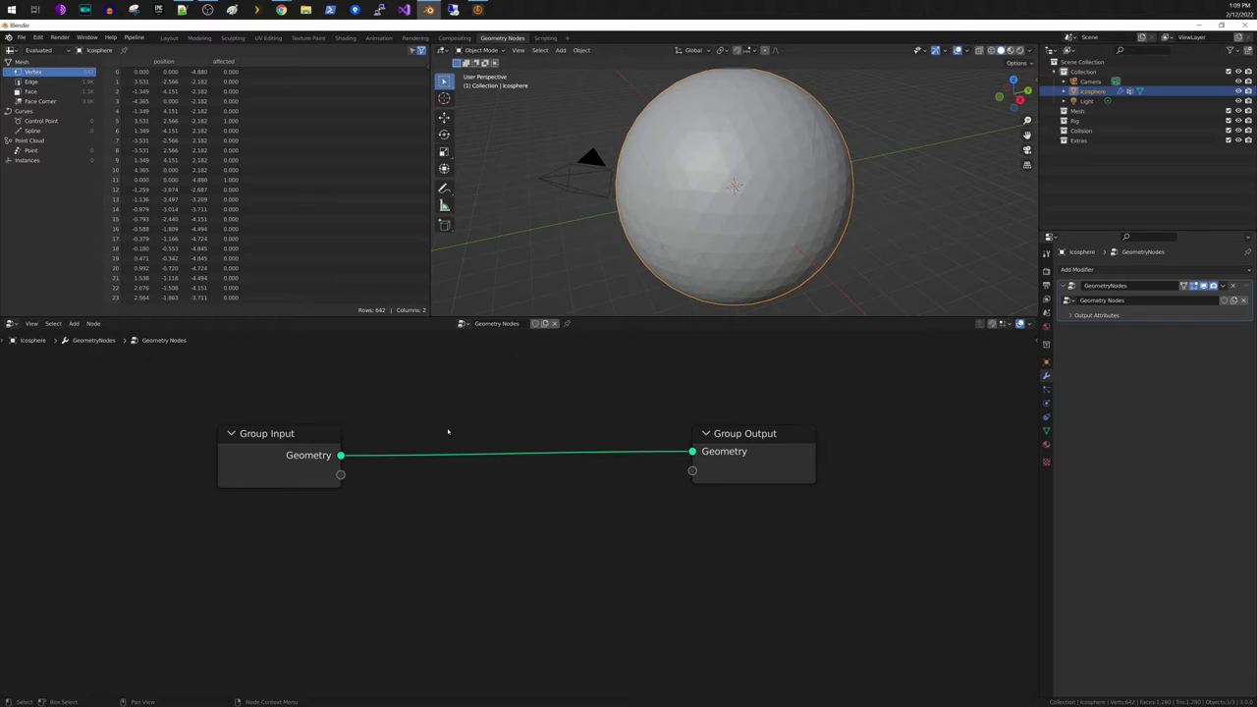
scroll(462, 433, down, 3)
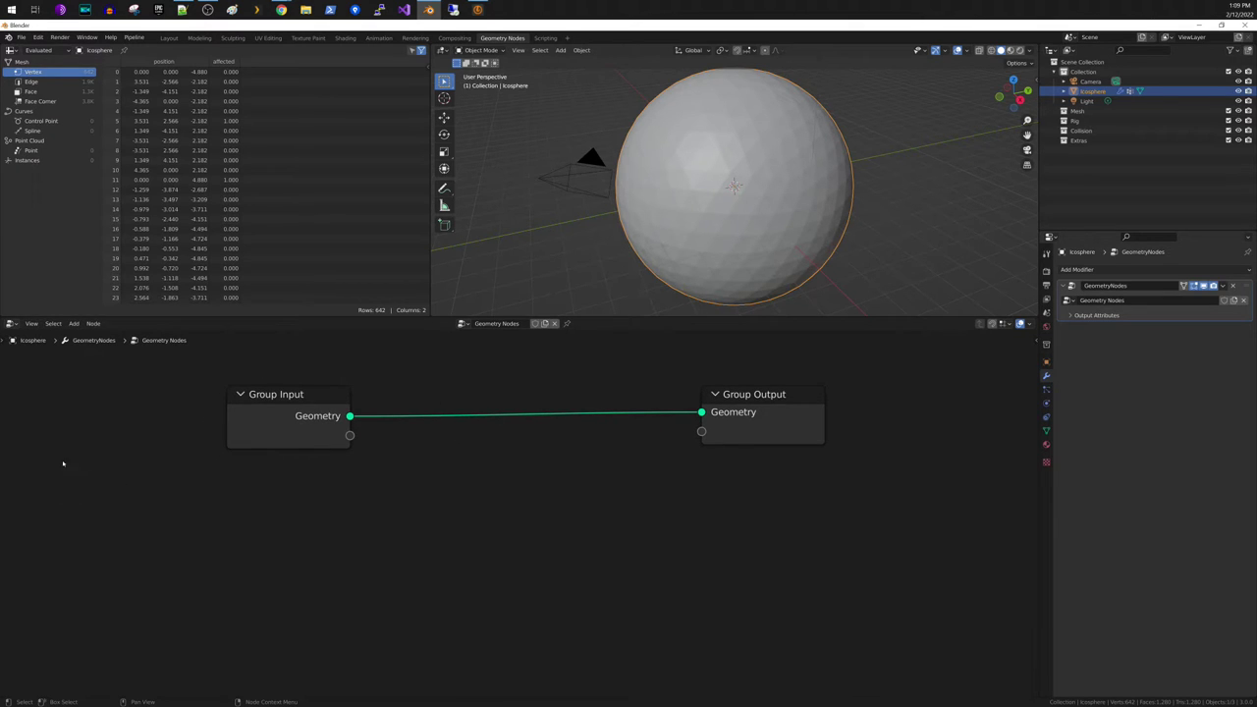
Add a Cylinder mesh primitive node and place it below the Group Input node.
click(74, 323)
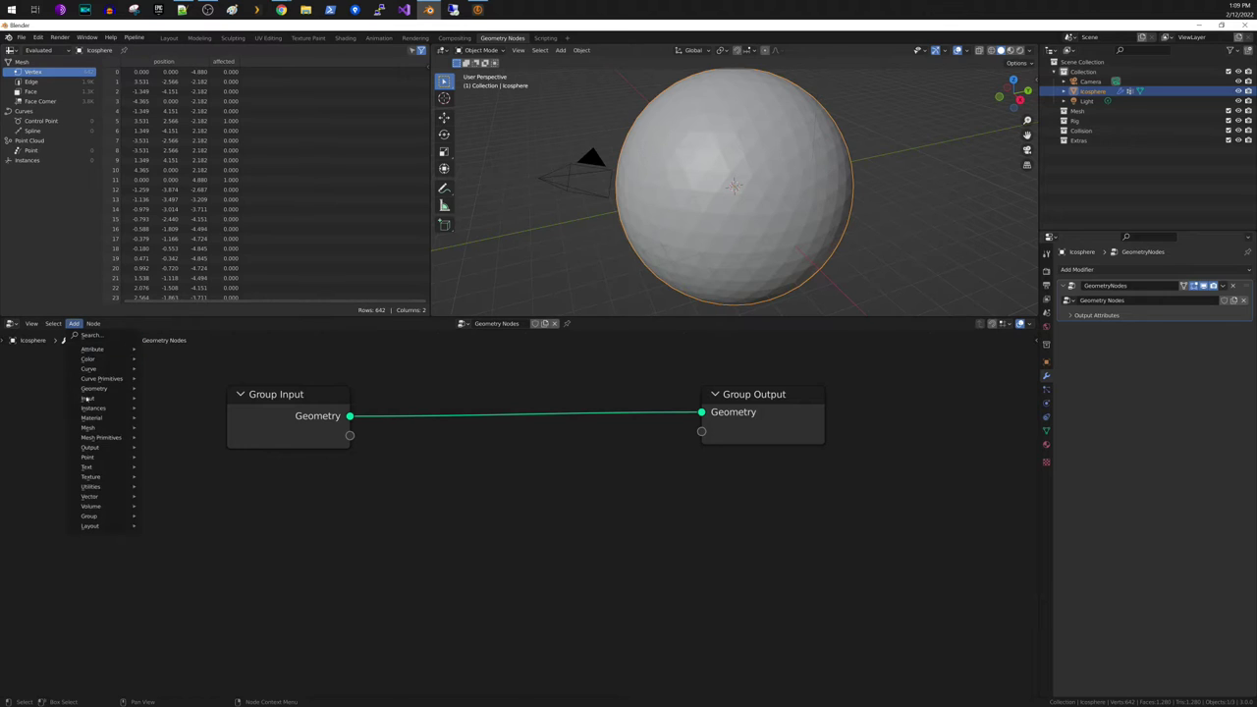
mouse_move(106, 439)
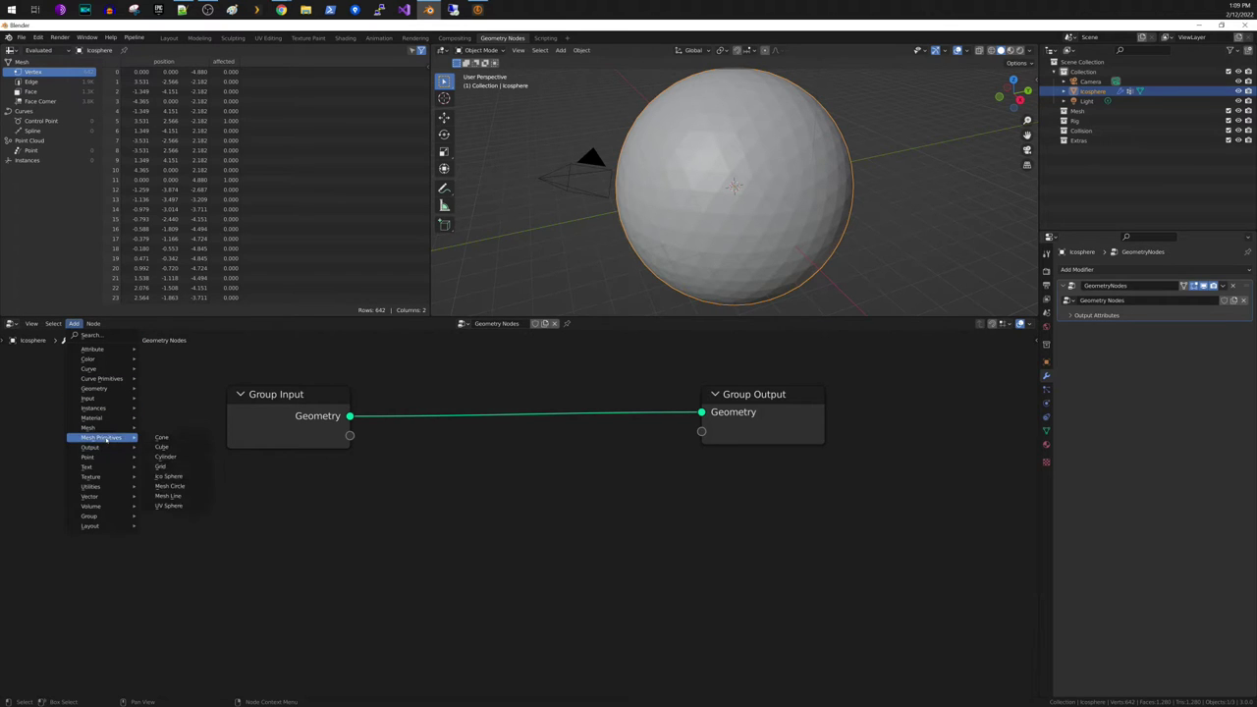
click(165, 457)
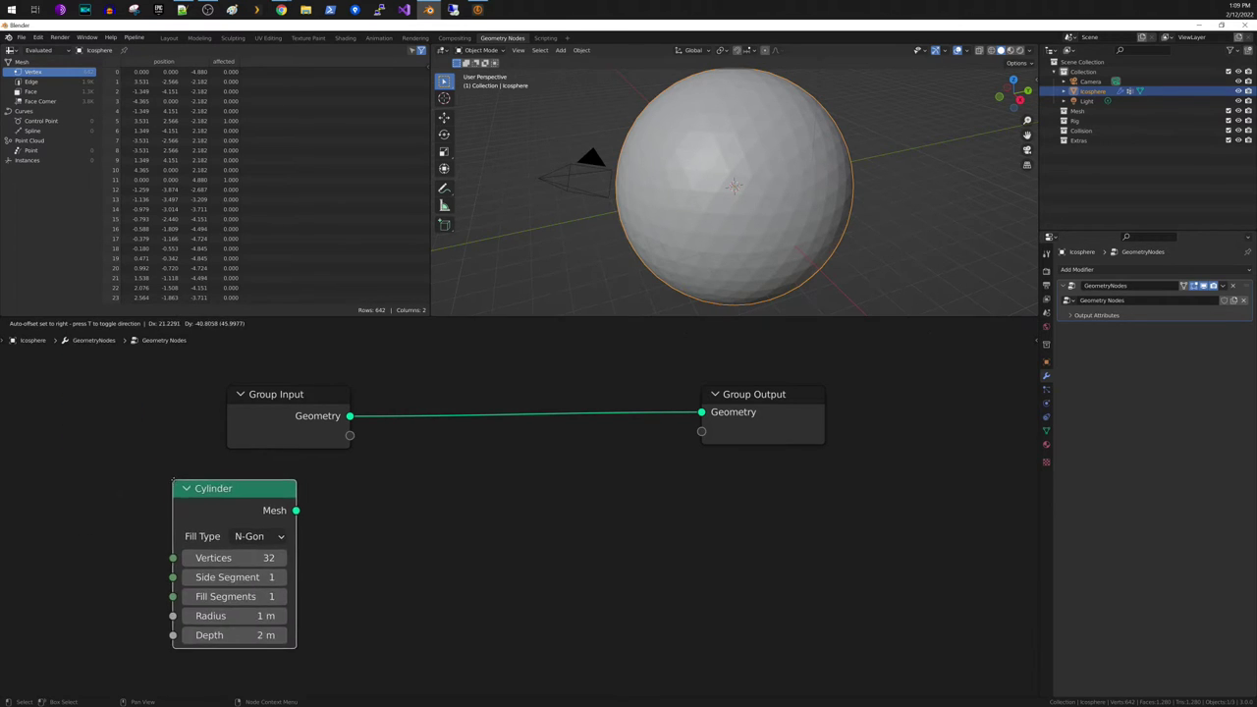
click(211, 501)
Add an Instance on Points node and arrange it between the Group Input and Group Output nodes.
click(73, 324)
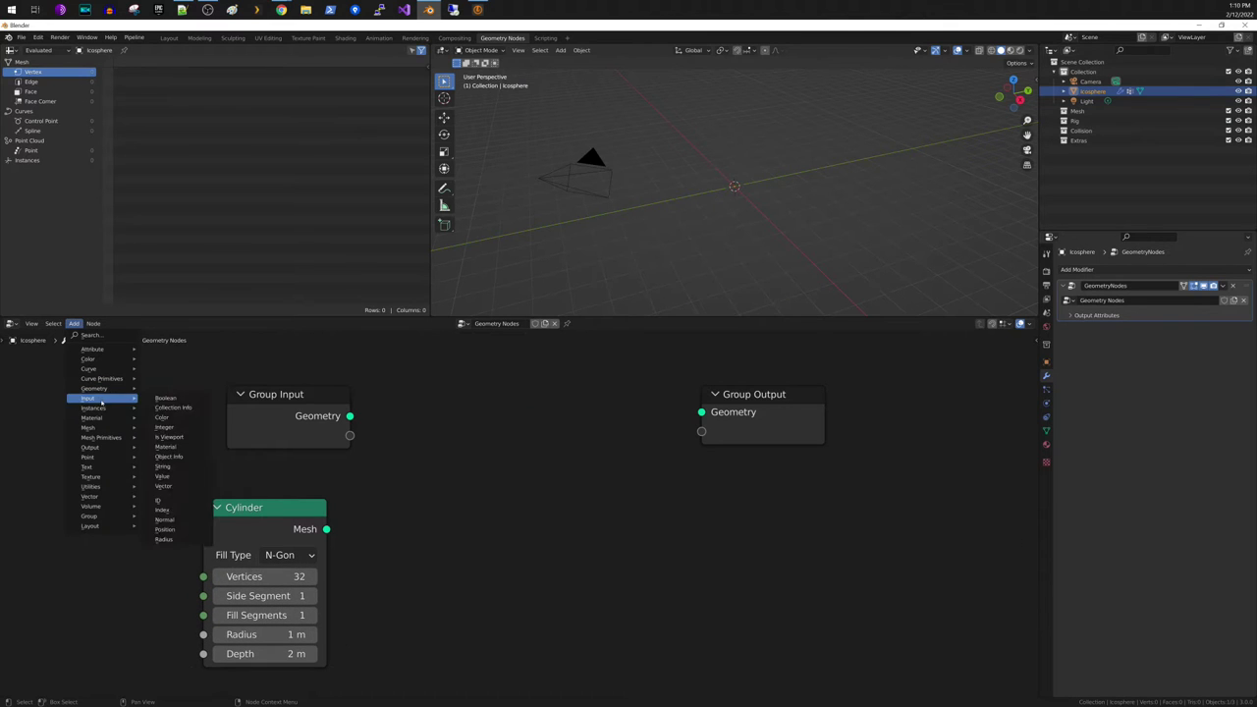
mouse_move(93, 407)
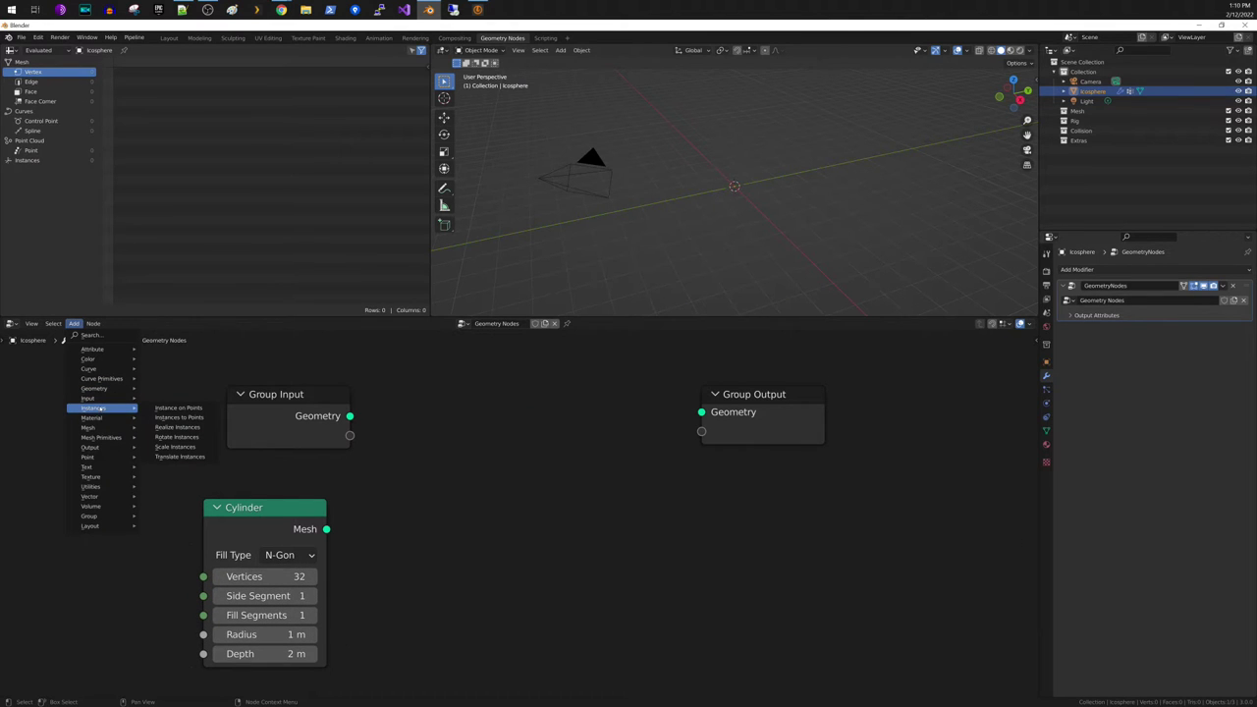
click(178, 407)
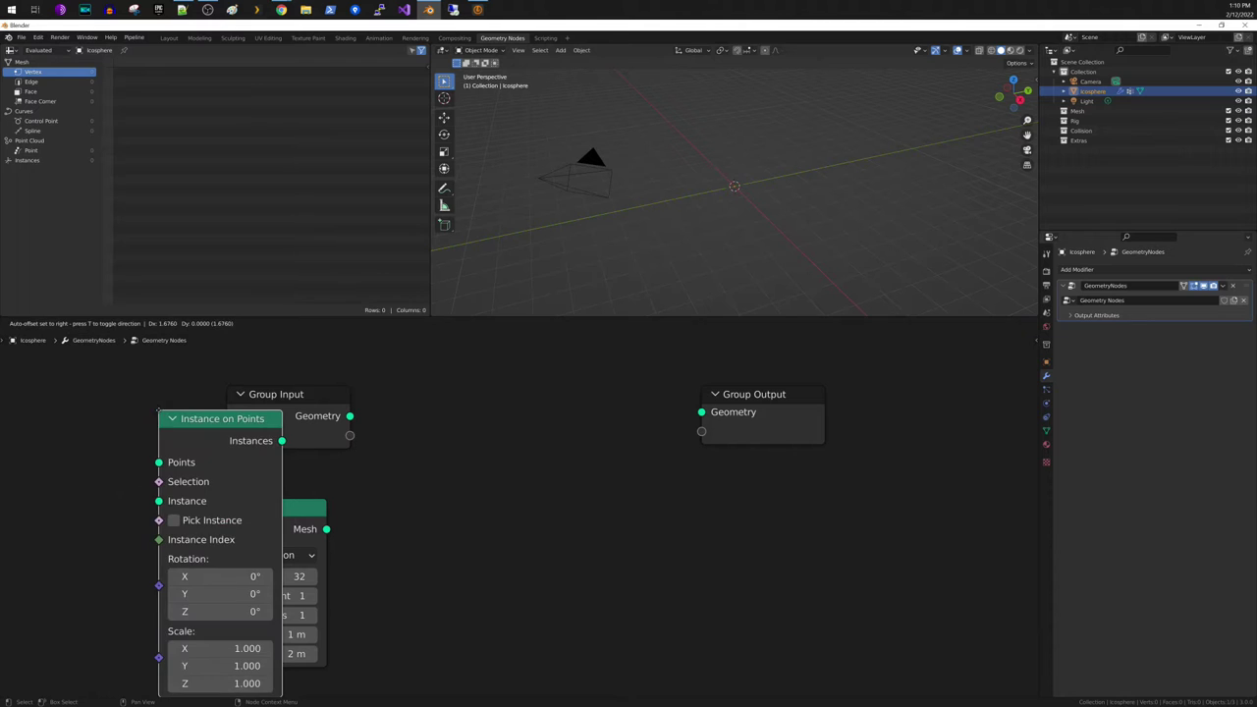
click(270, 439)
drag(295, 394, 283, 383)
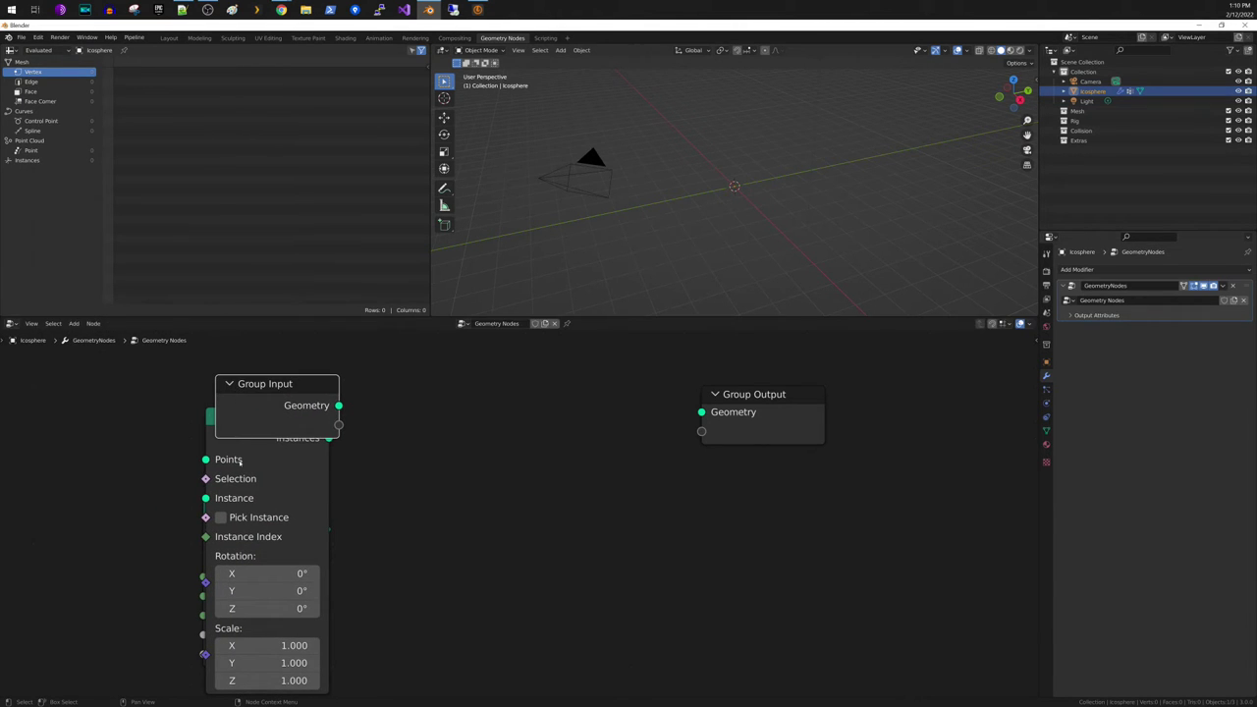
drag(255, 449, 515, 377)
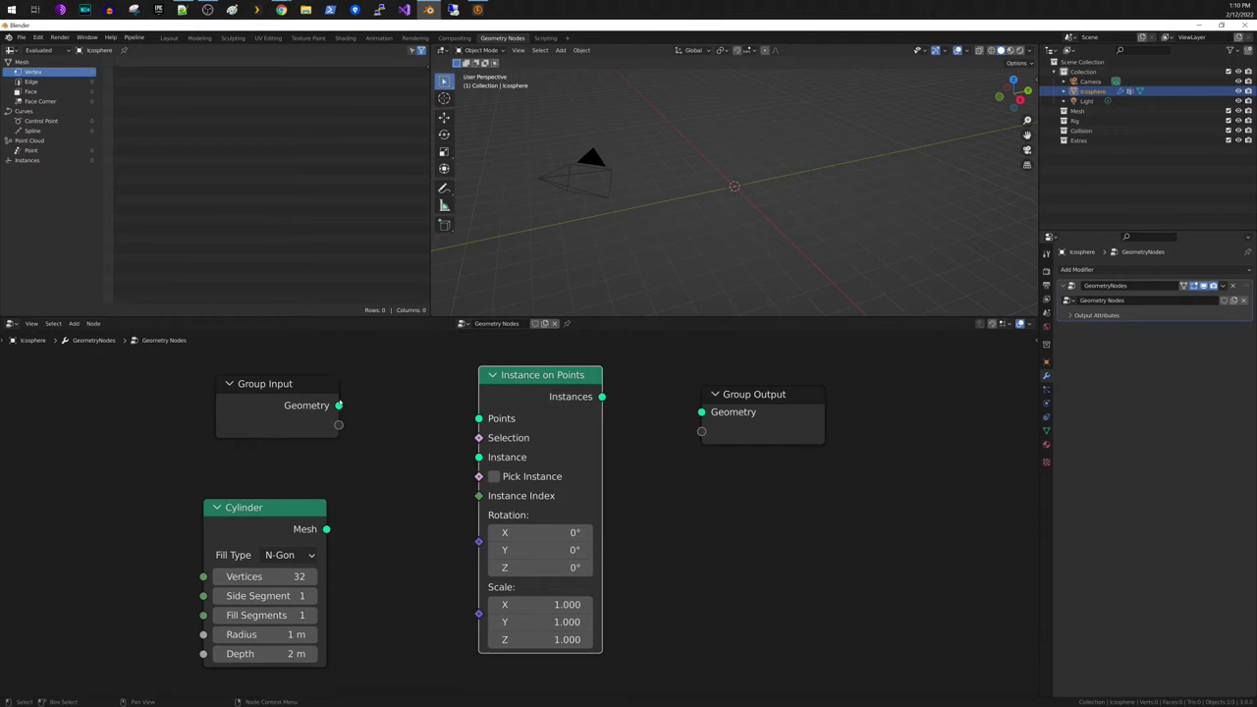
Connect the group's input geometry to Points, the Cylinder mesh to Instance, and the resulting Instances to the Group Output geometry.
drag(338, 405, 546, 395)
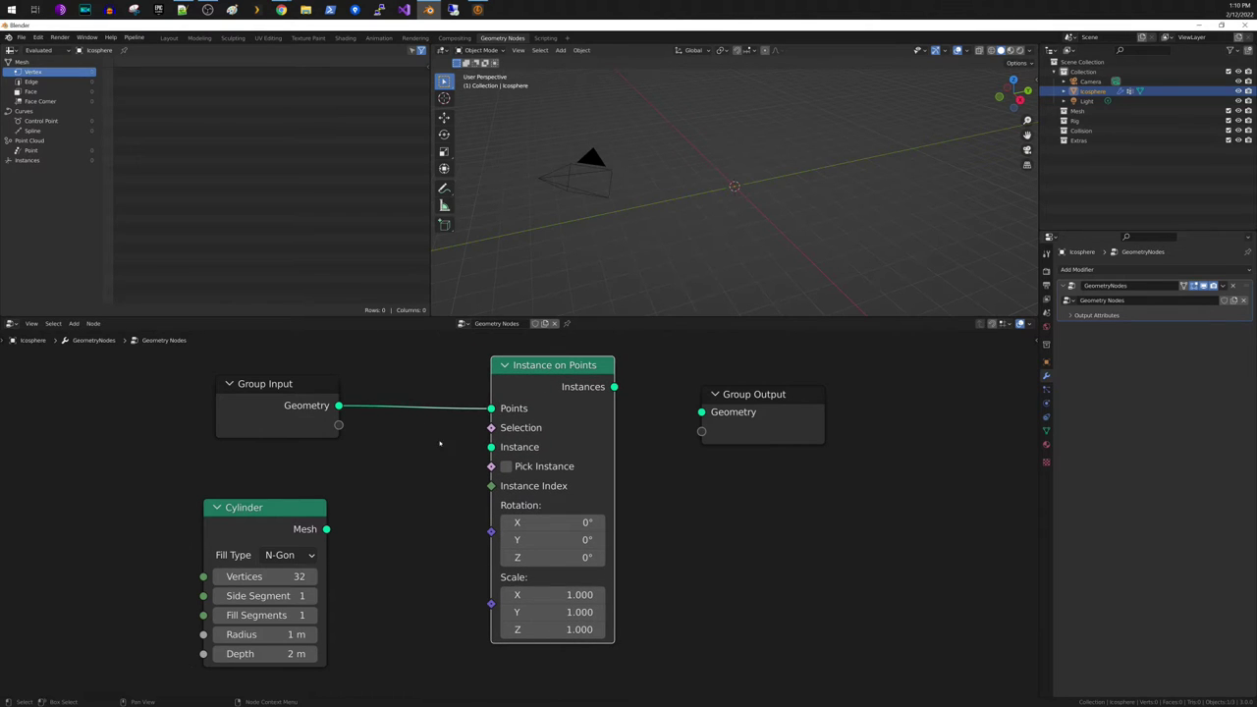
drag(327, 530, 491, 447)
drag(616, 390, 811, 369)
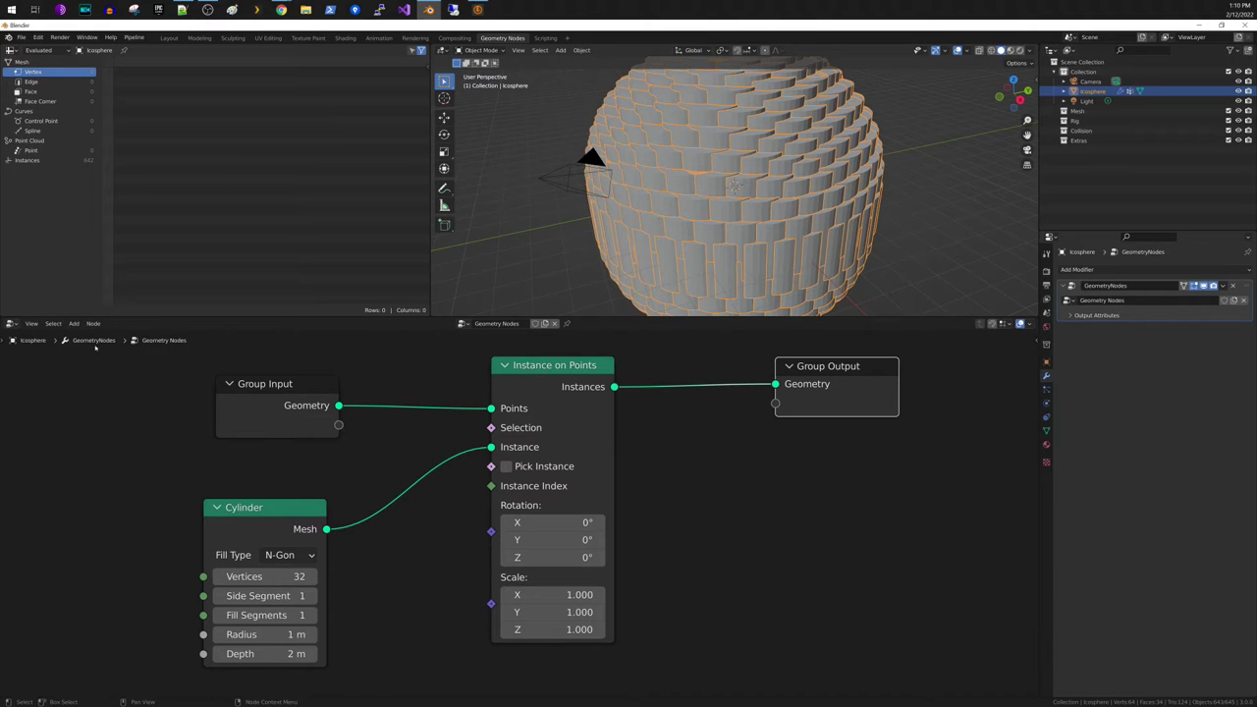
Add a Value node and connect it to the Scale input of Instance on Points, spacing the nodes apart.
click(74, 324)
mouse_move(104, 401)
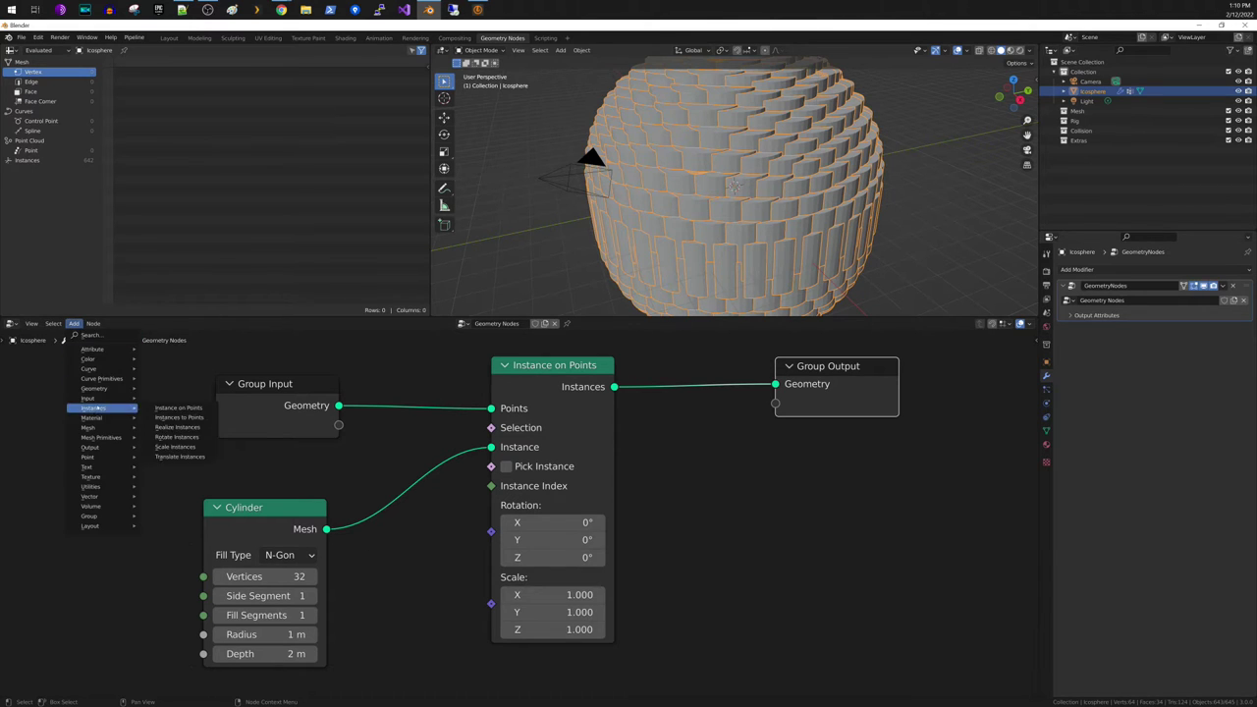
click(163, 476)
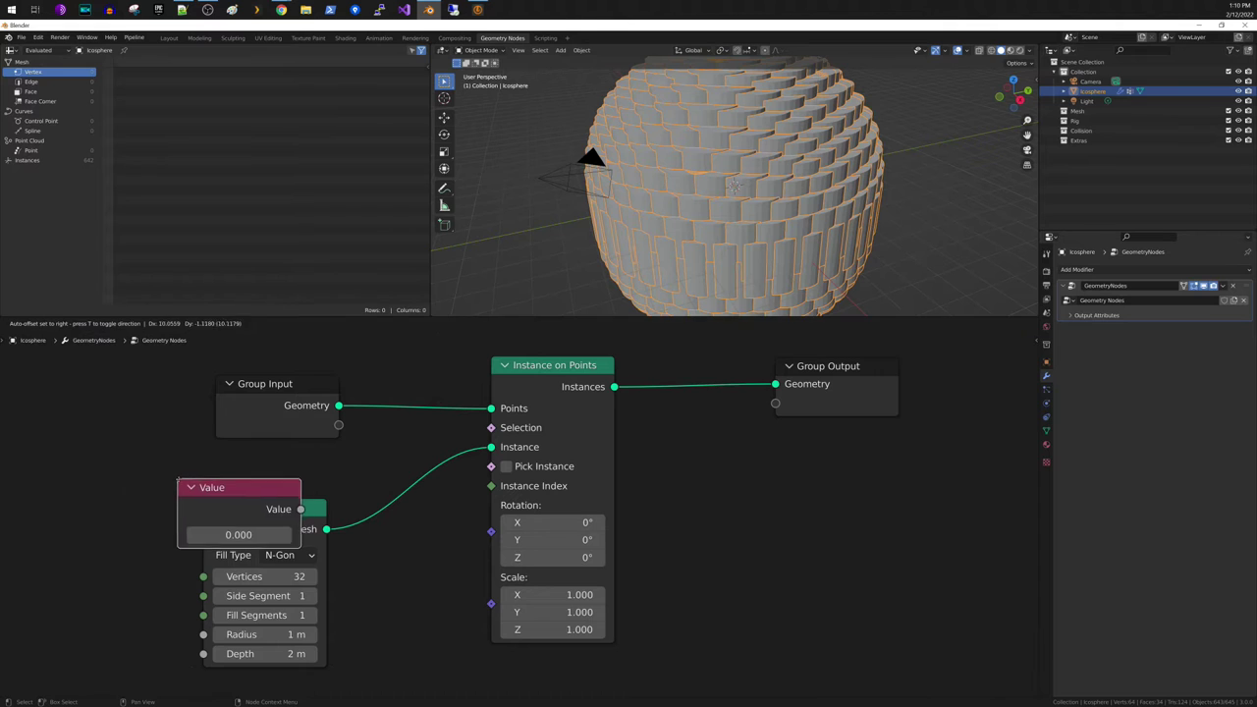
click(366, 589)
drag(540, 446, 660, 441)
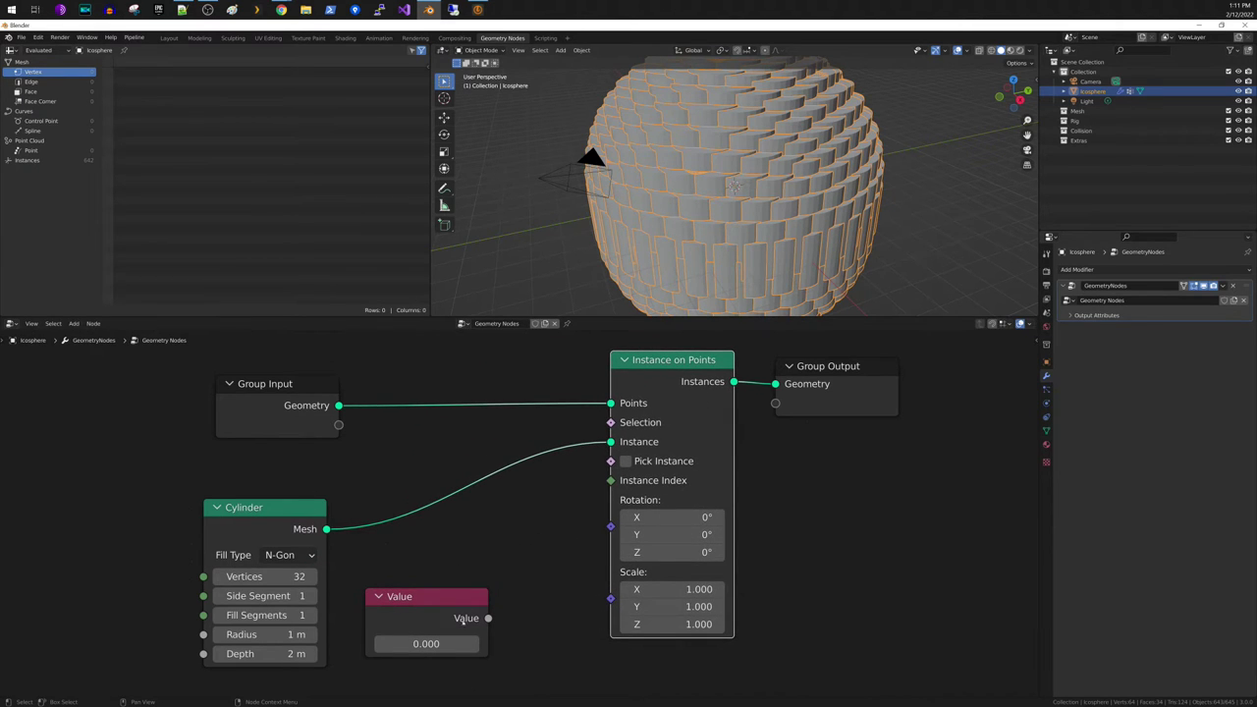
drag(488, 619, 603, 599)
drag(473, 601, 550, 594)
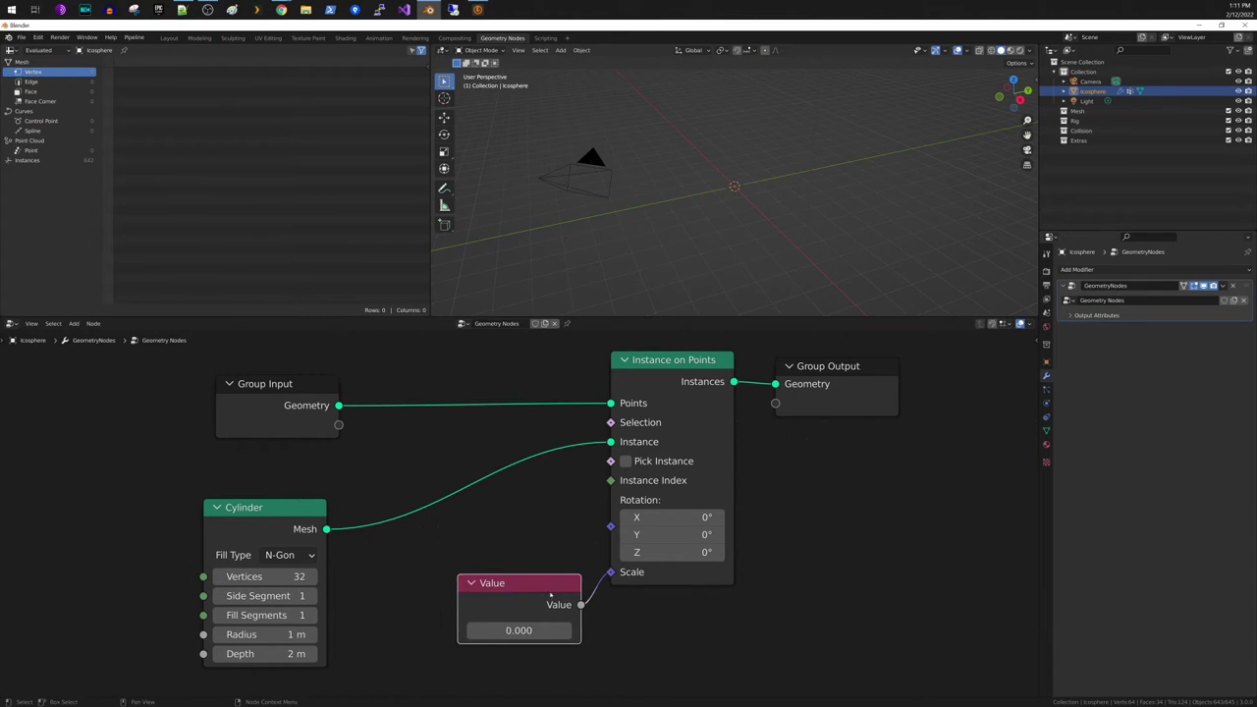
Set the Value node that drives the instance scale to 0.100.
drag(501, 633, 535, 633)
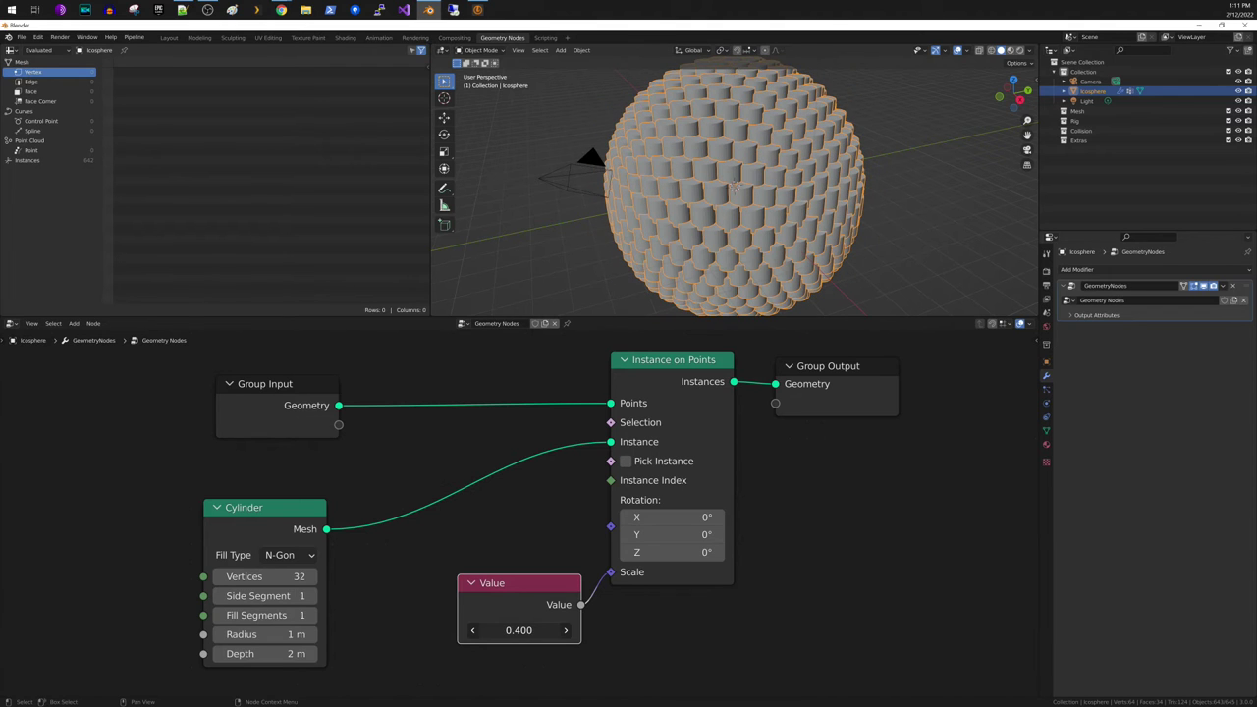
click(472, 630)
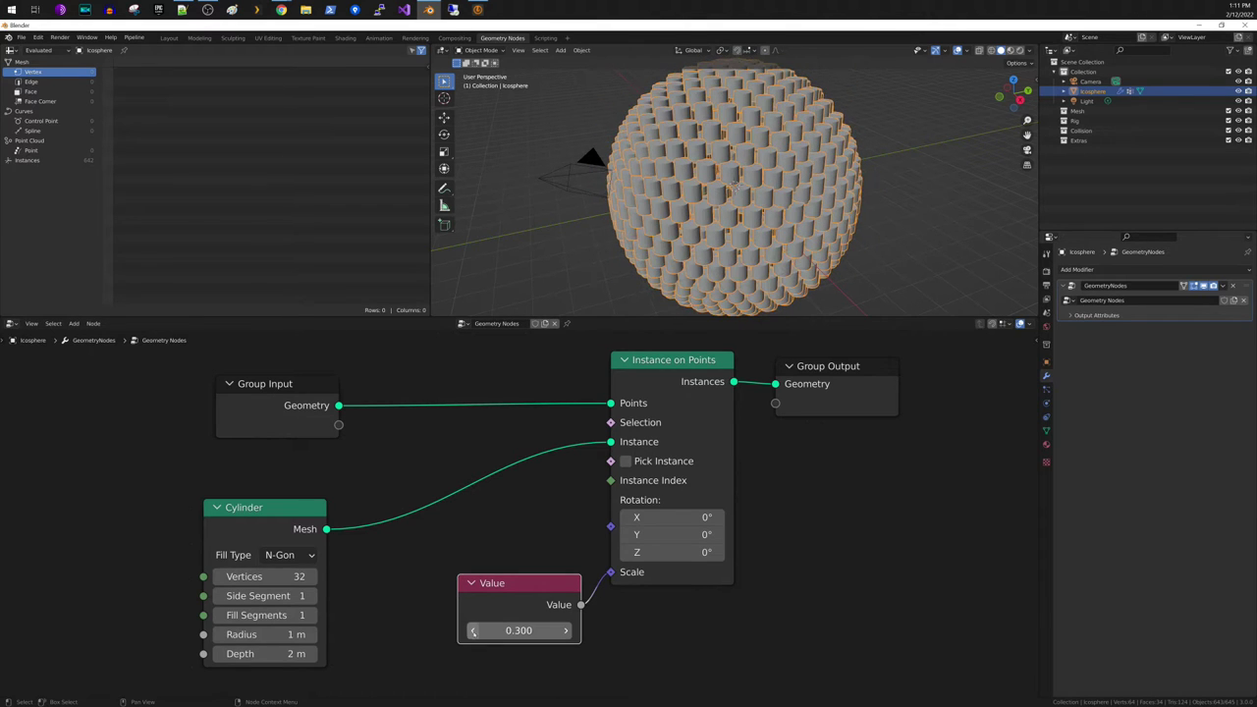
click(473, 631)
click(473, 630)
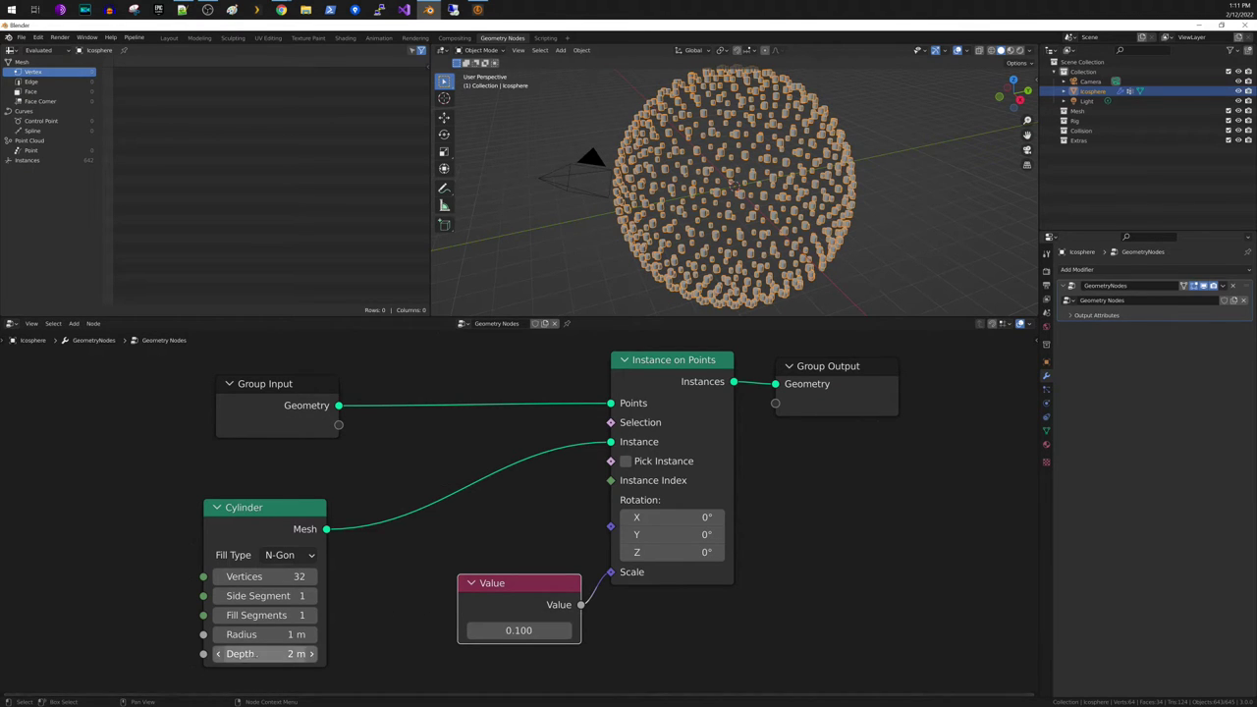
Set the Cylinder node's depth to 10.3 m.
click(265, 654)
text(6.5)
key(Return)
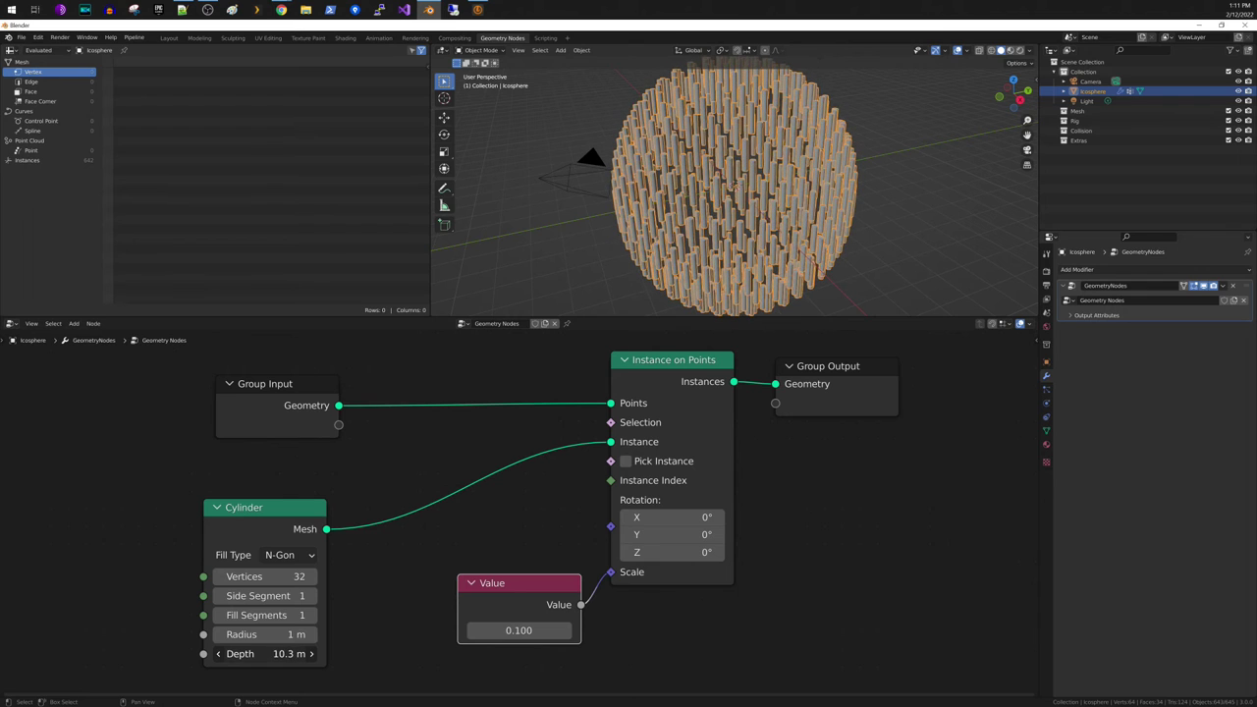
drag(265, 654, 310, 654)
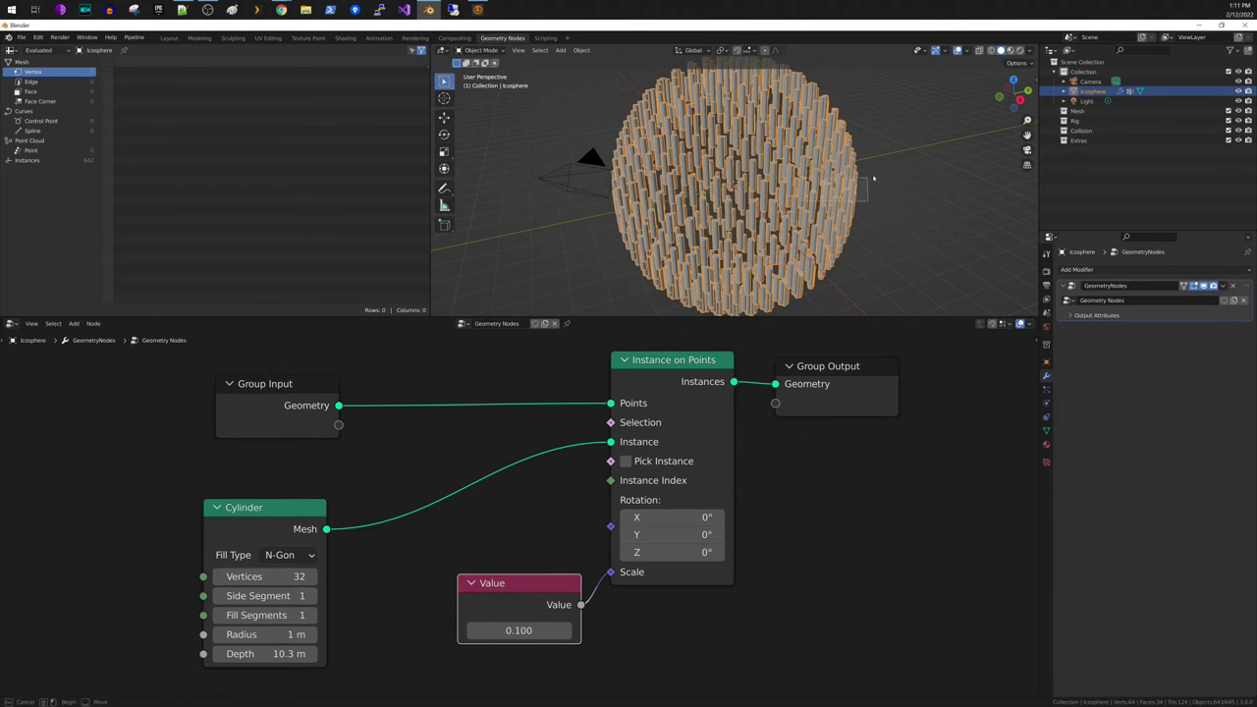
Expose the Selection of Instance on Points as a group input and rename that input Vertex Group.
middle_drag(853, 126, 724, 164)
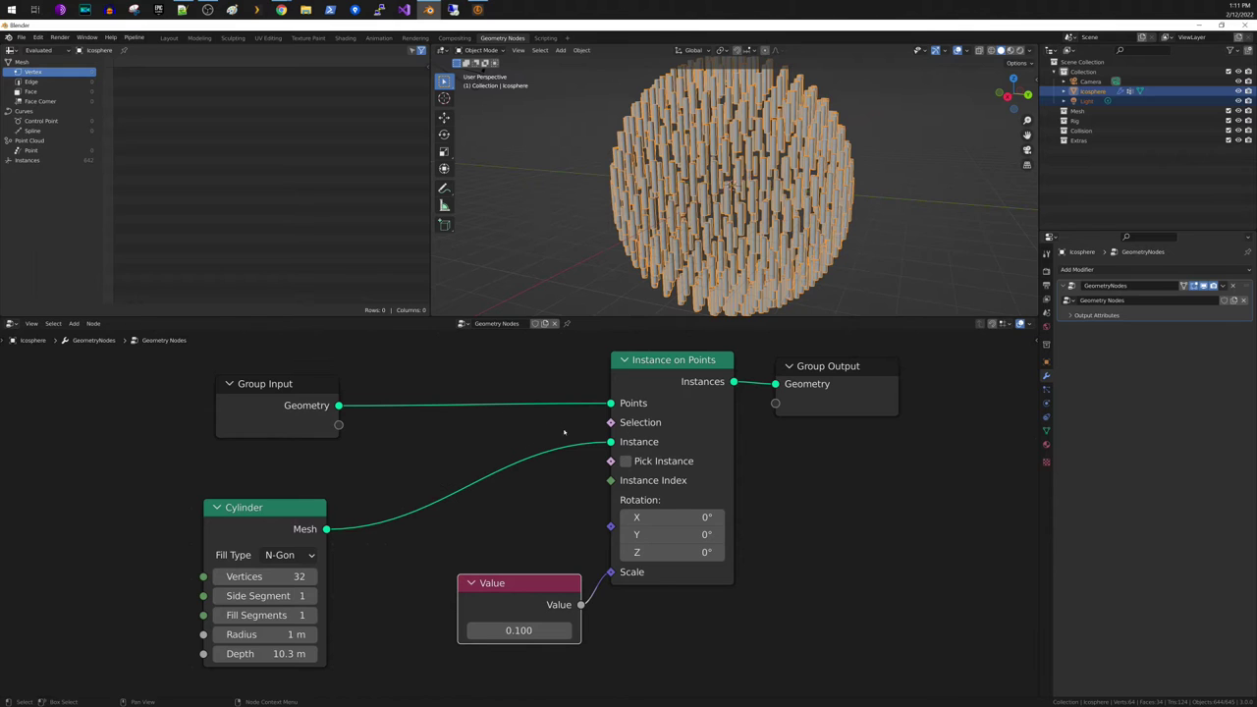
drag(614, 425, 322, 445)
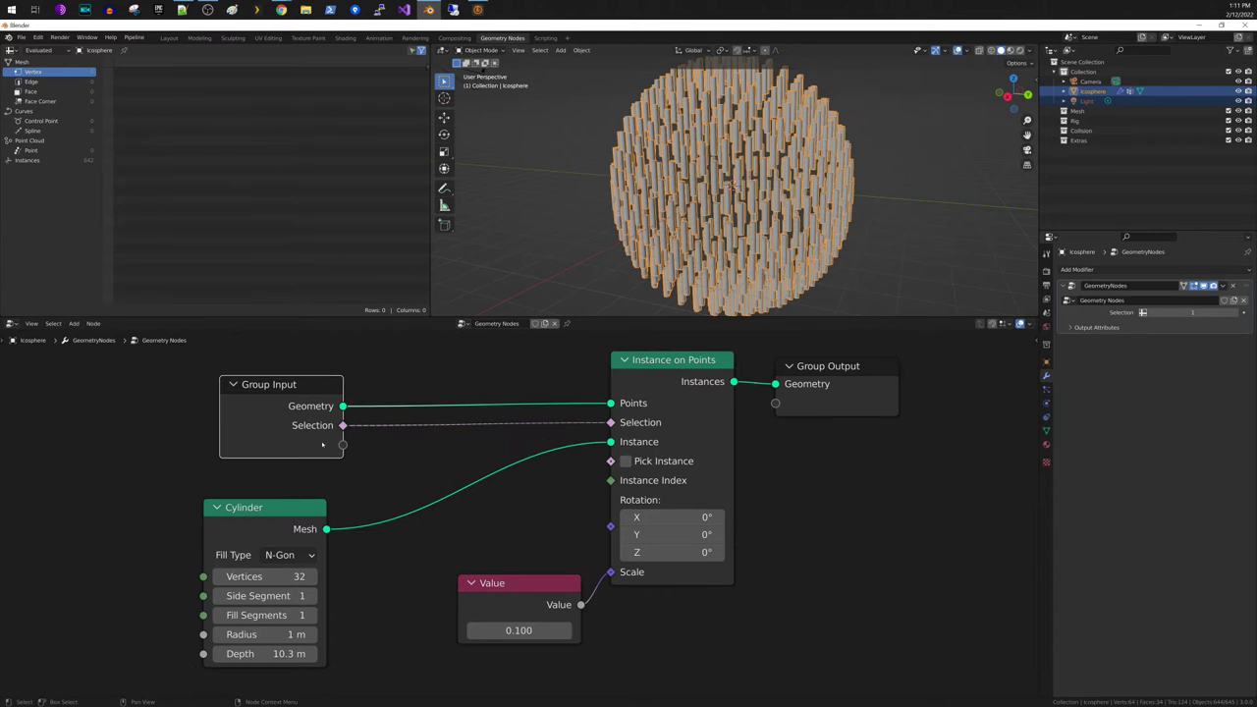
click(1036, 340)
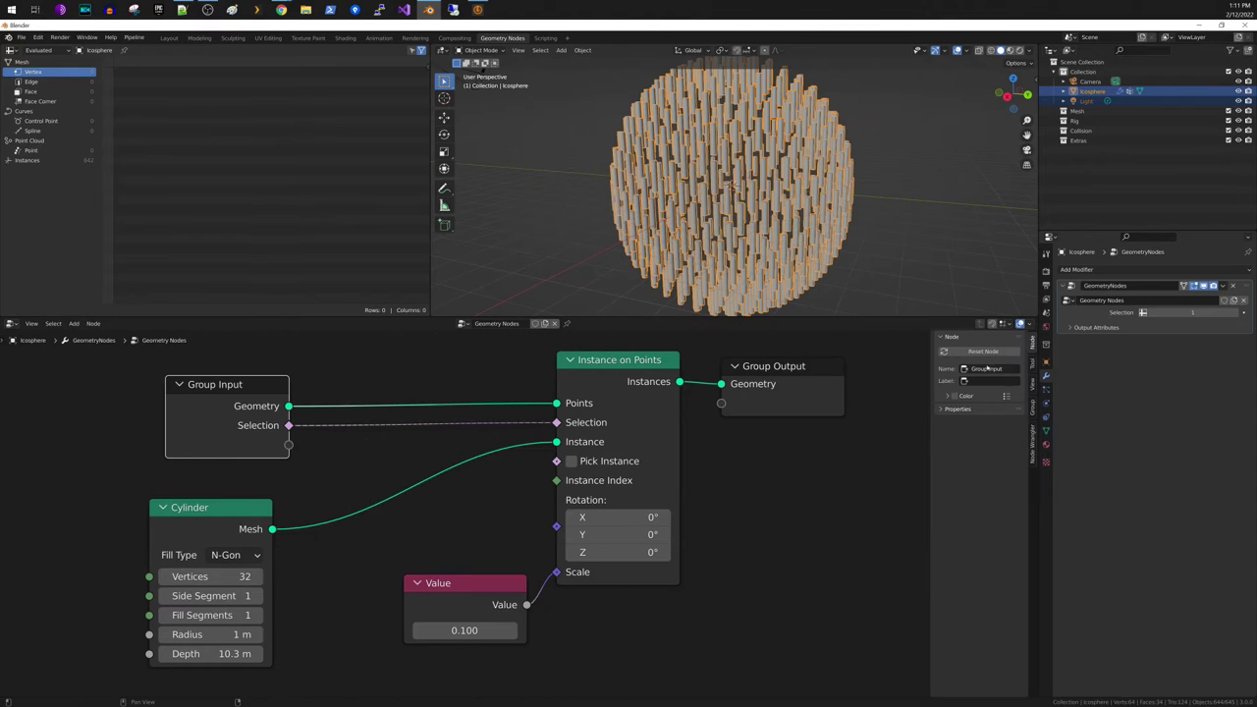
click(1032, 407)
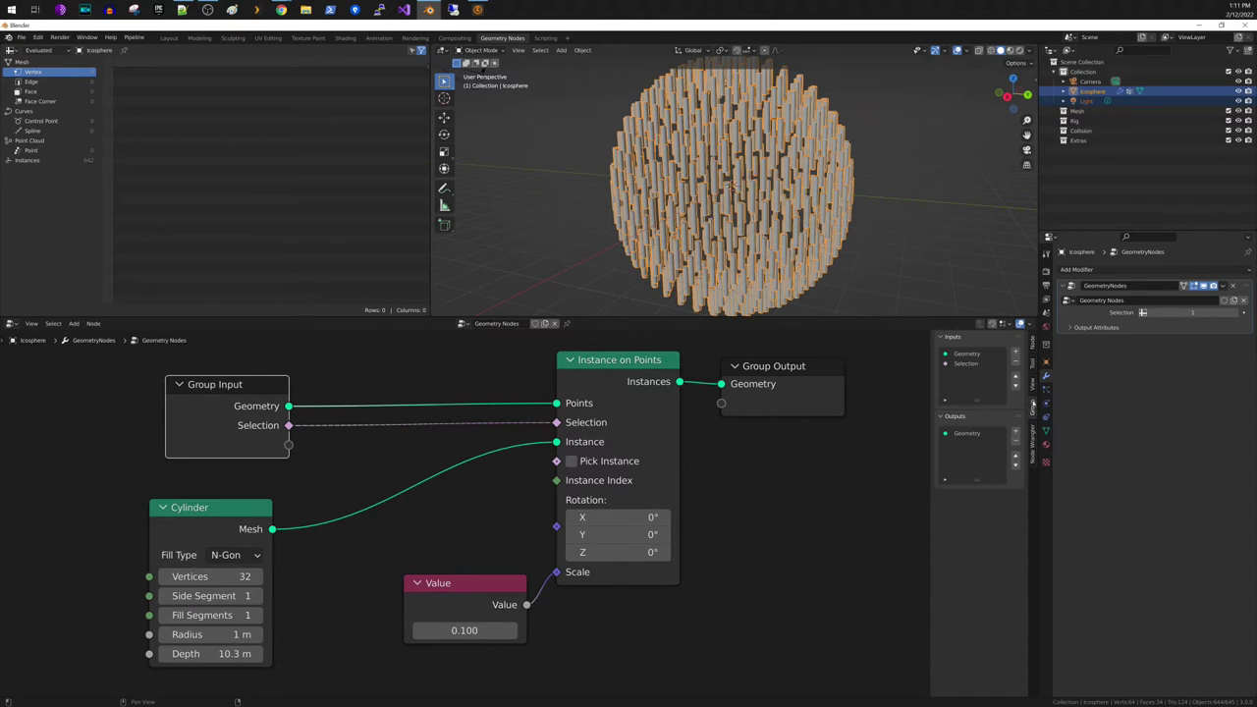
click(970, 363)
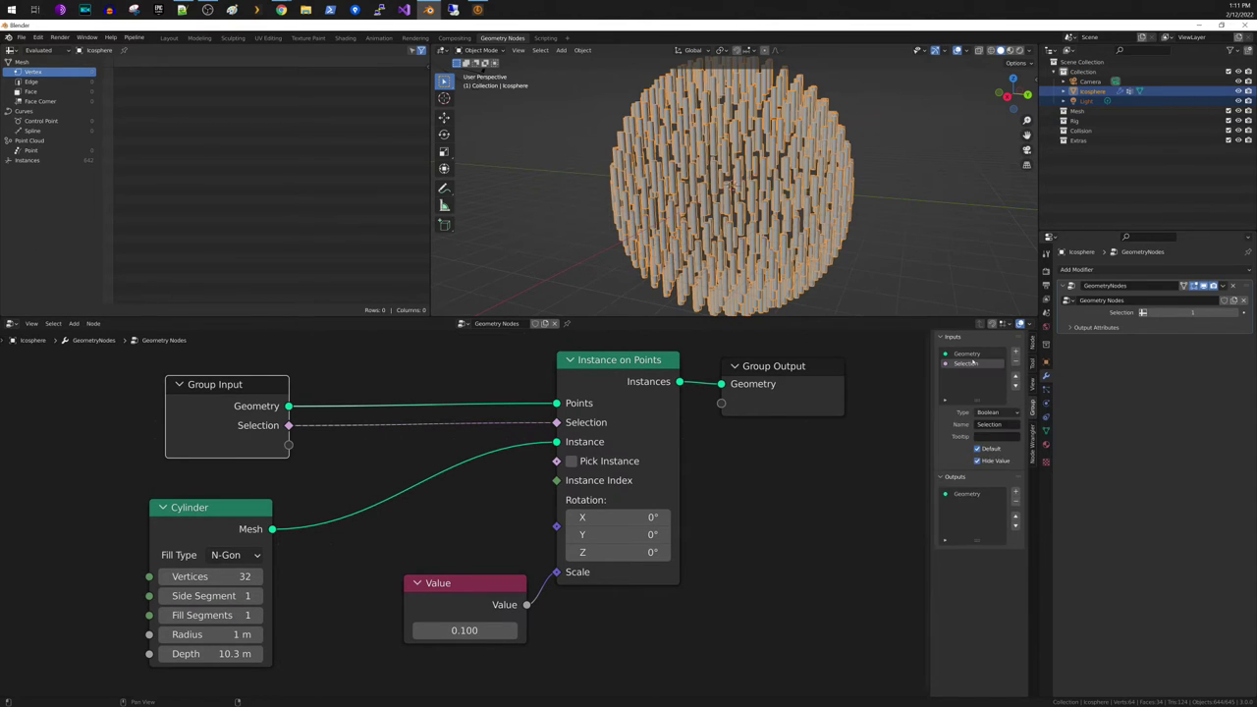
double_click(968, 363)
text(Vertex Group)
key(Return)
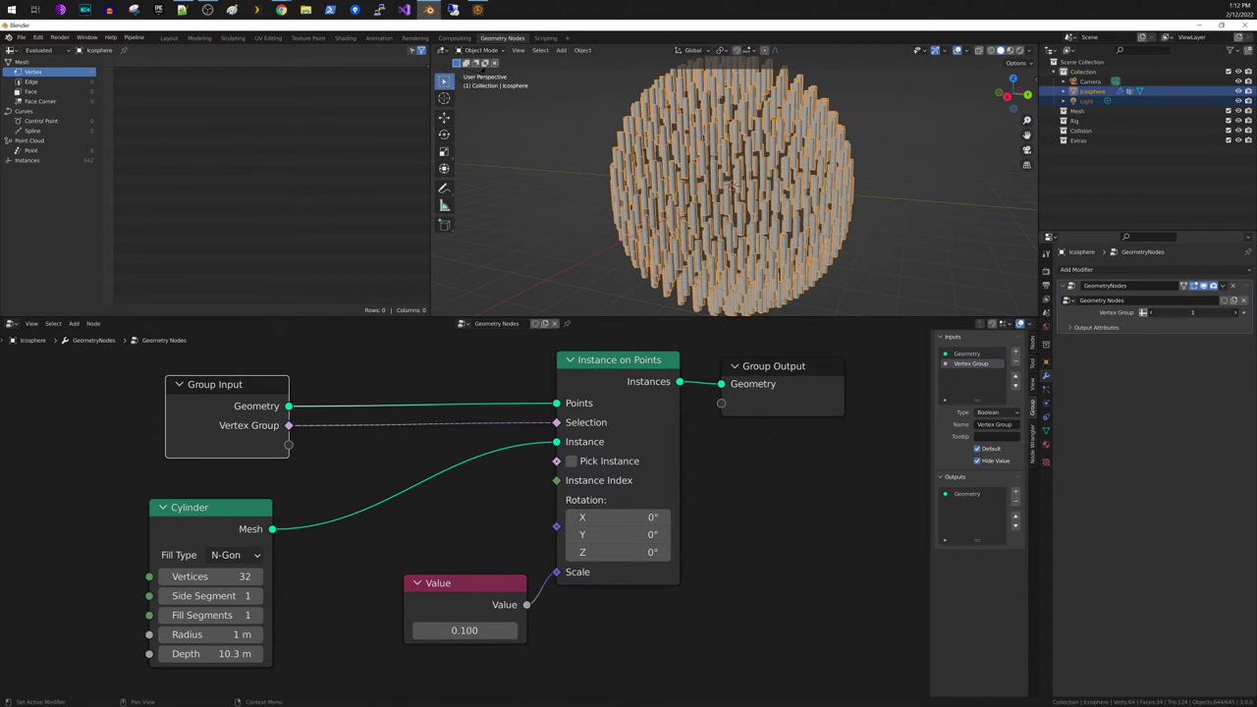
Switch the modifier's Vertex Group input to an attribute and assign it the affected point attribute.
click(1183, 311)
key(Escape)
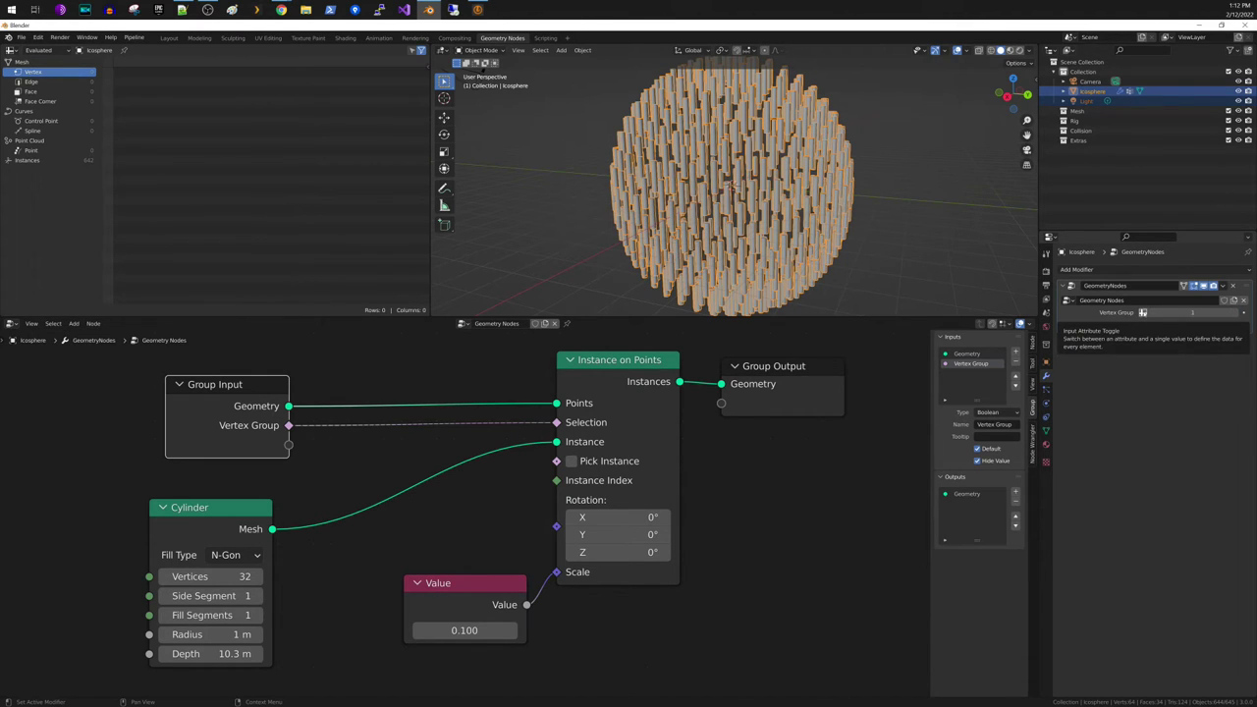
click(1142, 312)
click(1173, 314)
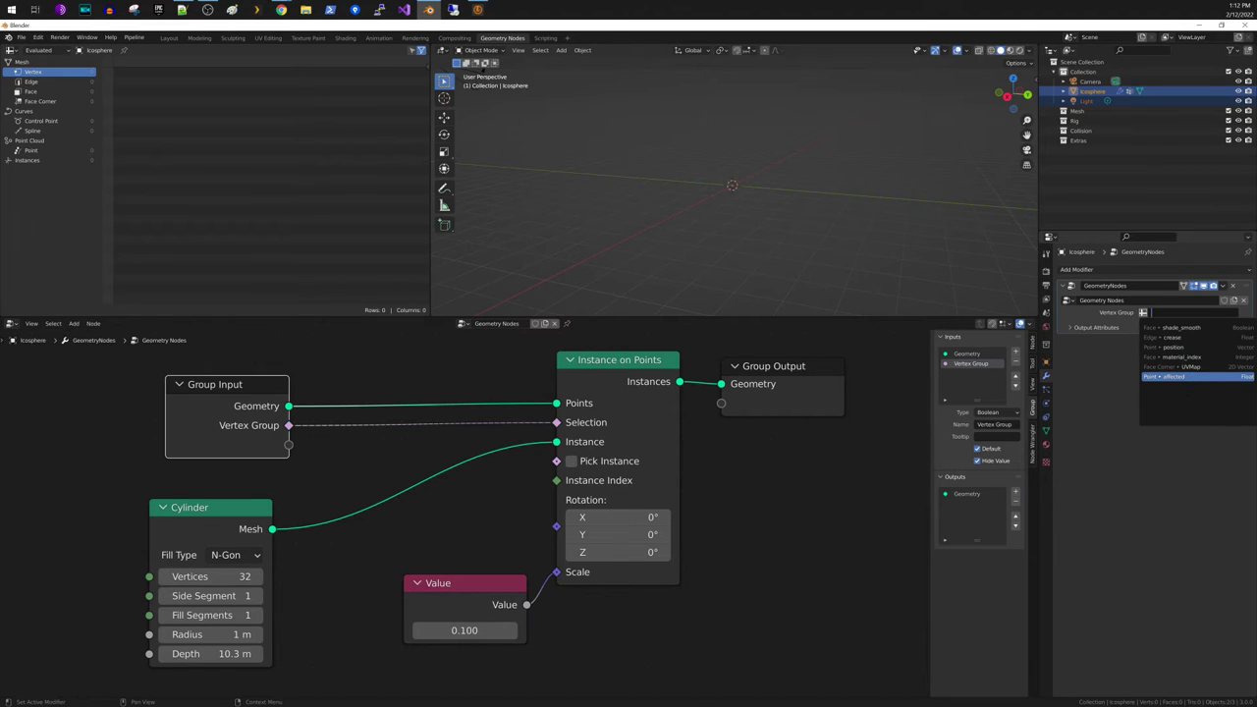
click(1203, 378)
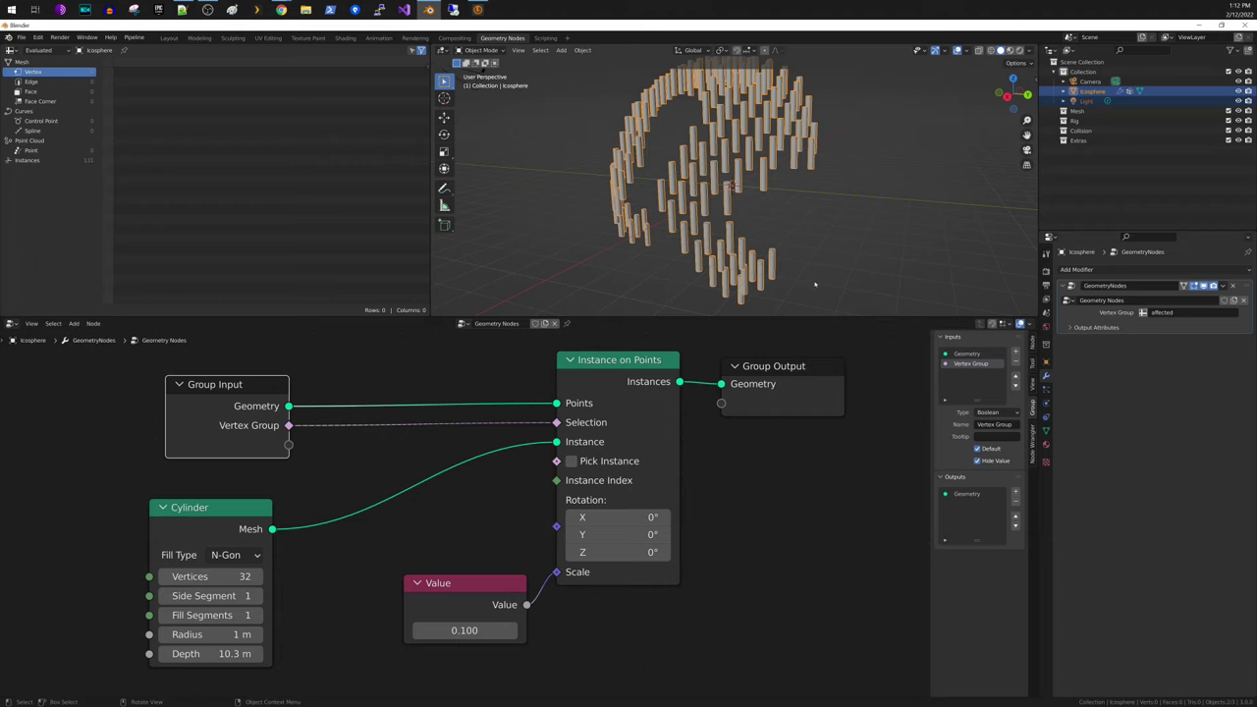
middle_drag(761, 210, 856, 196)
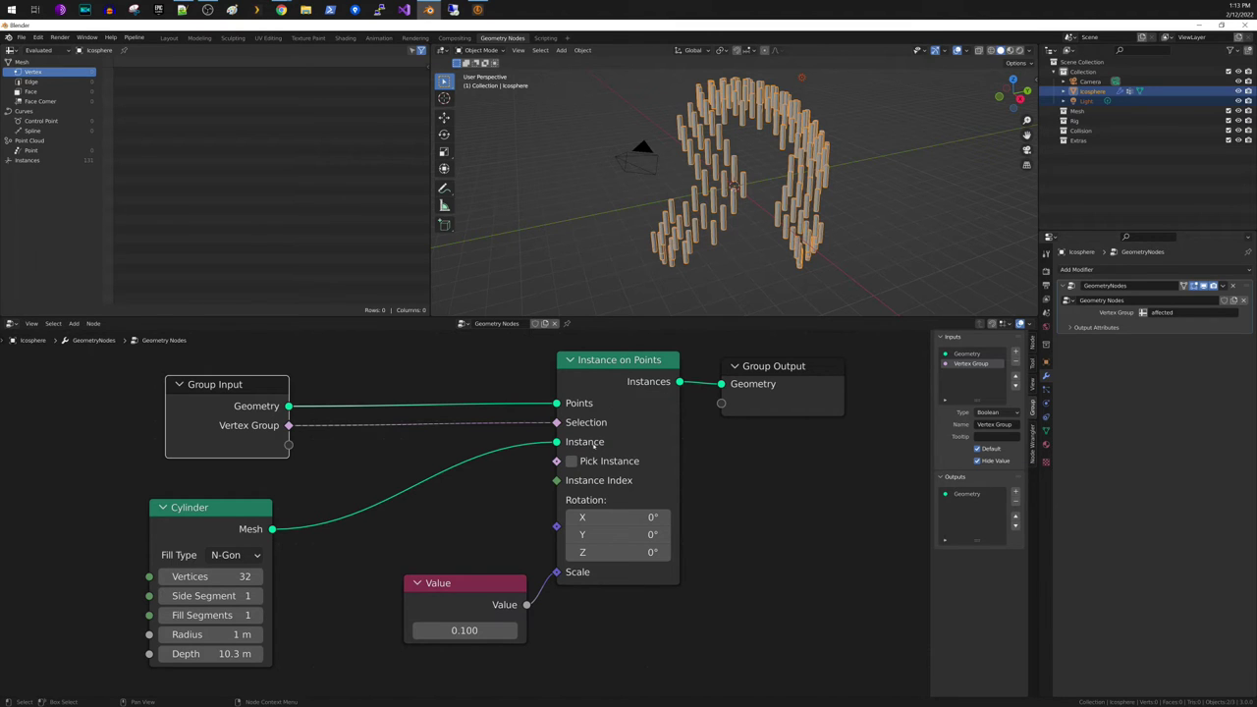
Spread out the node layout by moving Group Output further right, Cylinder up under Group Input, and Value further down.
drag(800, 408, 844, 404)
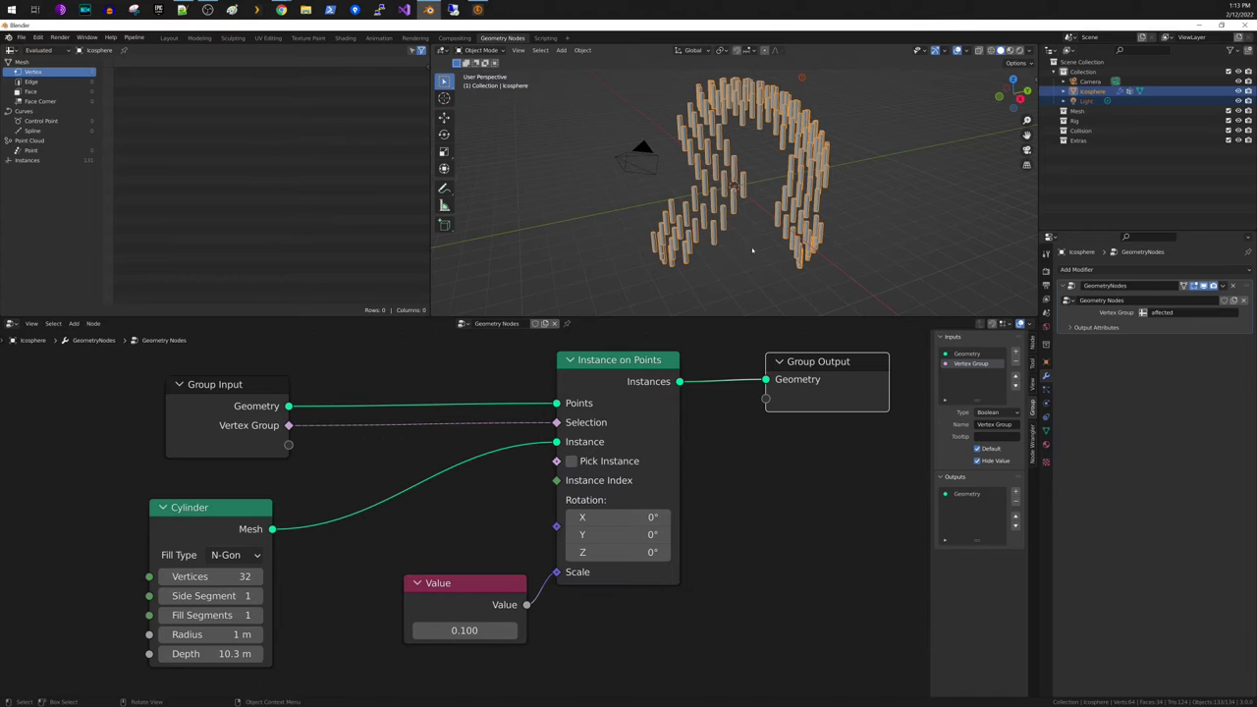
middle_drag(702, 251, 652, 252)
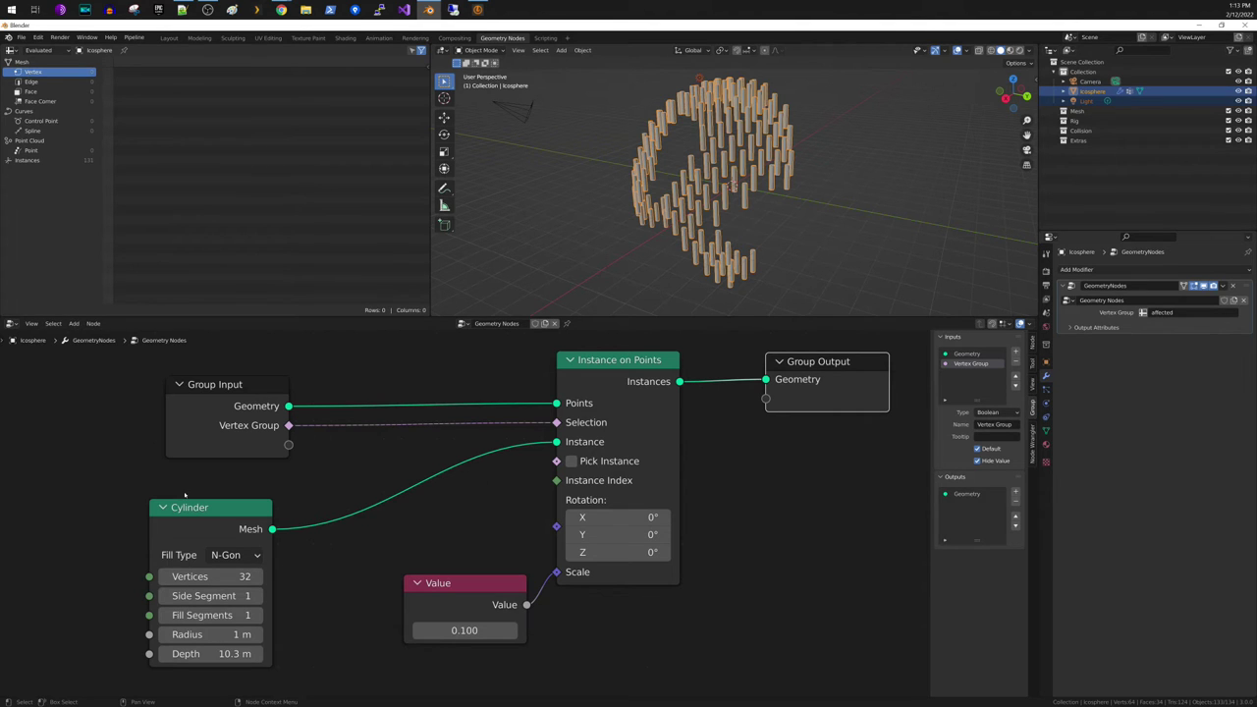
drag(188, 519, 191, 486)
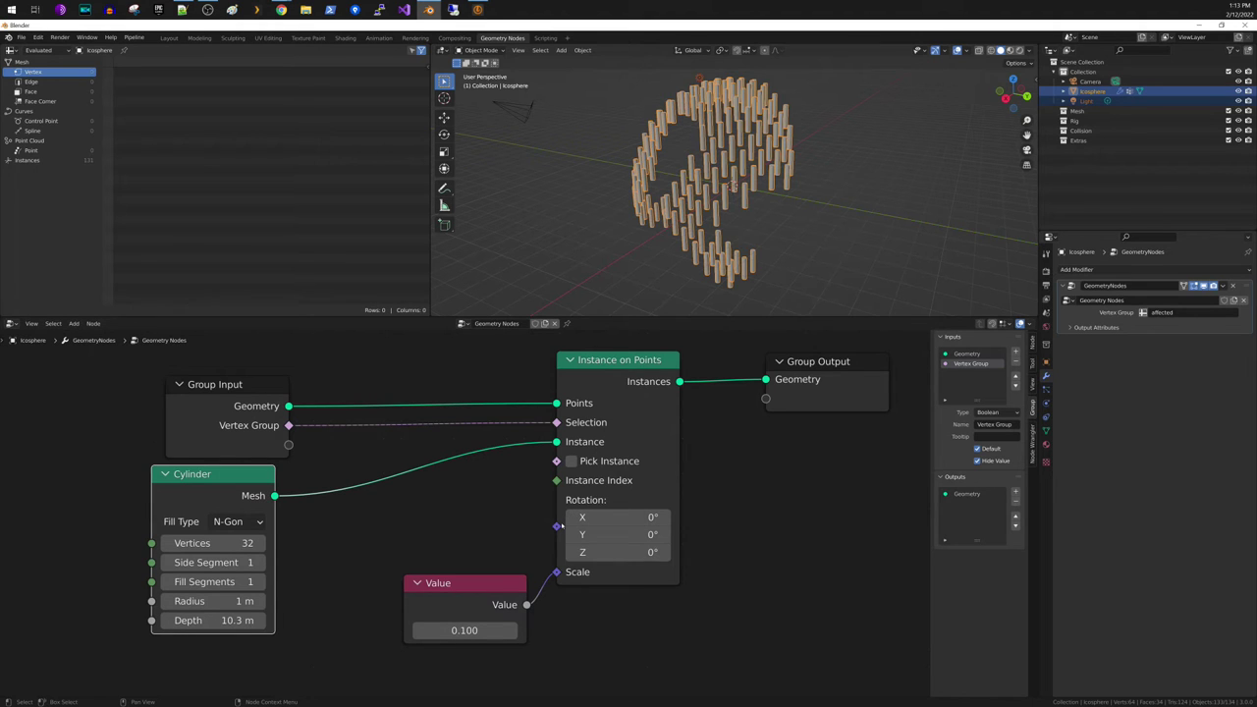
drag(469, 587, 468, 643)
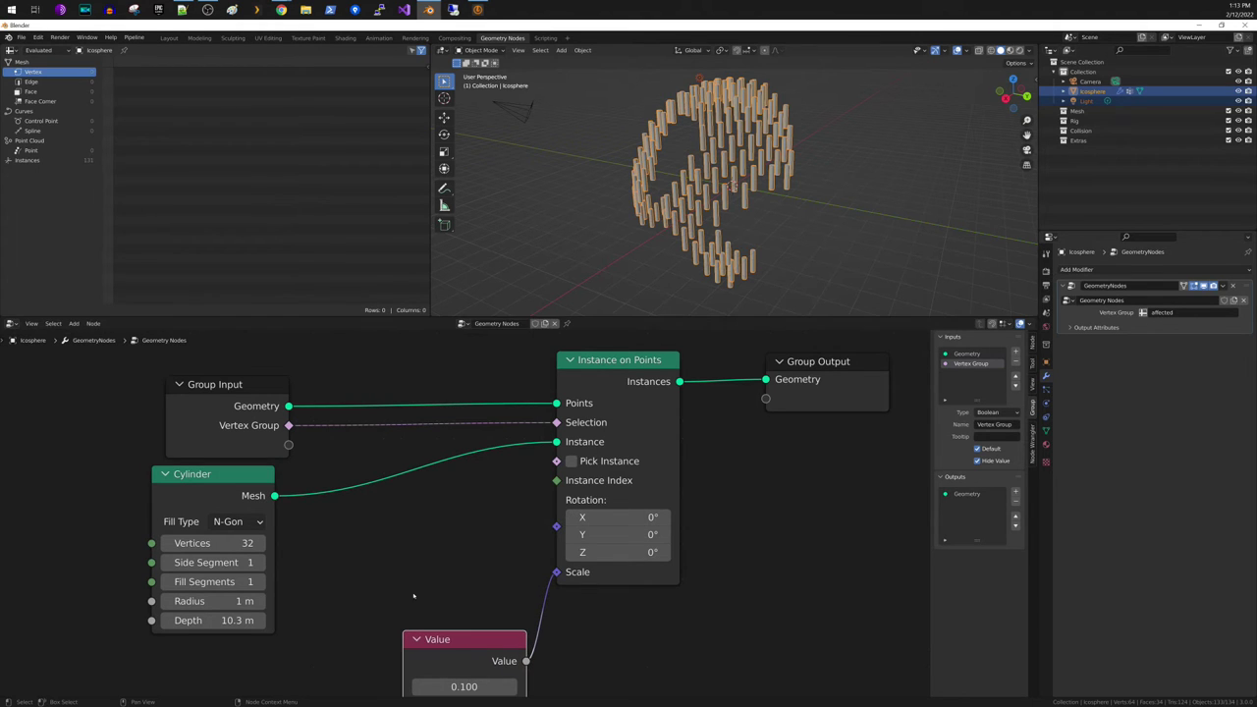
middle_drag(488, 542, 620, 471)
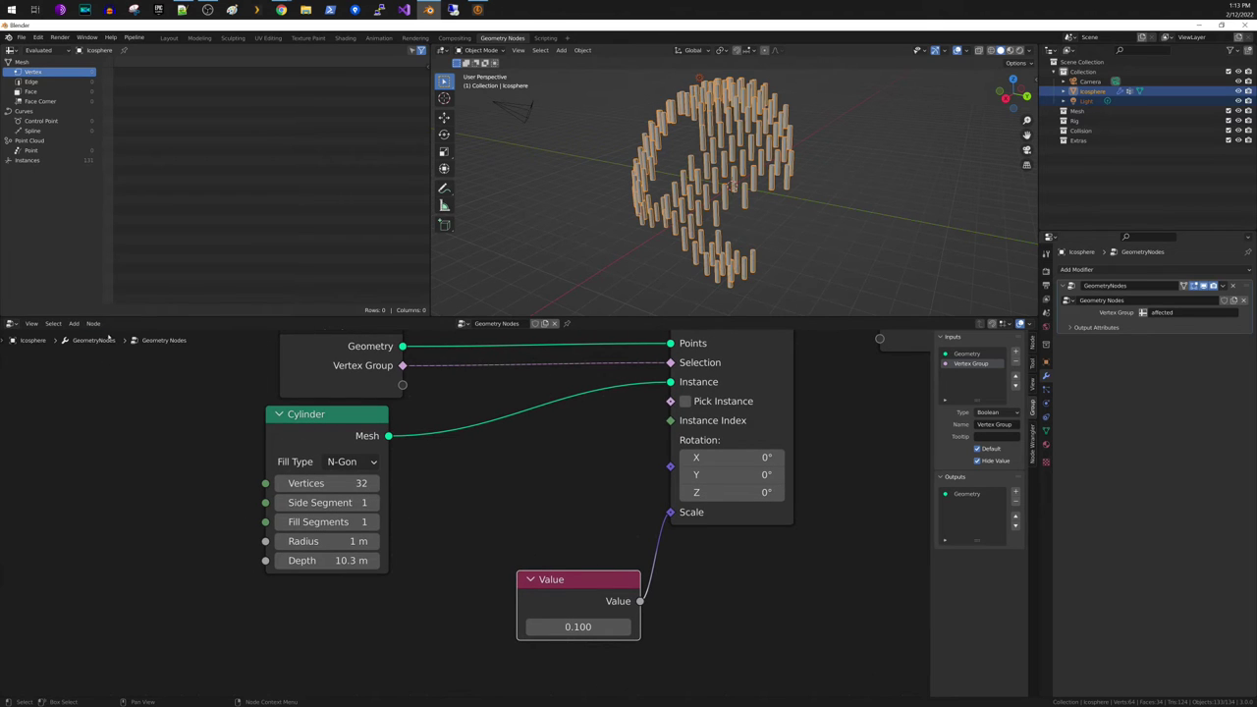
Add an Align Euler to Vector node and place it below the Cylinder node.
click(74, 324)
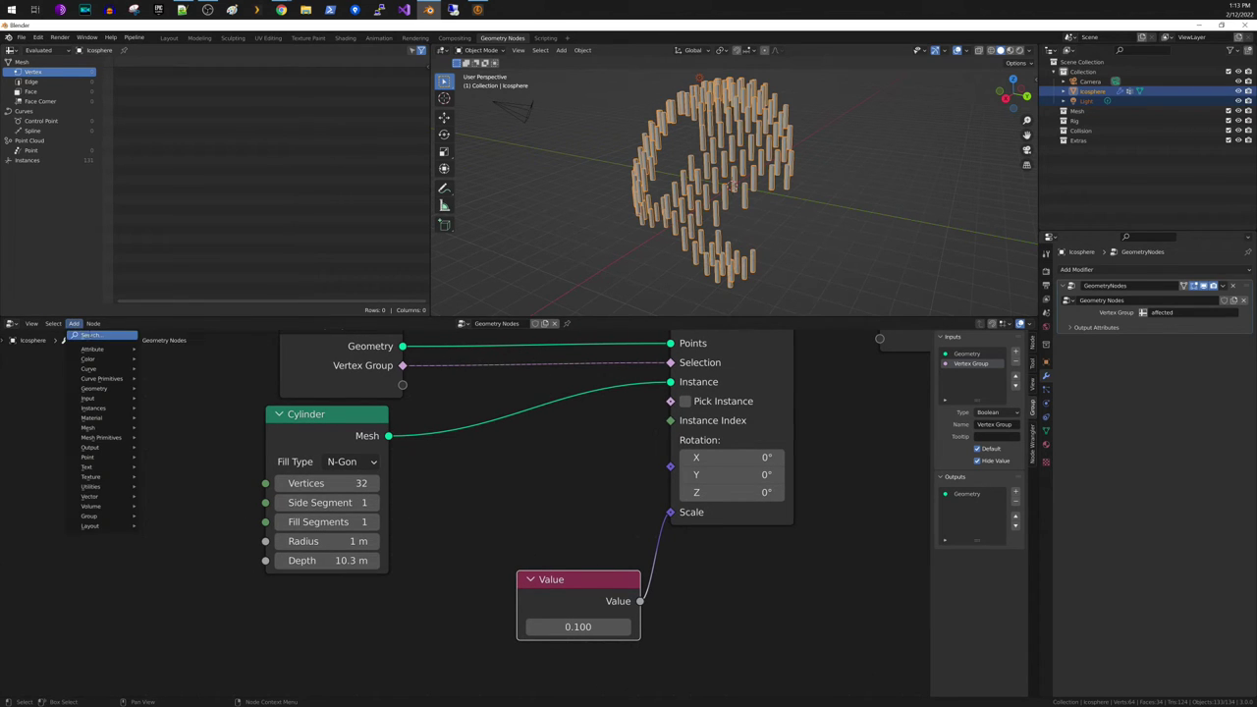
click(89, 335)
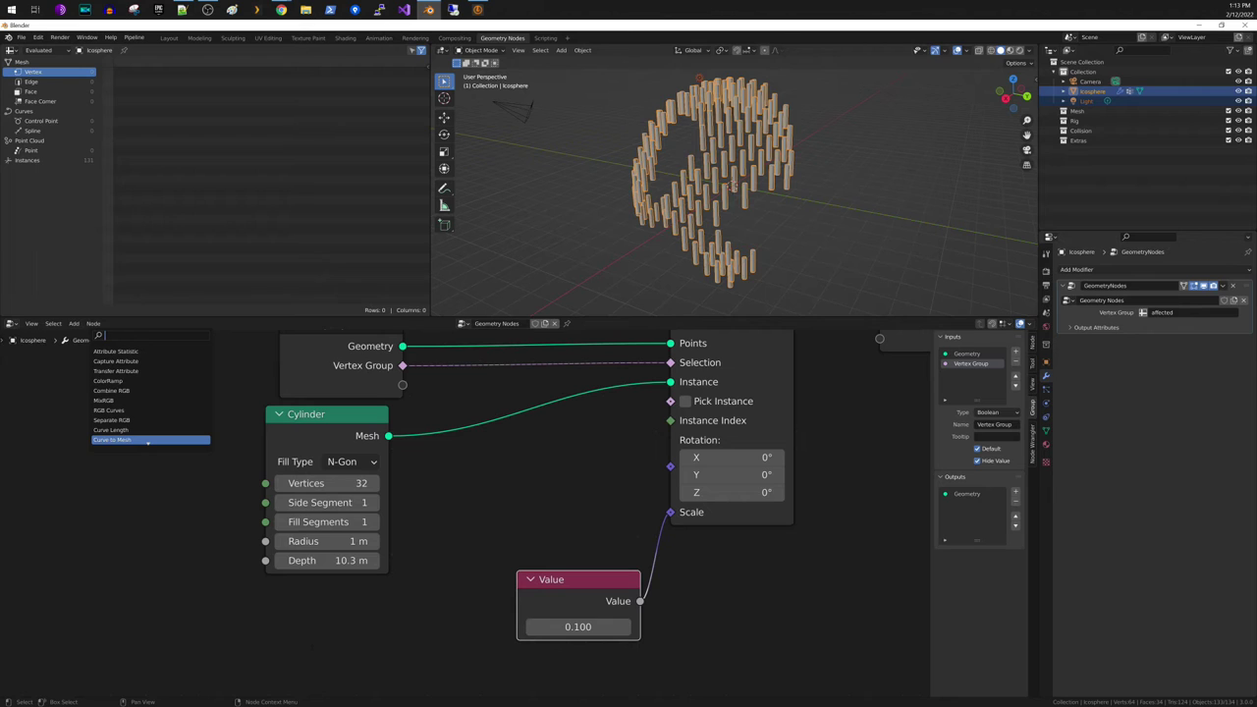
text(eu)
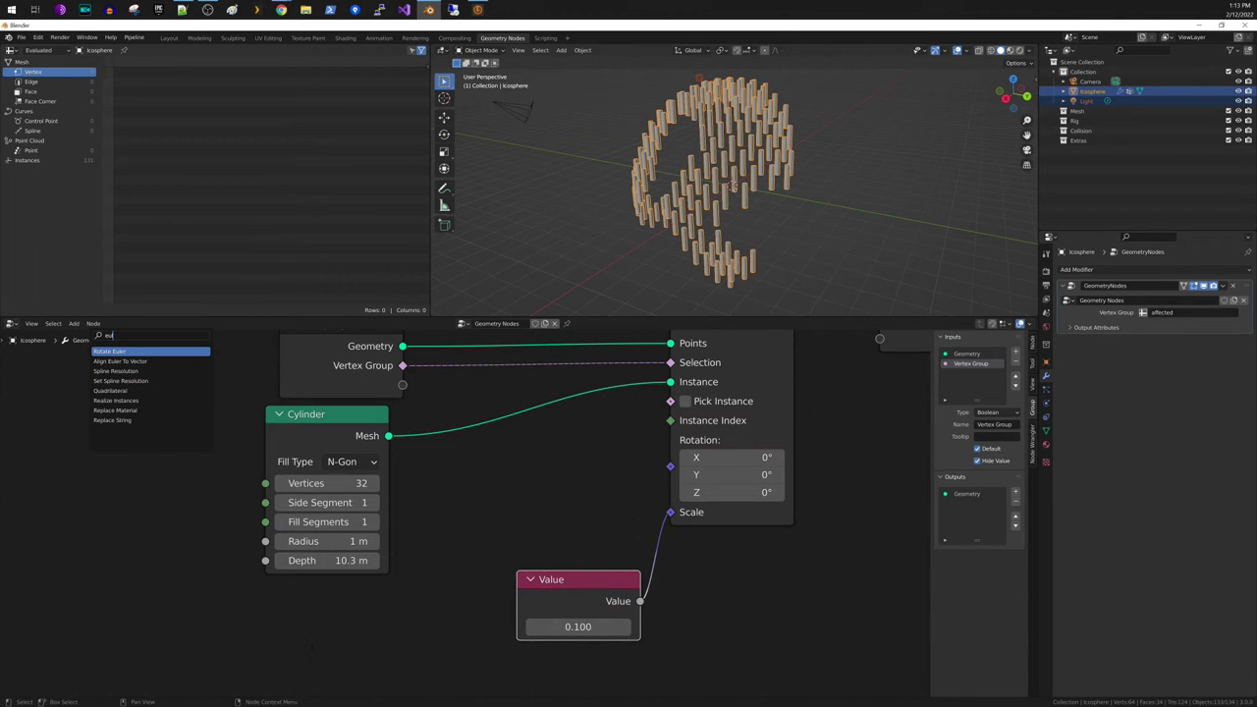
text(ler)
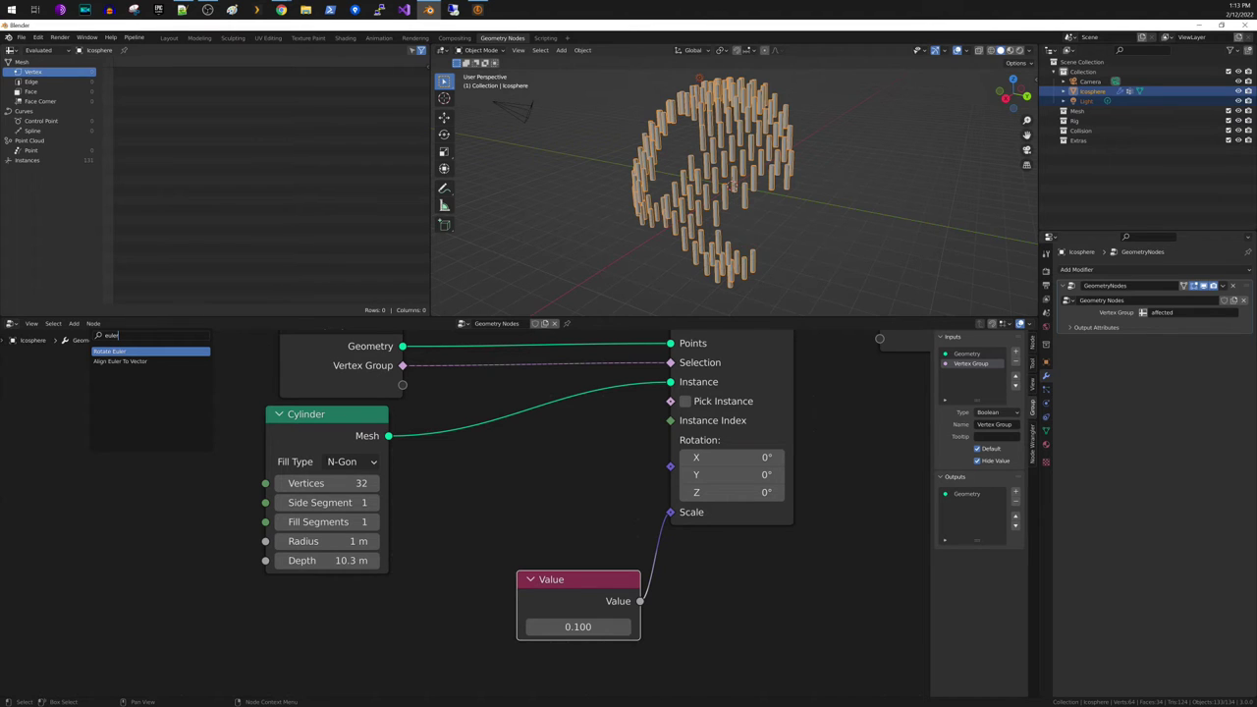
key(Down)
key(Return)
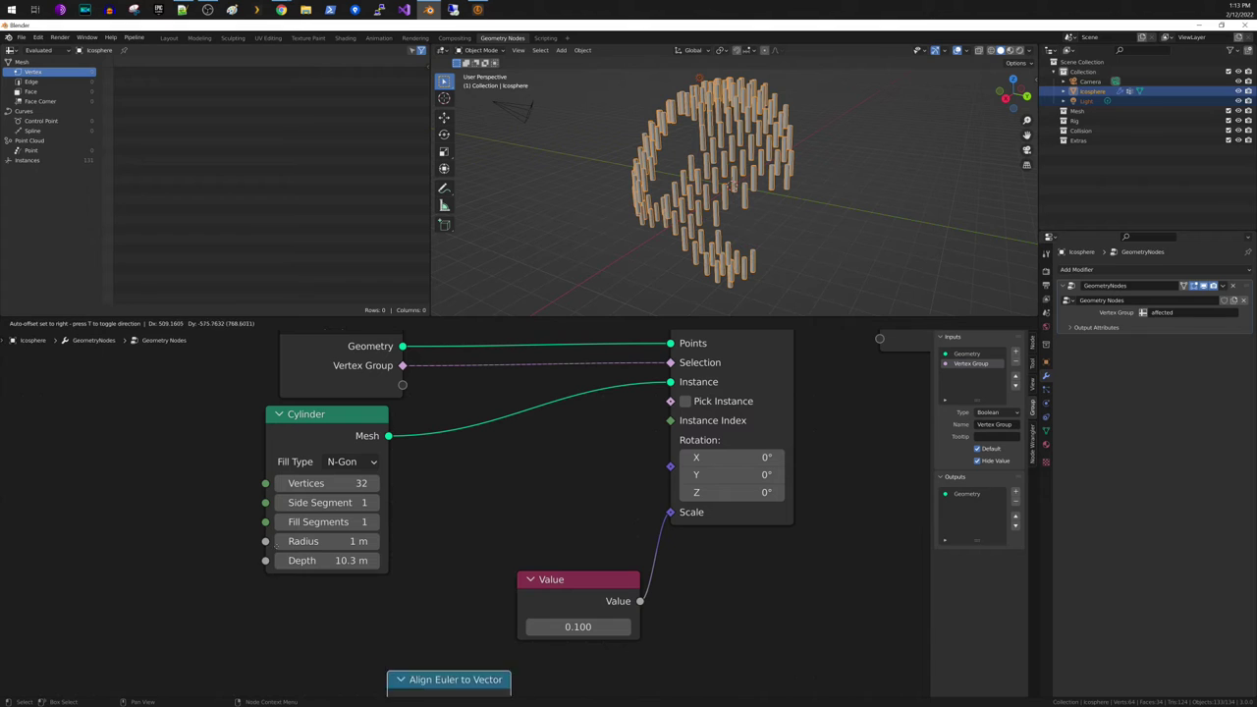
click(224, 504)
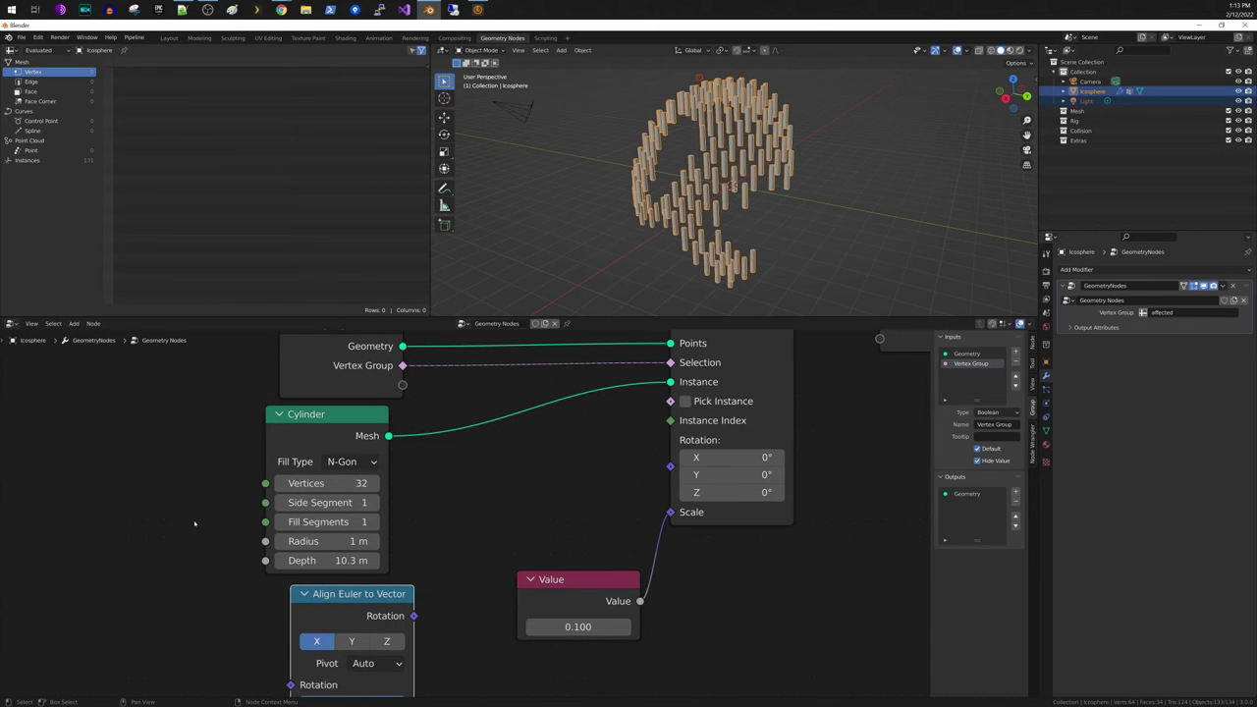
middle_drag(188, 500, 227, 382)
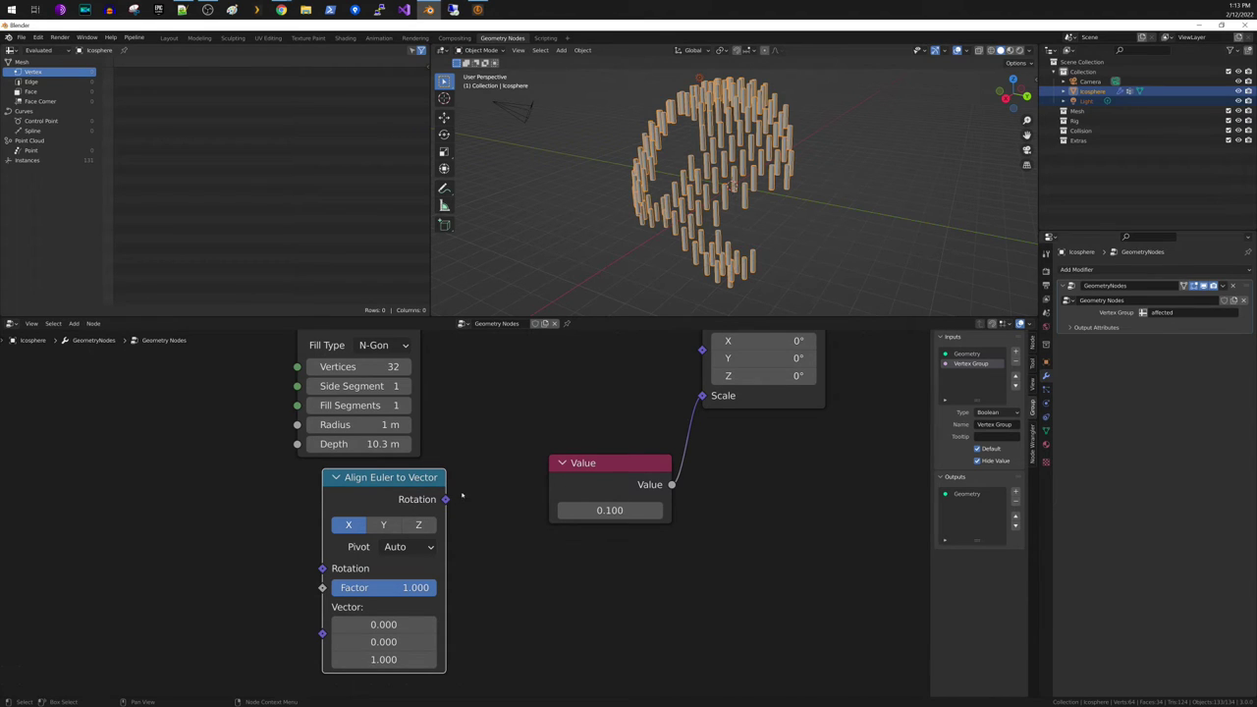
Connect Align Euler to Vector's Rotation output to the Rotation of Instance on Points, and place the node between Cylinder and Instance on Points, above Value.
drag(445, 499, 636, 374)
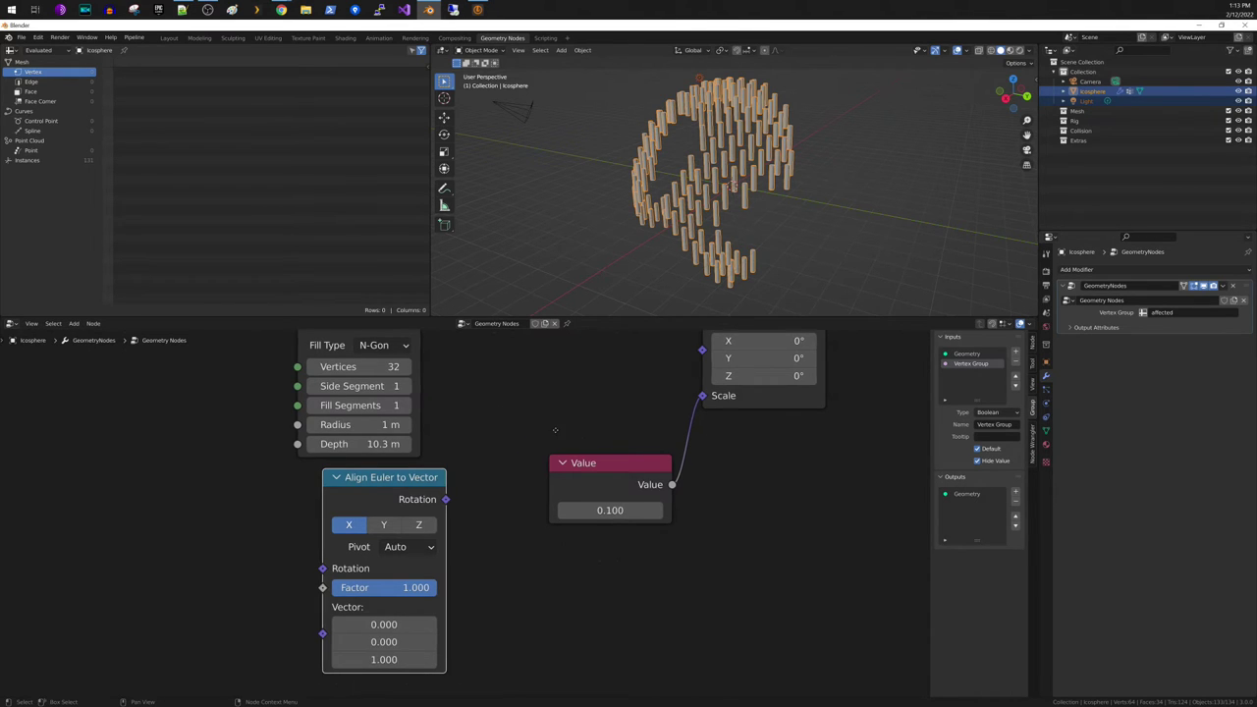
middle_drag(480, 474, 460, 521)
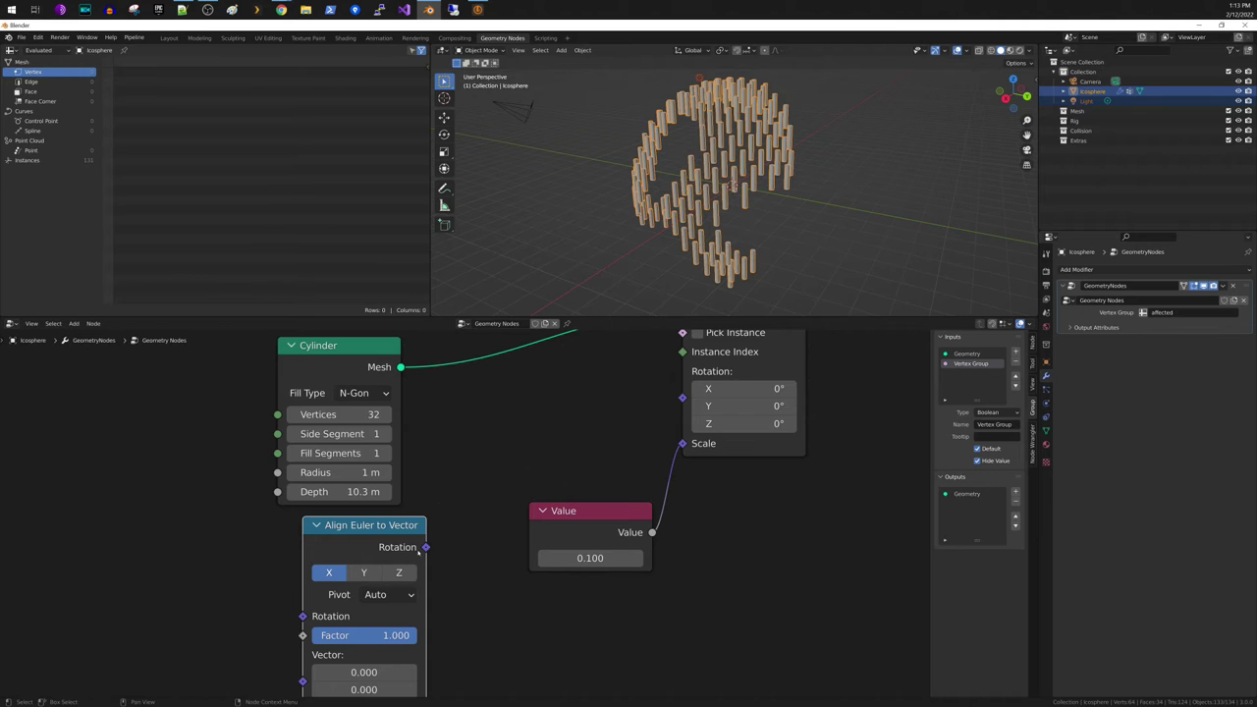
drag(426, 547, 680, 399)
middle_drag(662, 396, 632, 417)
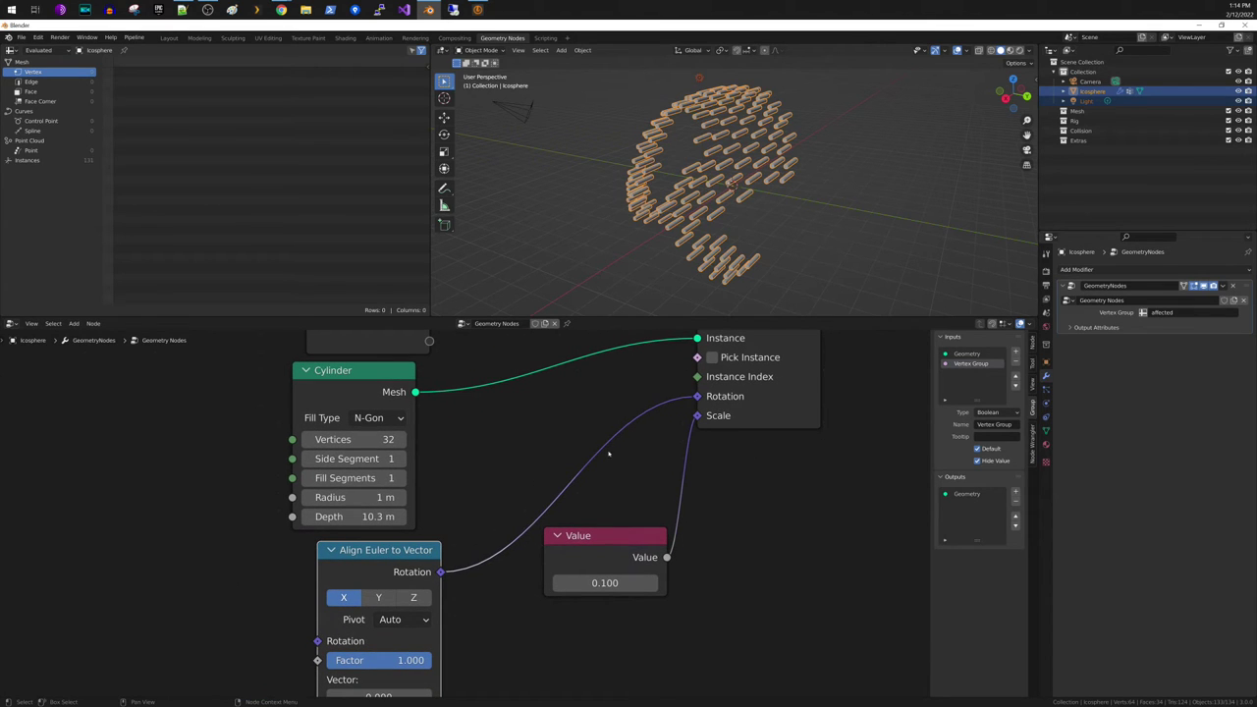
drag(575, 562, 547, 667)
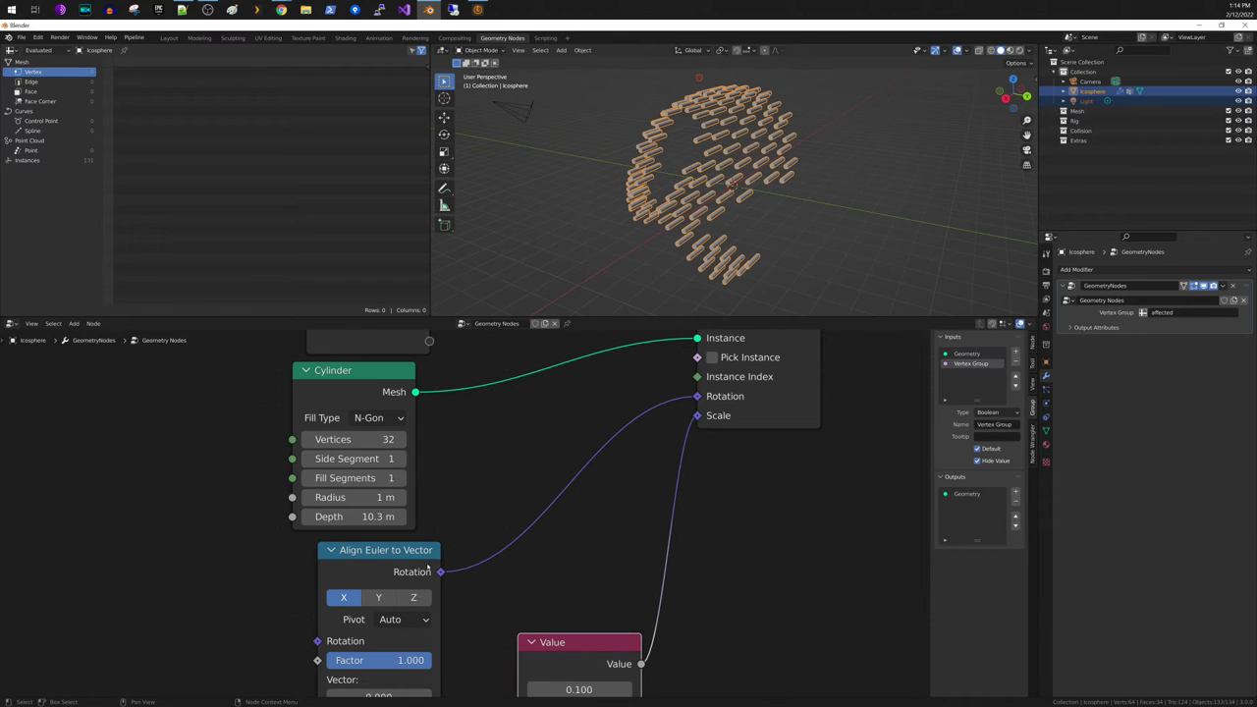
drag(427, 567, 635, 397)
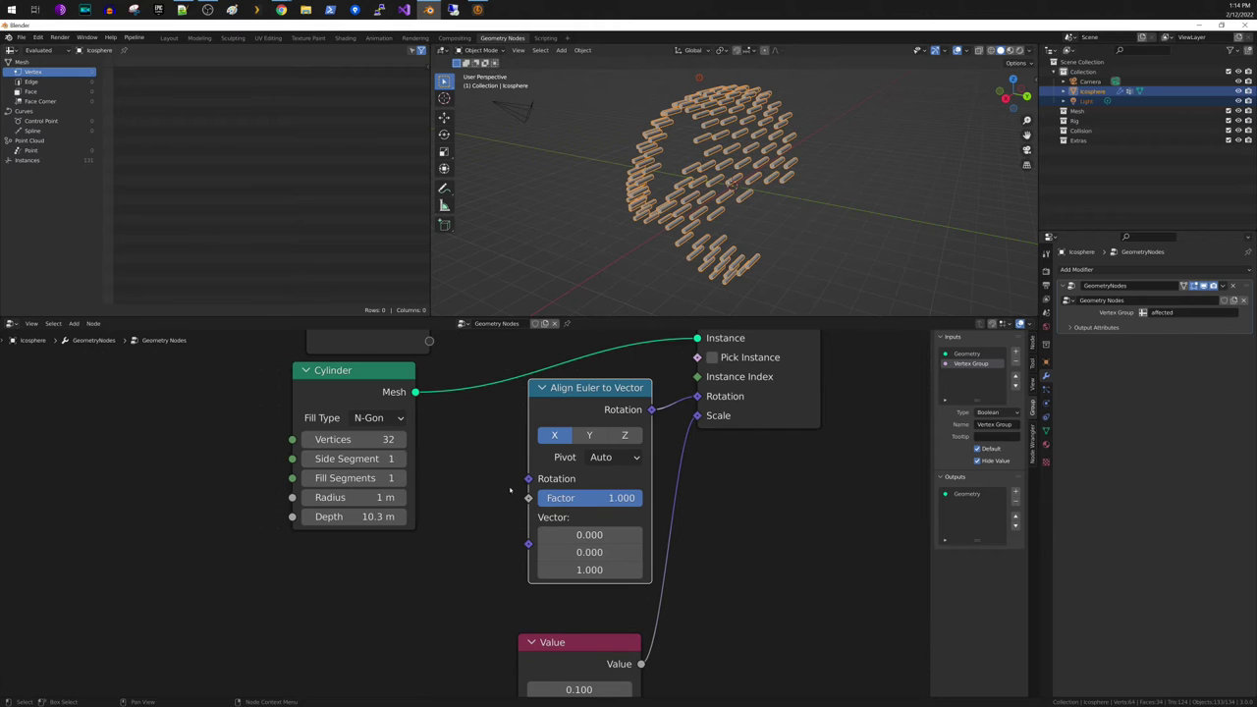
Add a Normal node below Cylinder and connect its output to the Vector input of Align Euler to Vector.
middle_drag(495, 508, 469, 580)
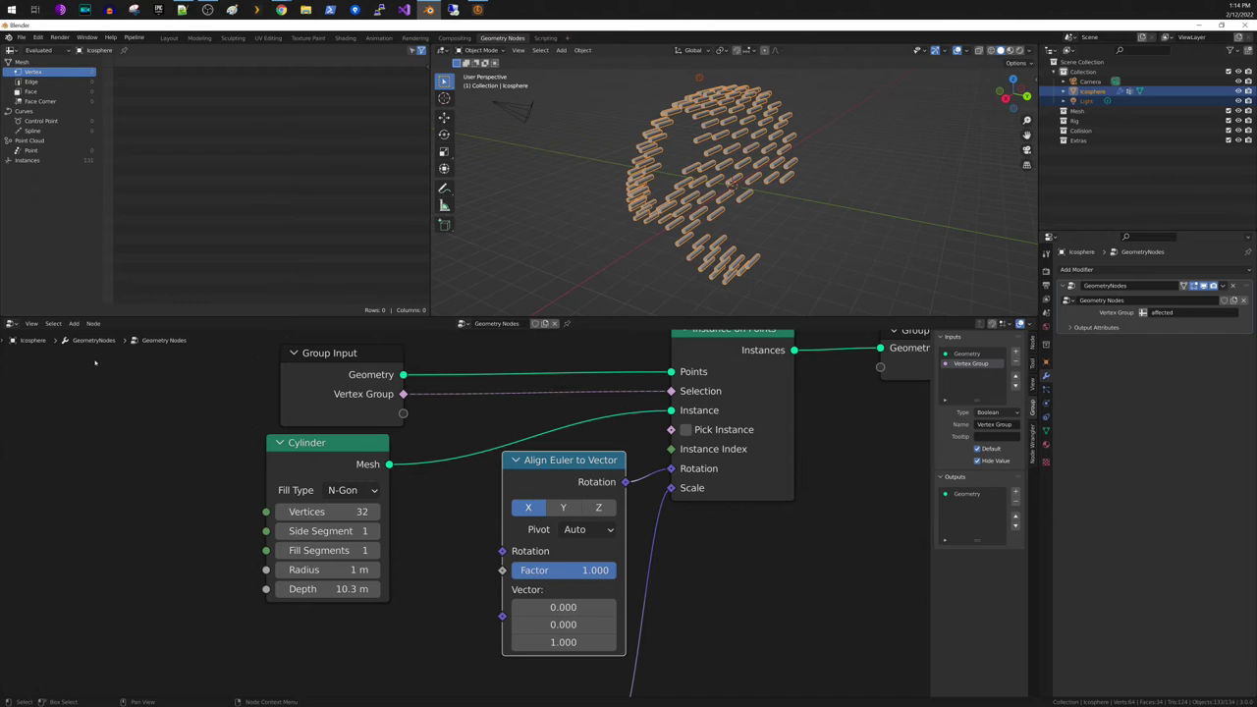
click(74, 324)
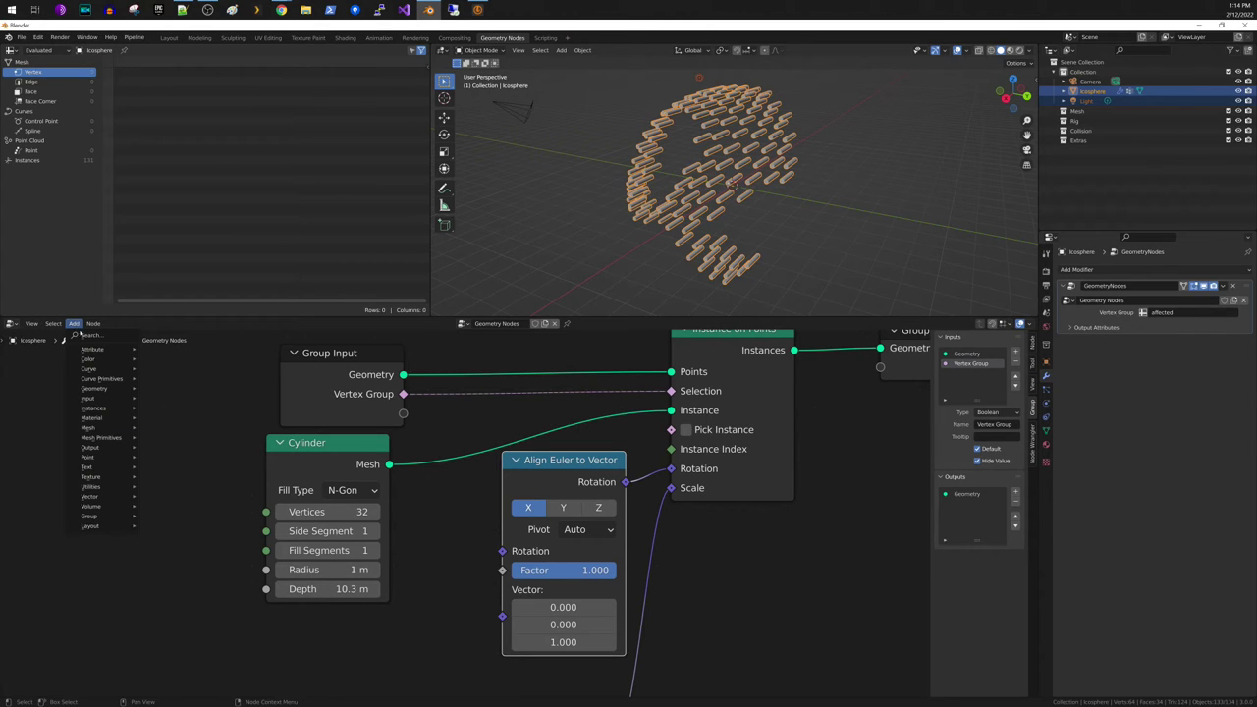
mouse_move(105, 472)
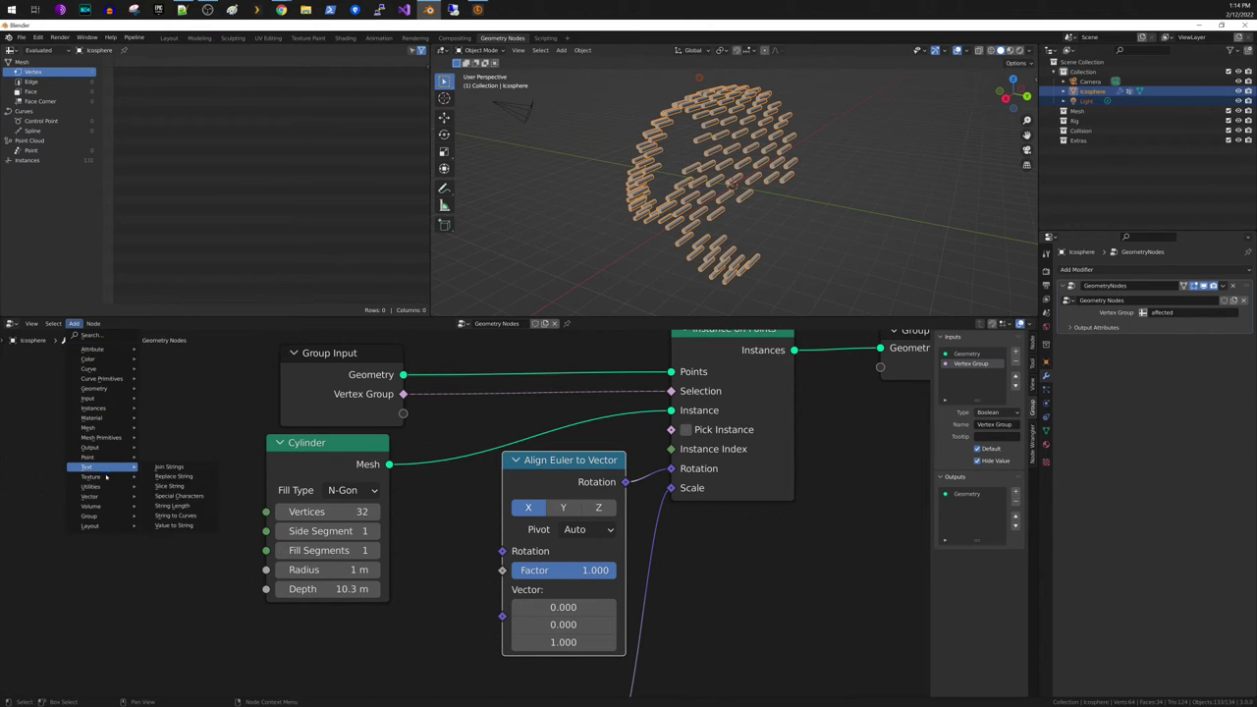
mouse_move(119, 399)
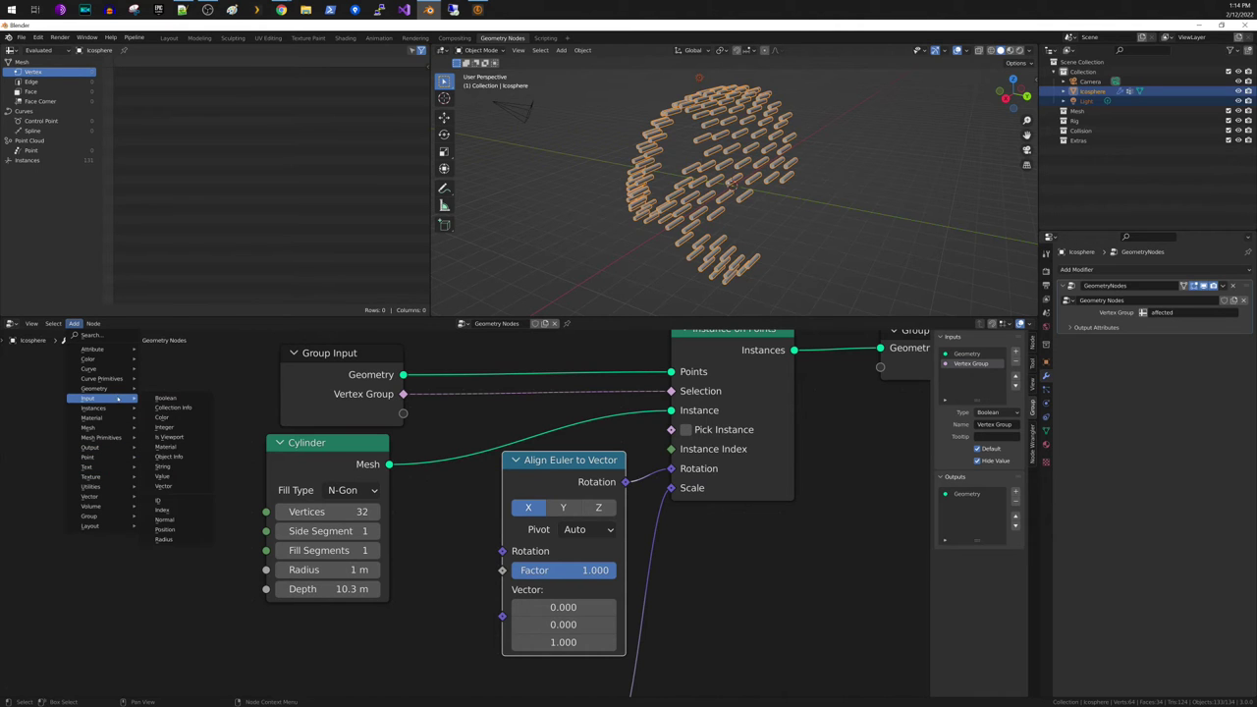
click(169, 521)
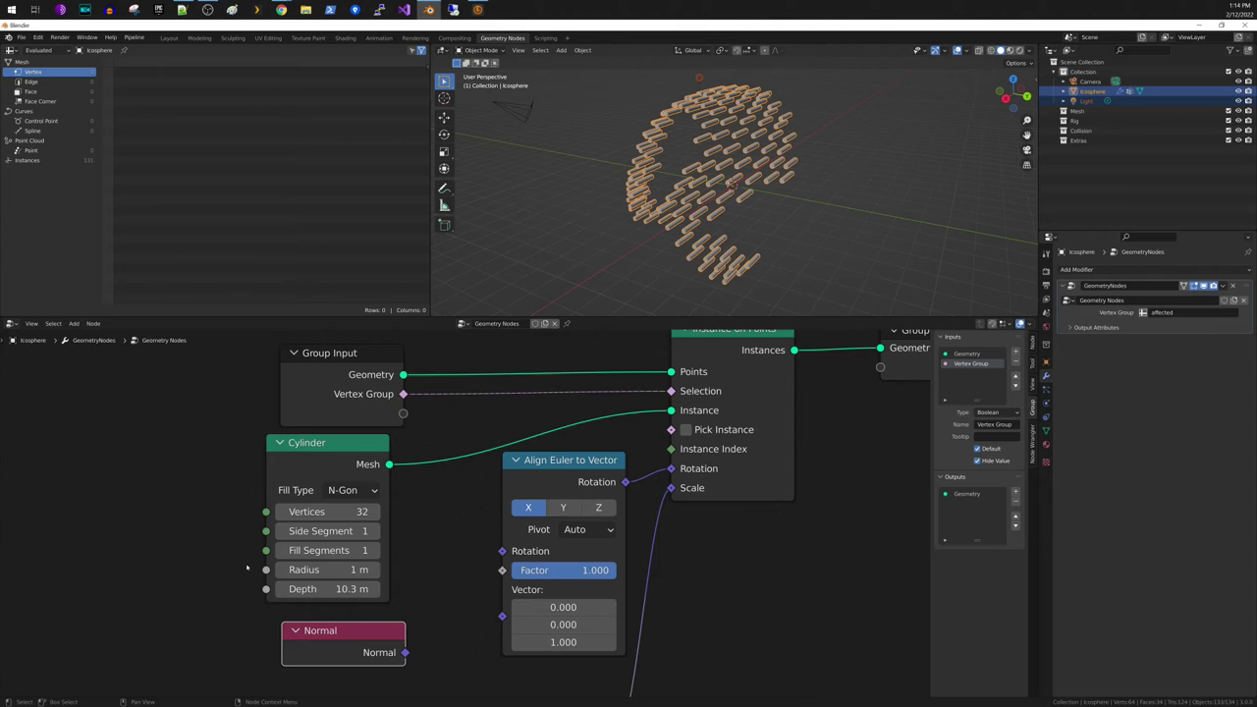
shift+scroll(246, 567, down, 3)
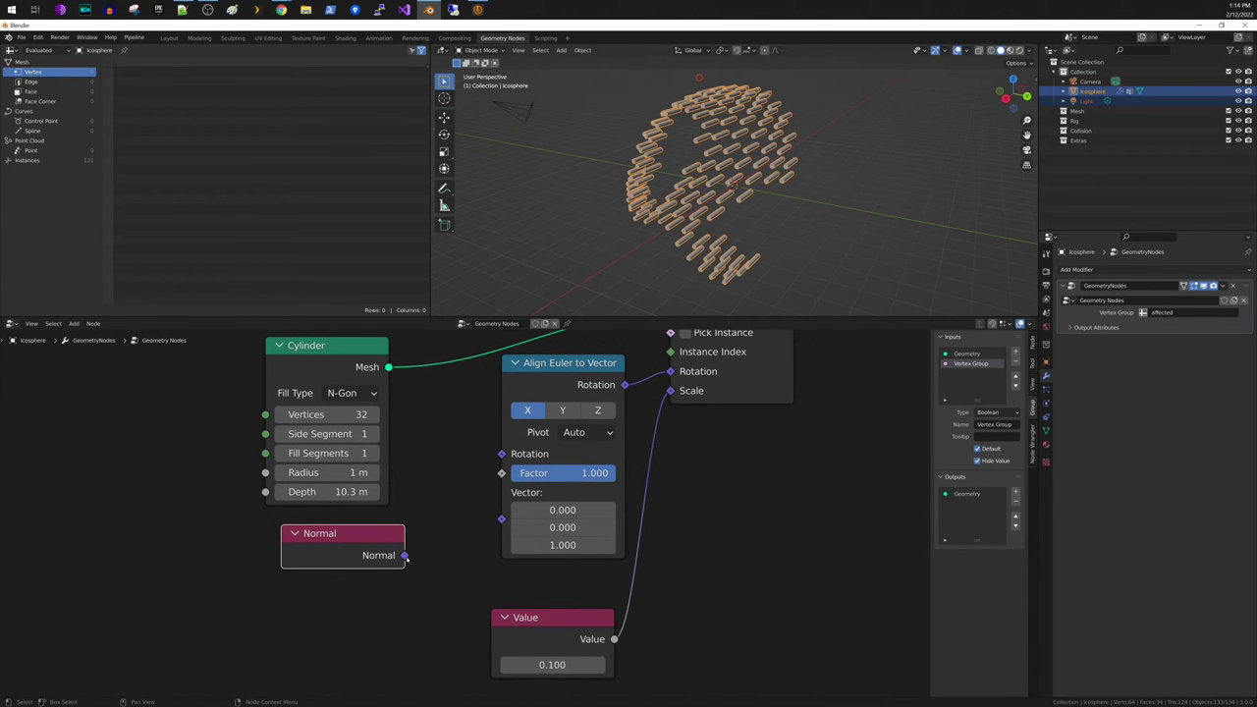
drag(404, 556, 502, 493)
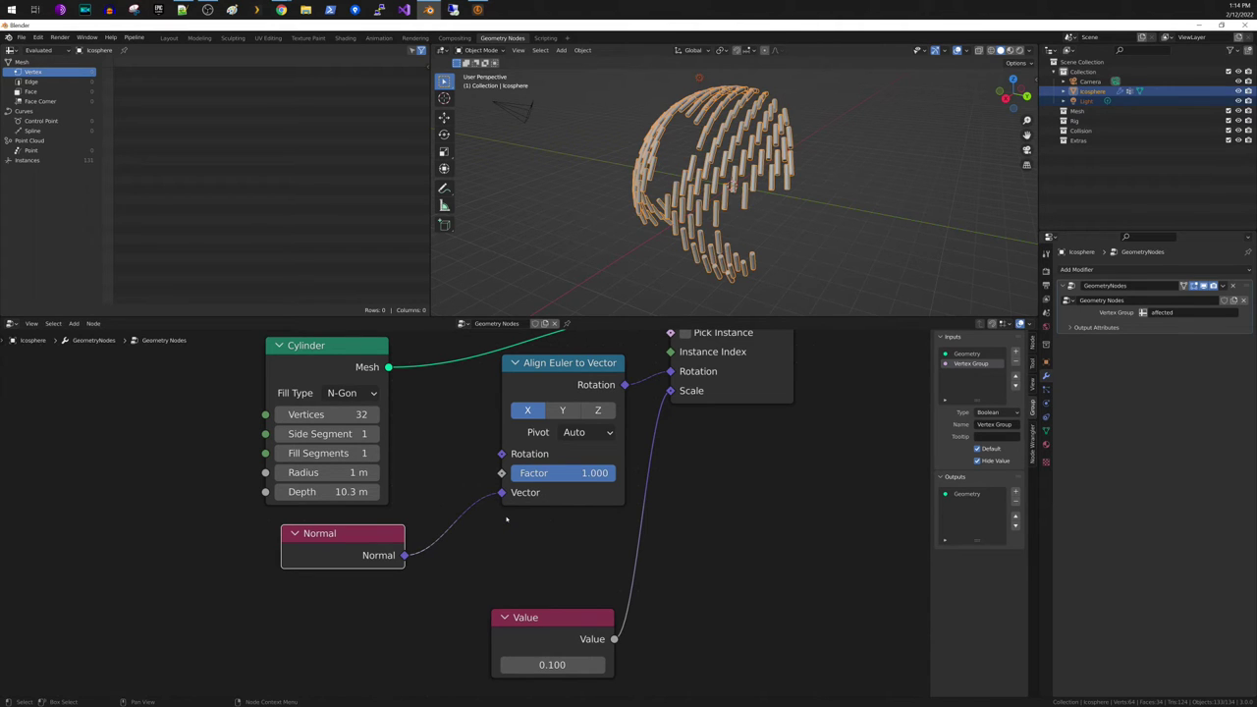
middle_drag(462, 487, 462, 489)
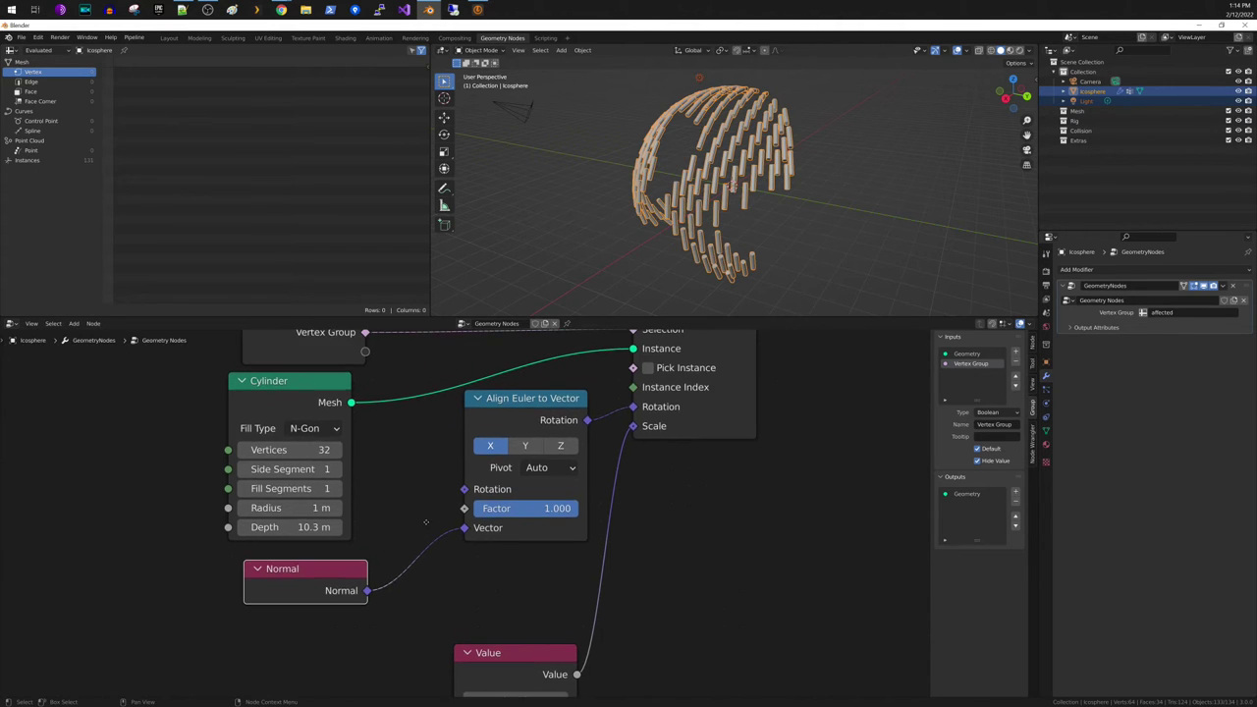
Set the alignment axis of Align Euler to Vector to Z and inspect the cylinders' orientation around the sphere.
middle_drag(628, 177, 669, 172)
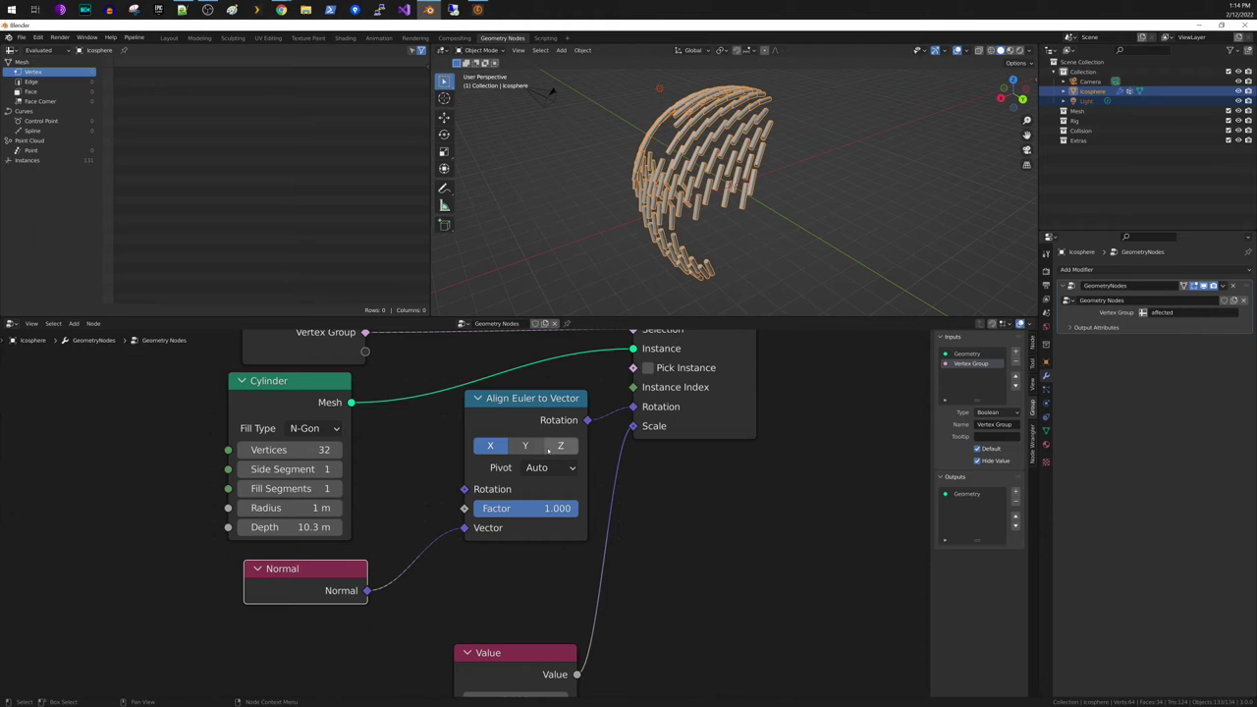
click(561, 446)
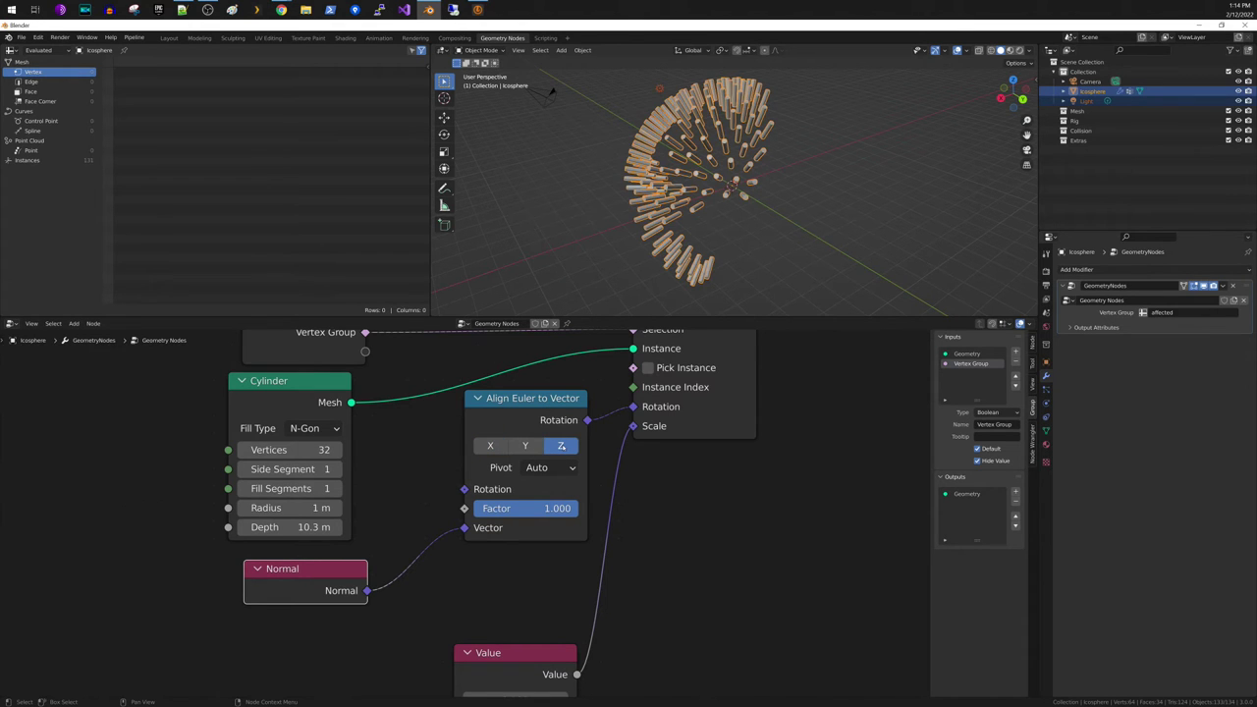
middle_drag(713, 301, 782, 264)
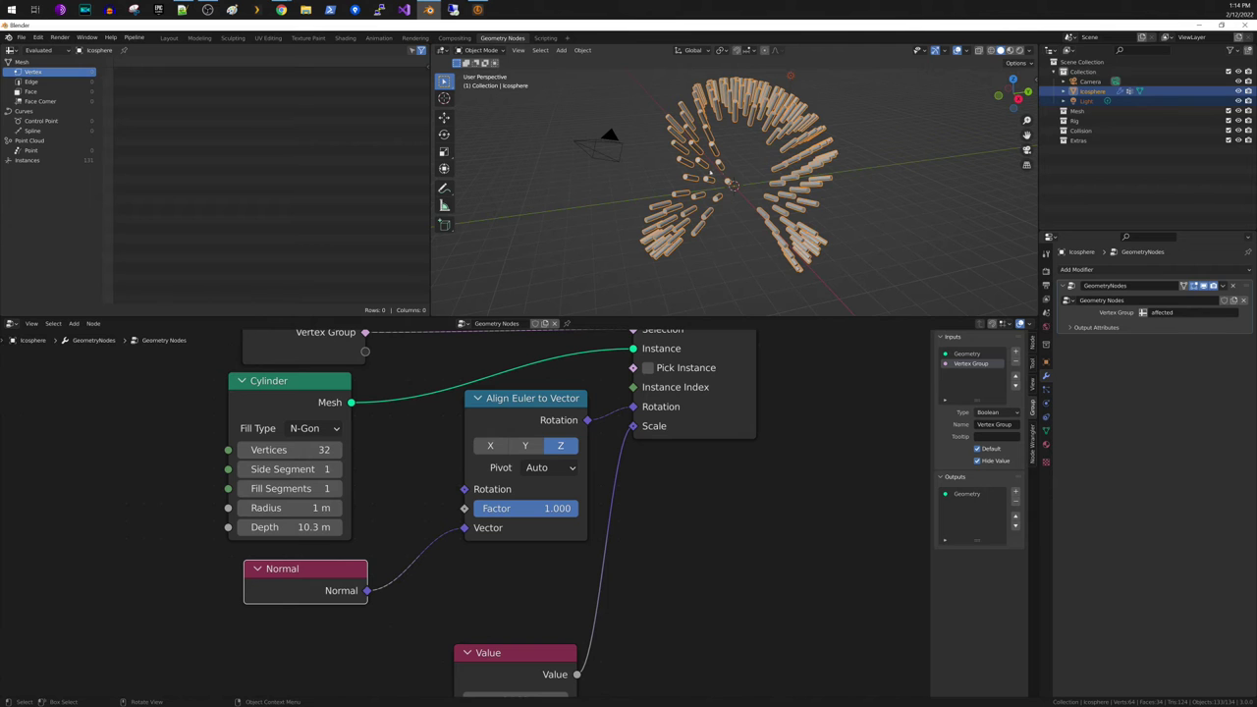
mouse_move(724, 207)
middle_down()
mouse_move(709, 189)
mouse_move(702, 216)
middle_up()
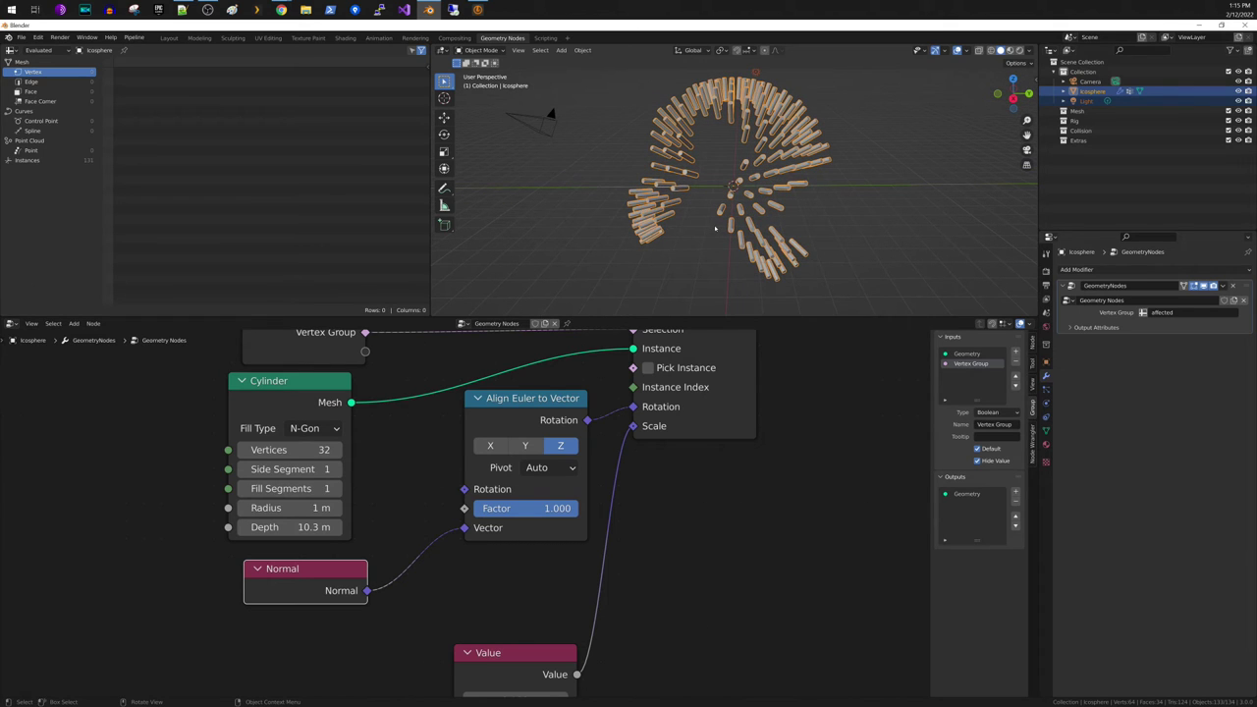
middle_drag(715, 227, 725, 222)
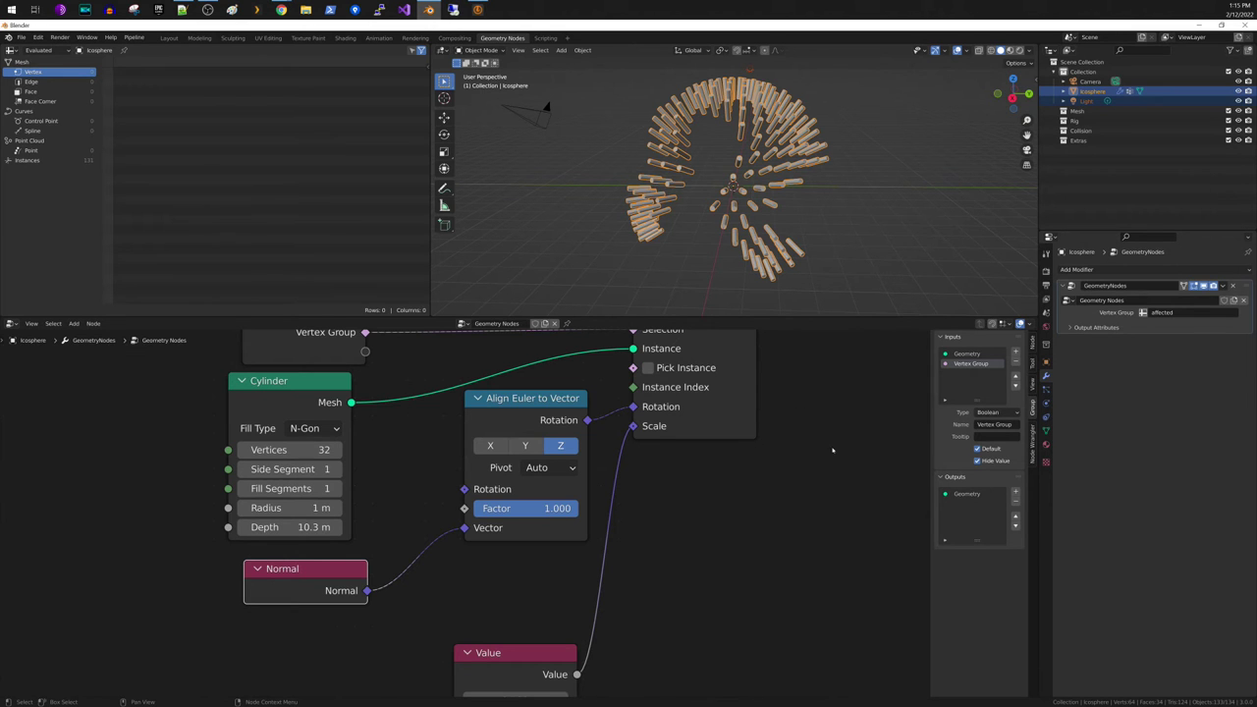
Insert a Distribute Points on Faces node into the link between Group Input's Geometry and Instance on Points.
middle_drag(811, 465, 725, 554)
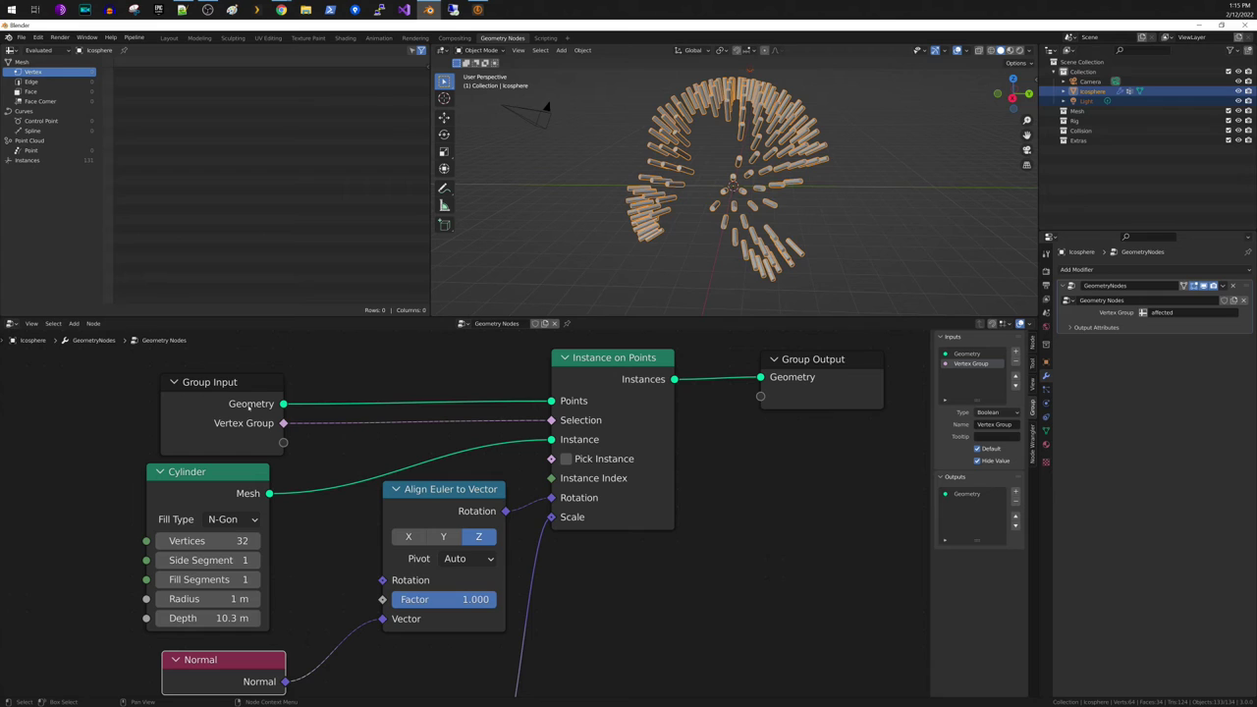
click(74, 323)
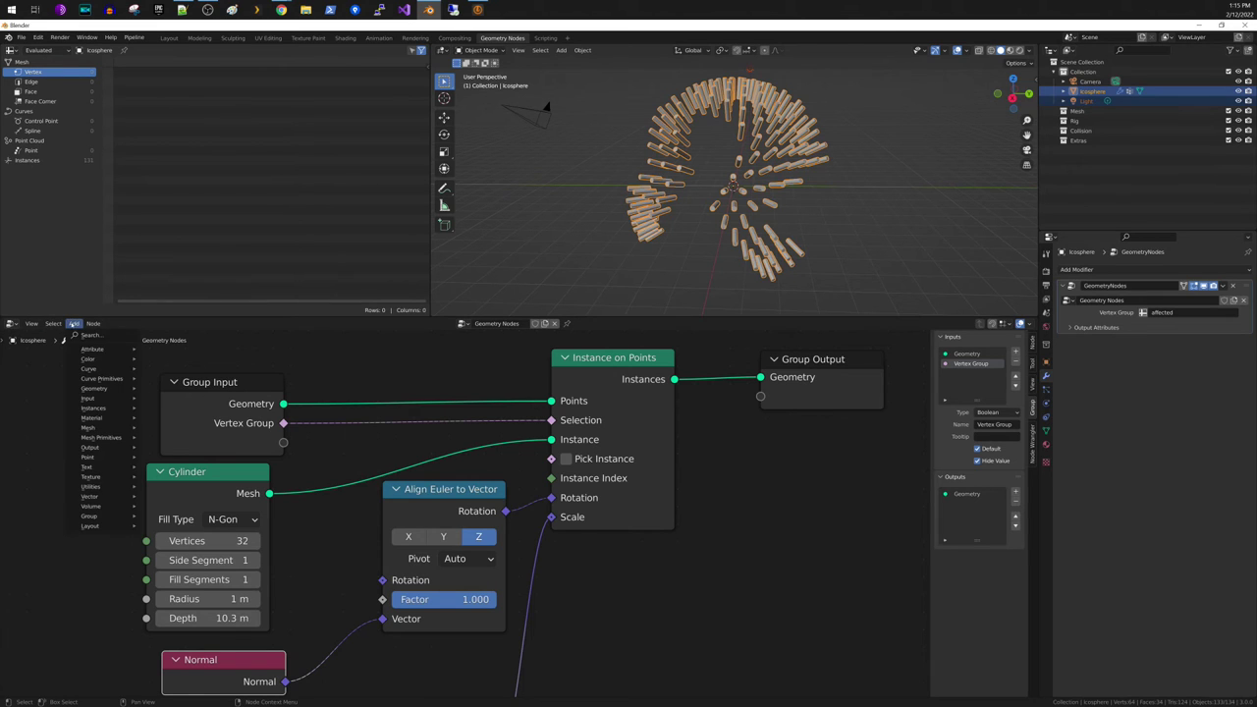
mouse_move(87, 457)
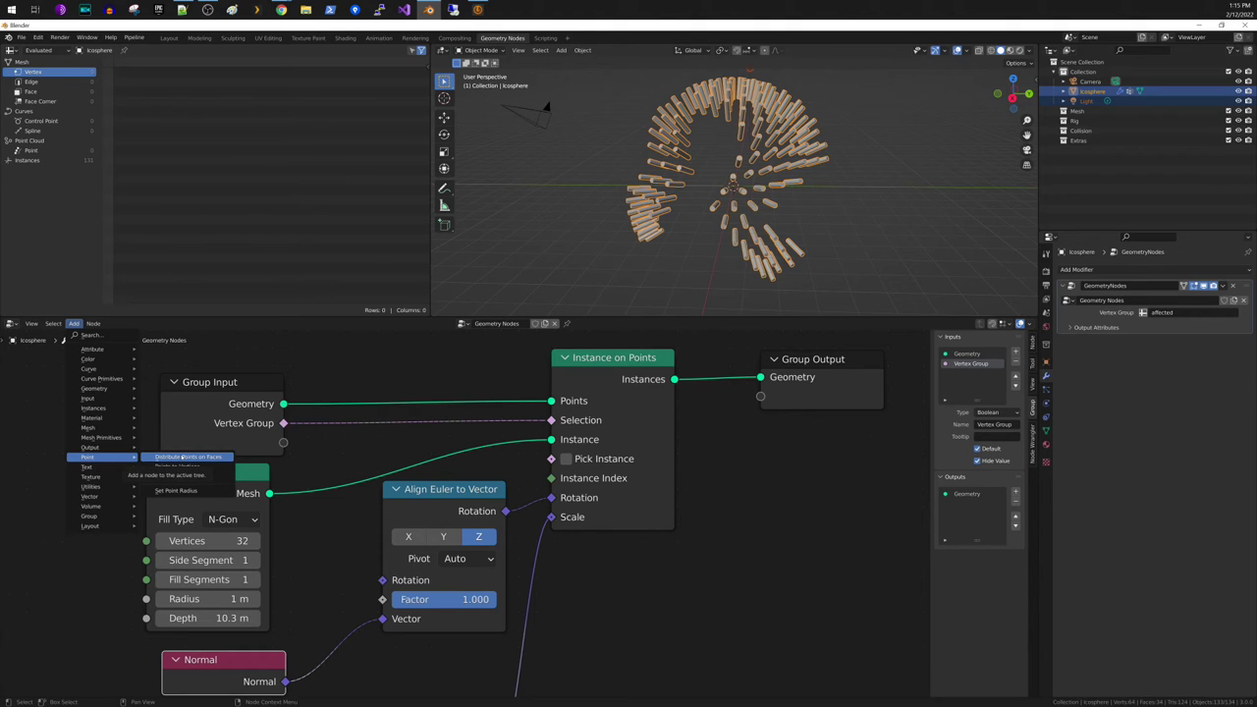
click(184, 456)
click(370, 366)
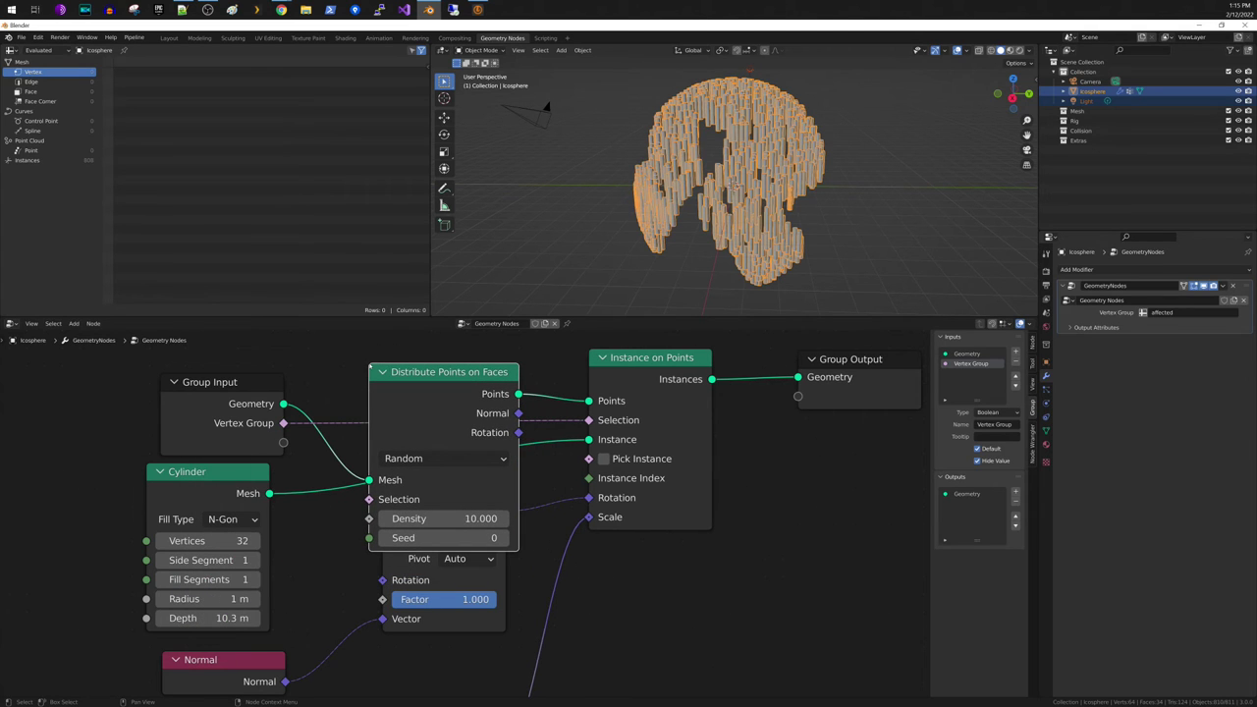
Delete the Instance on Points node from the node tree.
middle_drag(373, 371, 311, 378)
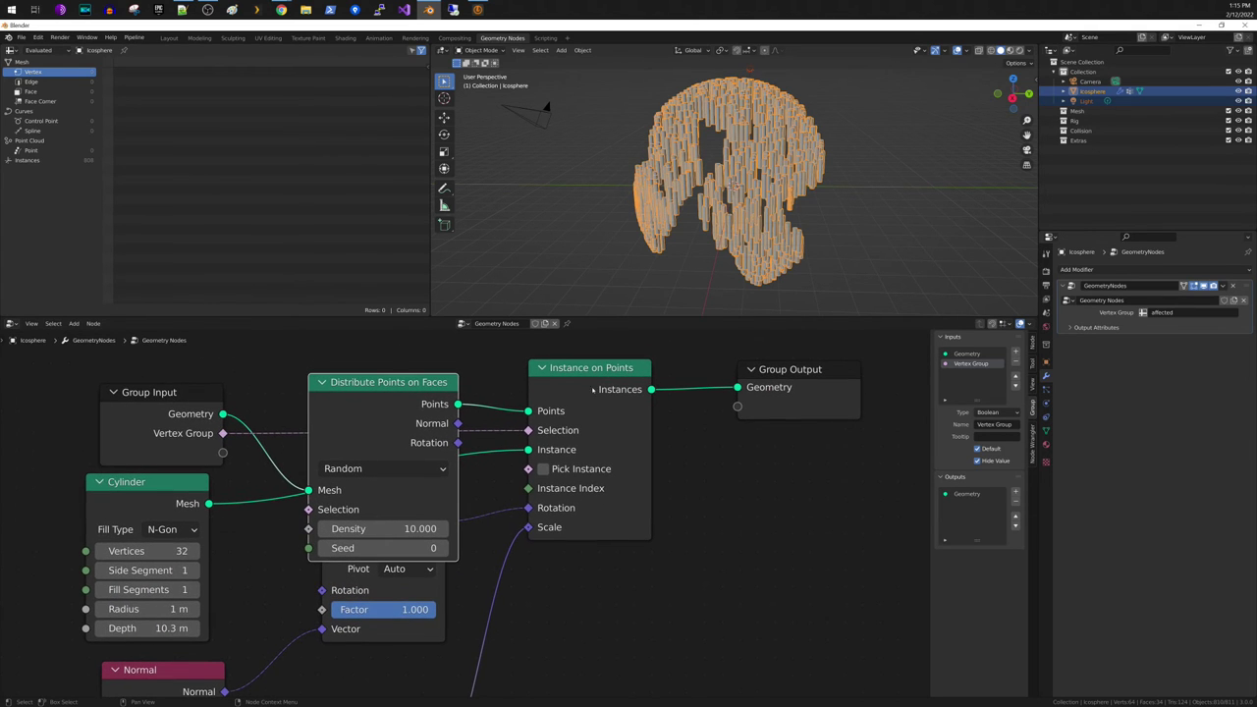
click(554, 378)
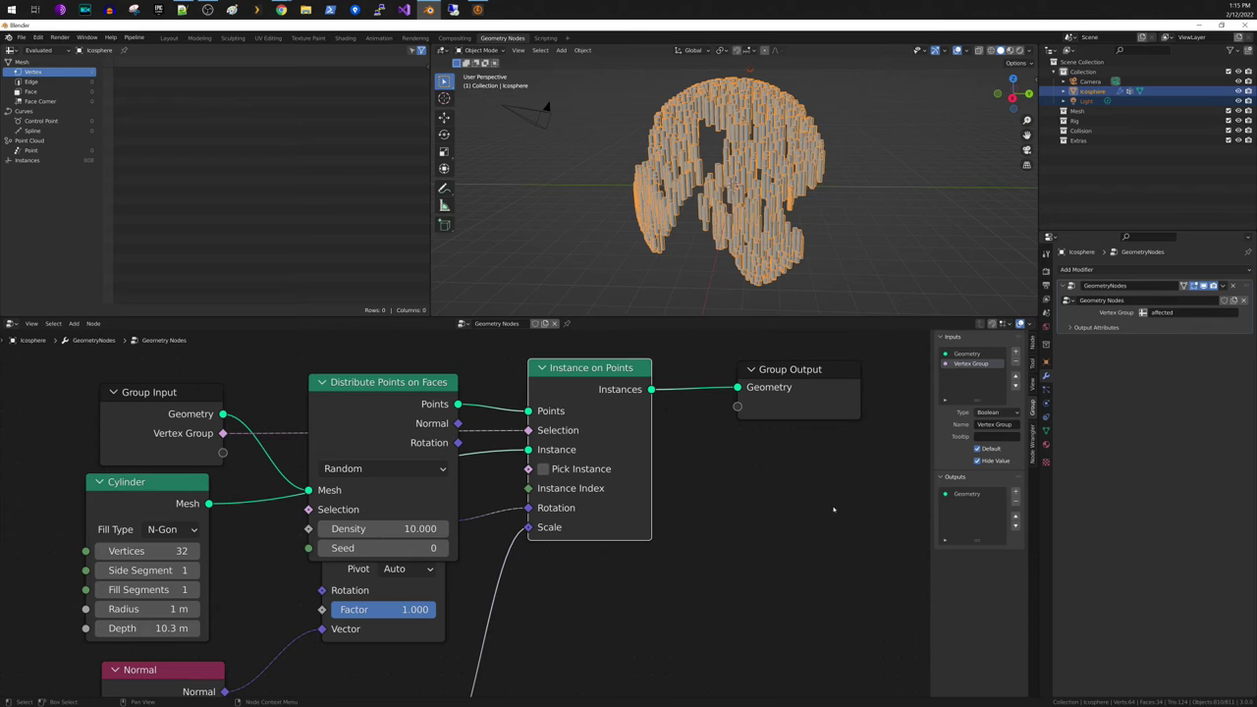
key(x)
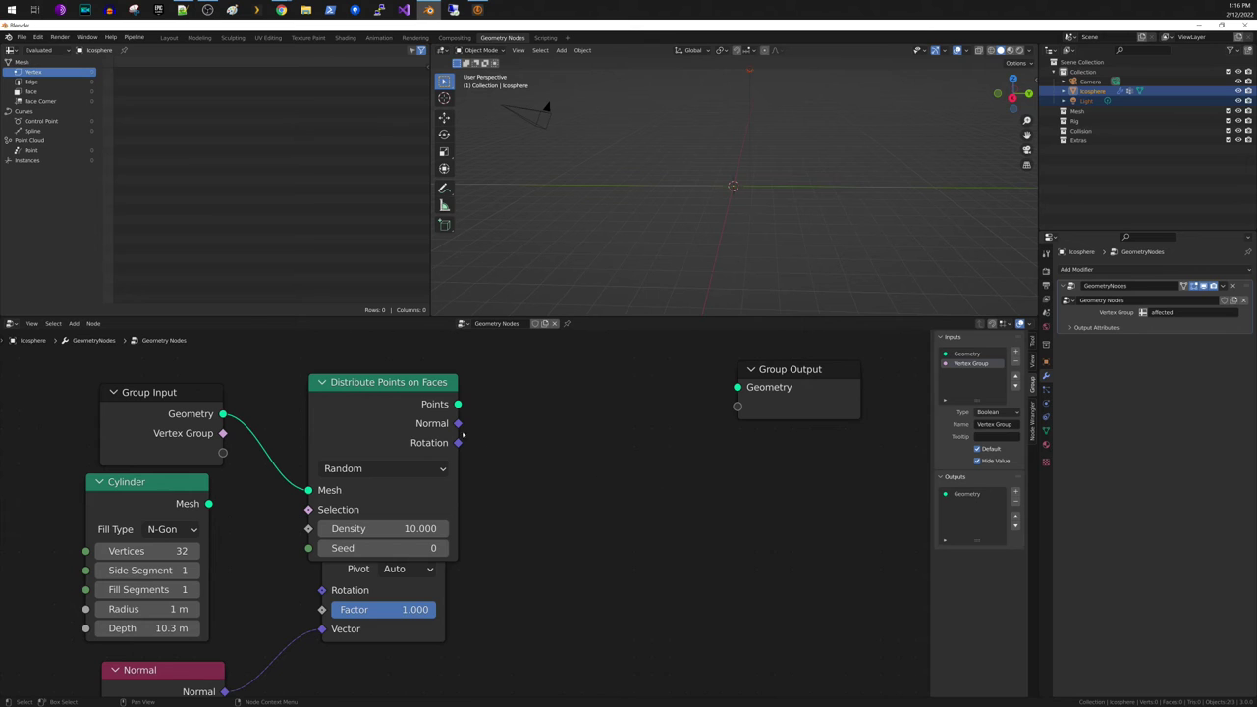
Place Distribute Points on Faces just right of Group Input and move Align Euler to Vector further down and right, clear of it.
drag(416, 413, 513, 400)
middle_drag(438, 460, 446, 502)
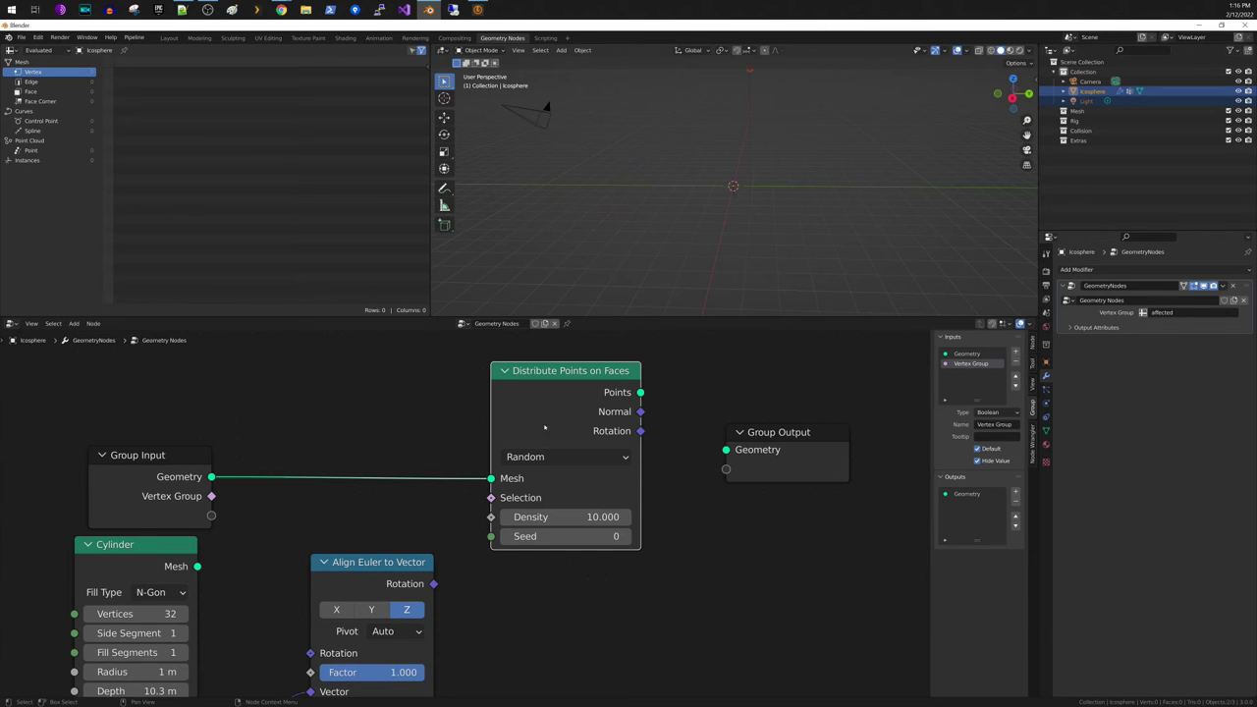
middle_drag(409, 506, 468, 421)
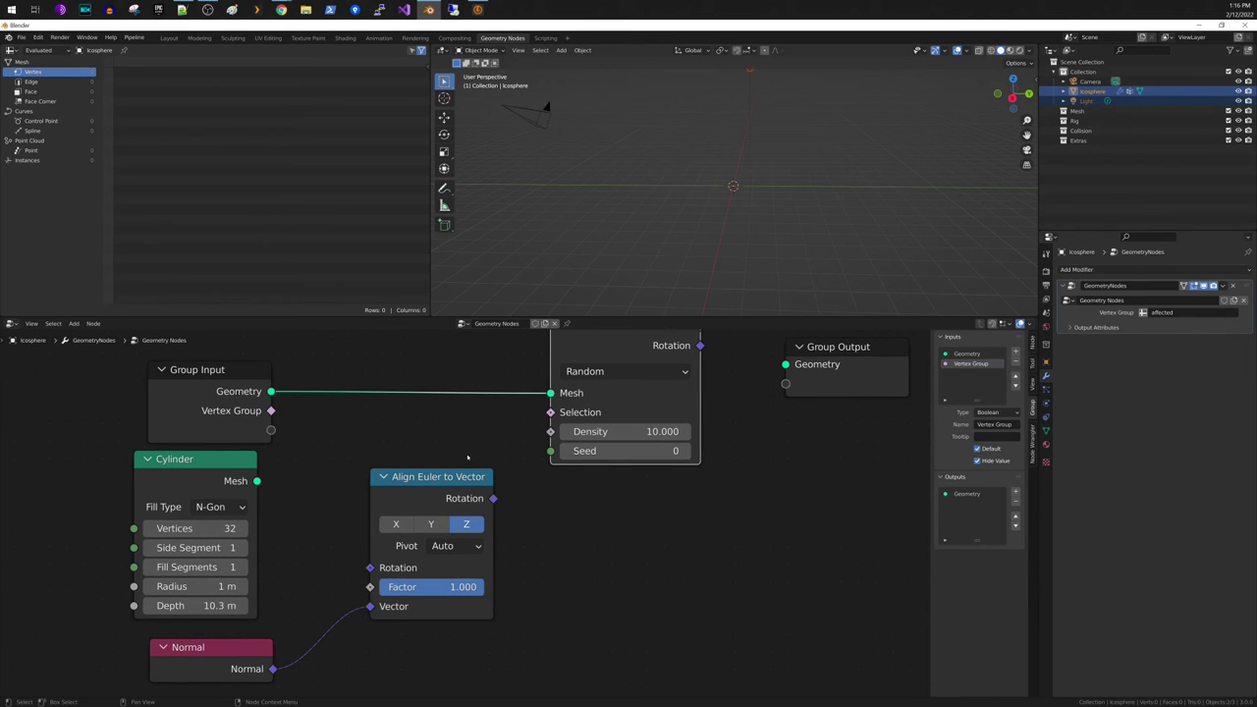
middle_drag(467, 457, 438, 509)
drag(568, 393, 332, 391)
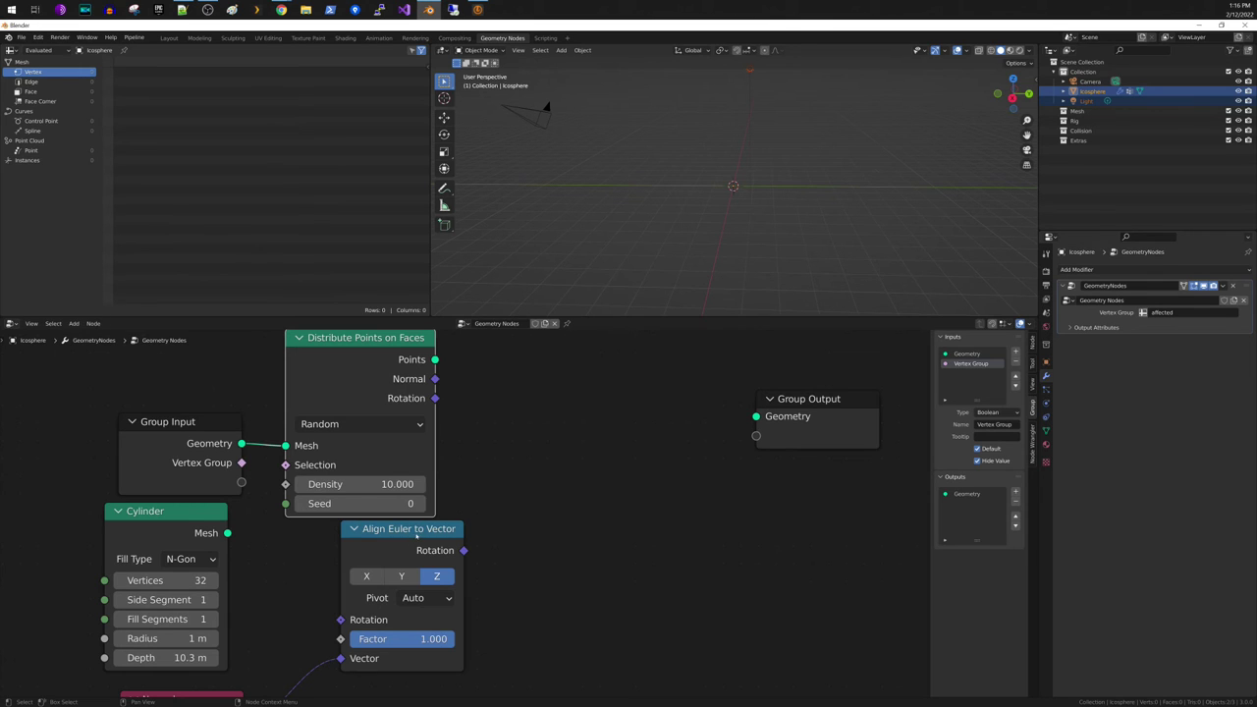
drag(427, 537, 499, 604)
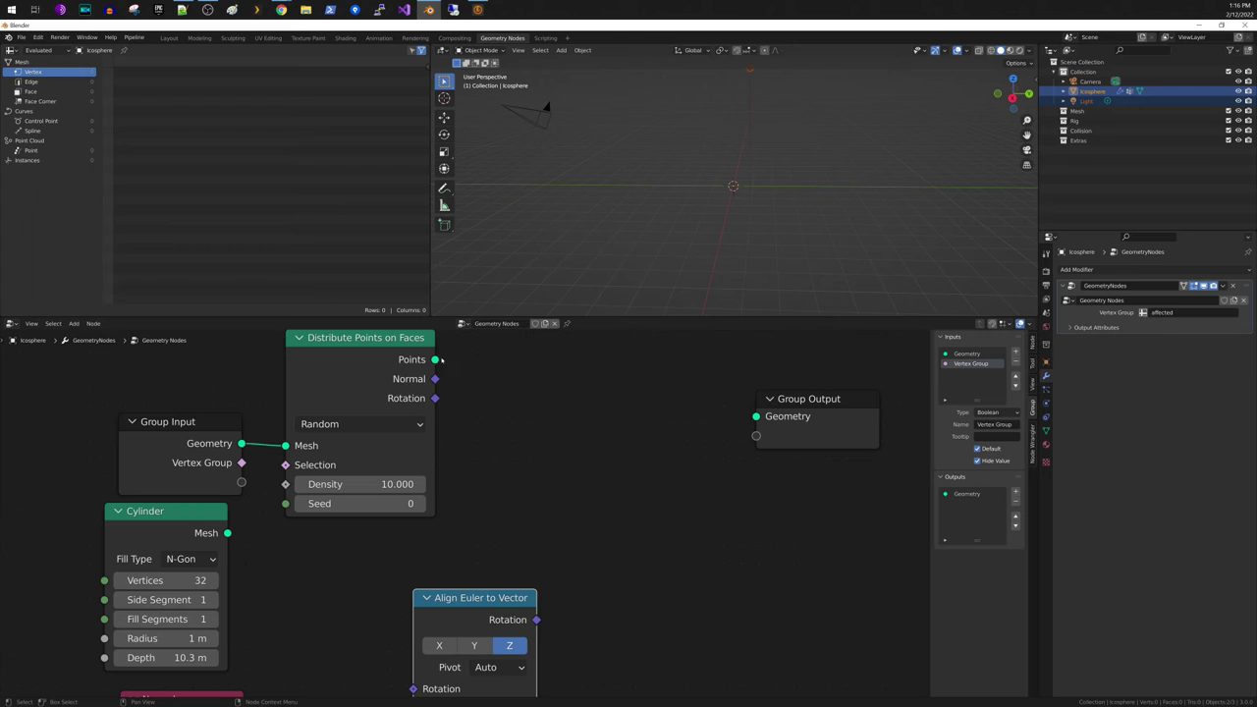
Add a new Instance on Points node between Distribute Points on Faces and Group Output.
click(427, 384)
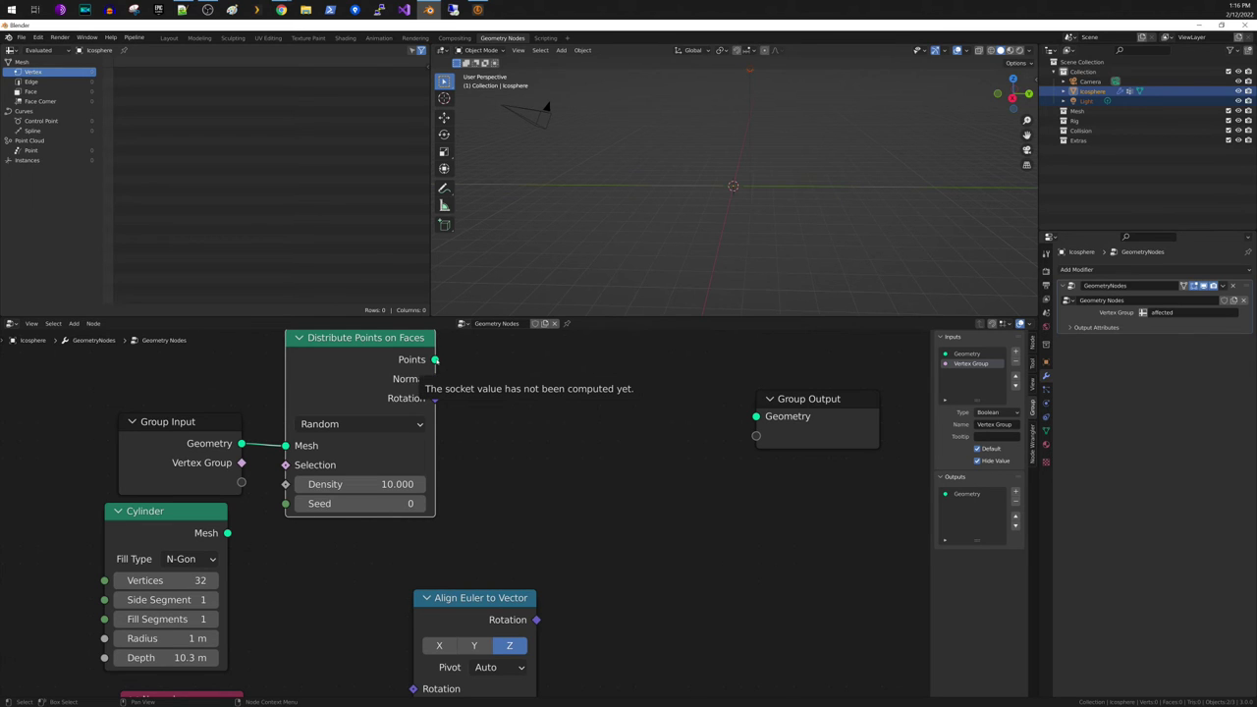
shift+scroll(56, 316, up, 4)
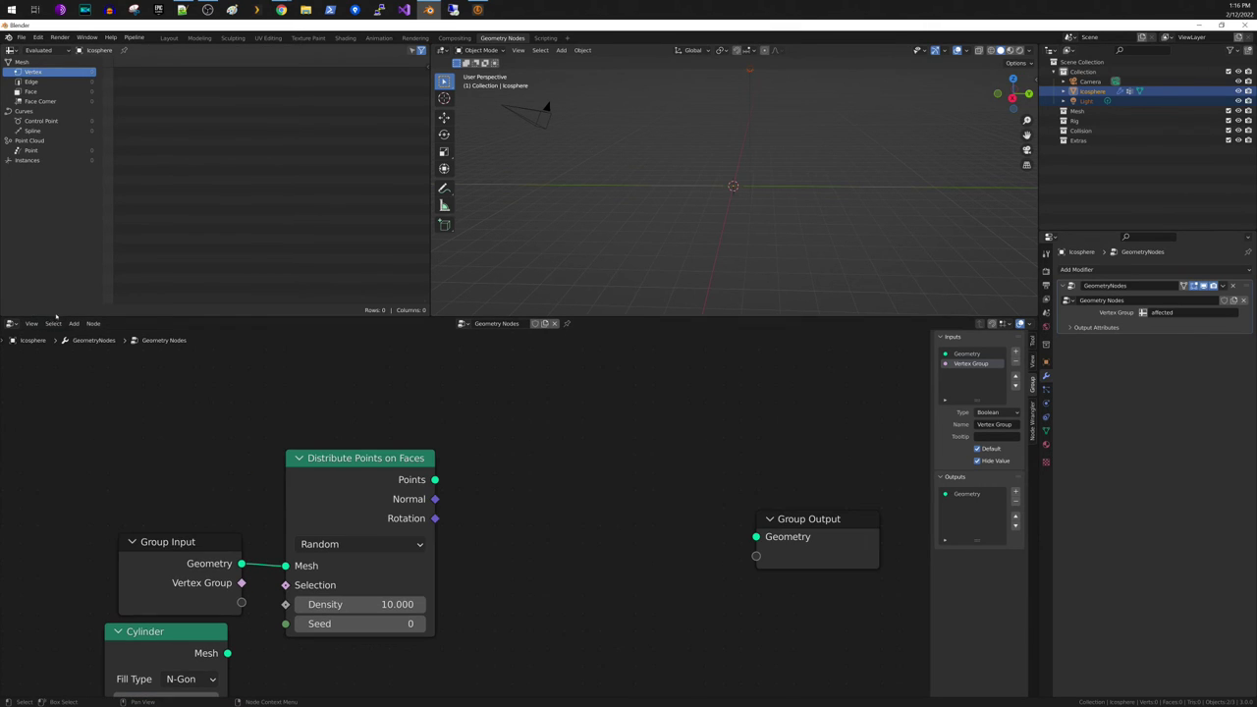
click(74, 323)
mouse_move(112, 413)
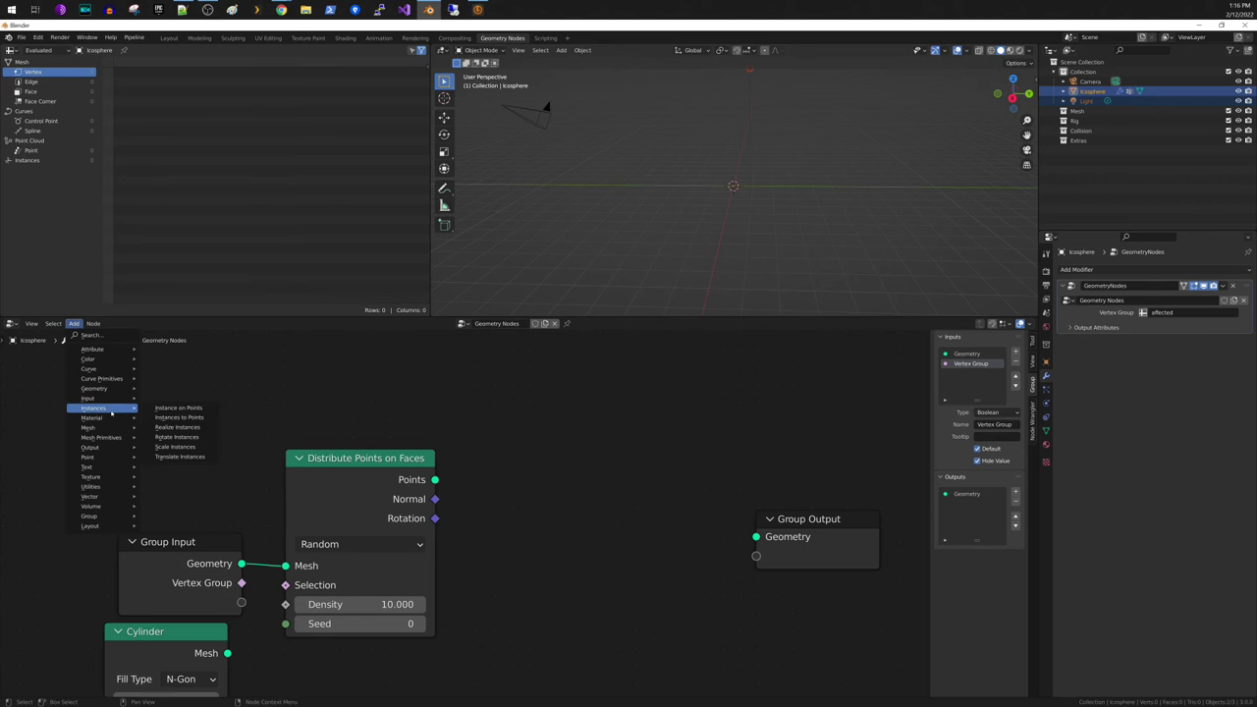
click(179, 407)
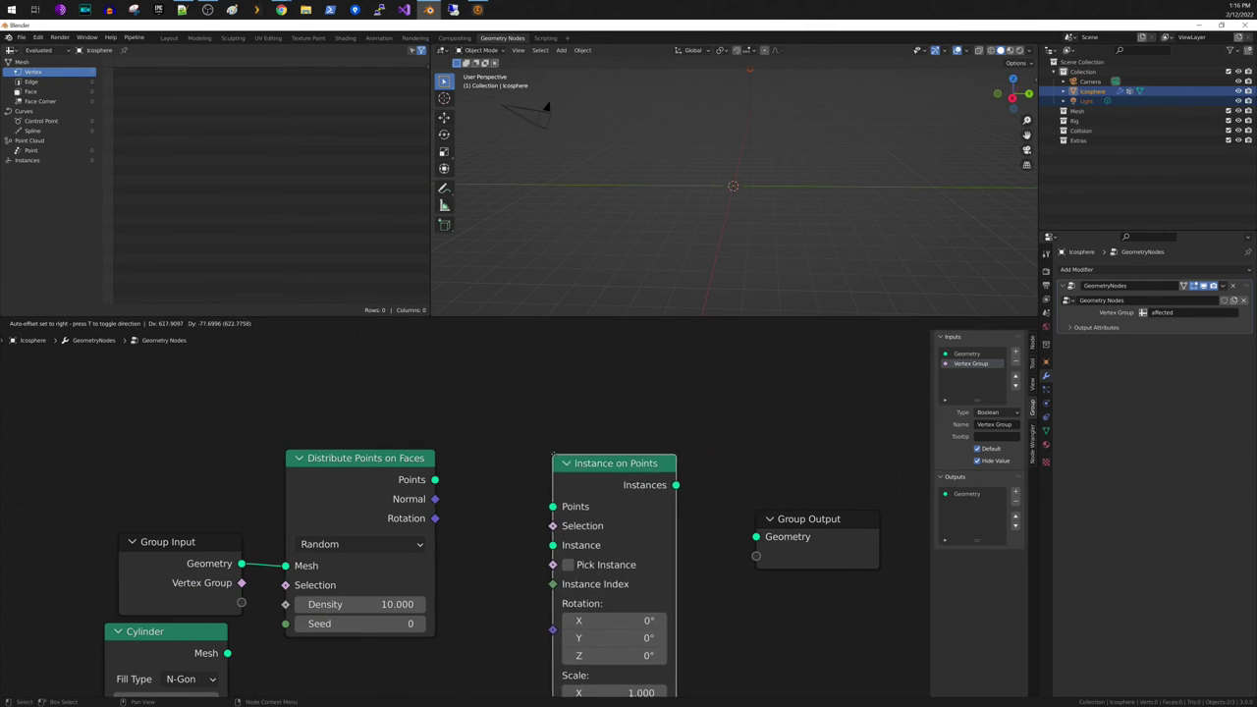
click(534, 364)
middle_drag(500, 458, 443, 358)
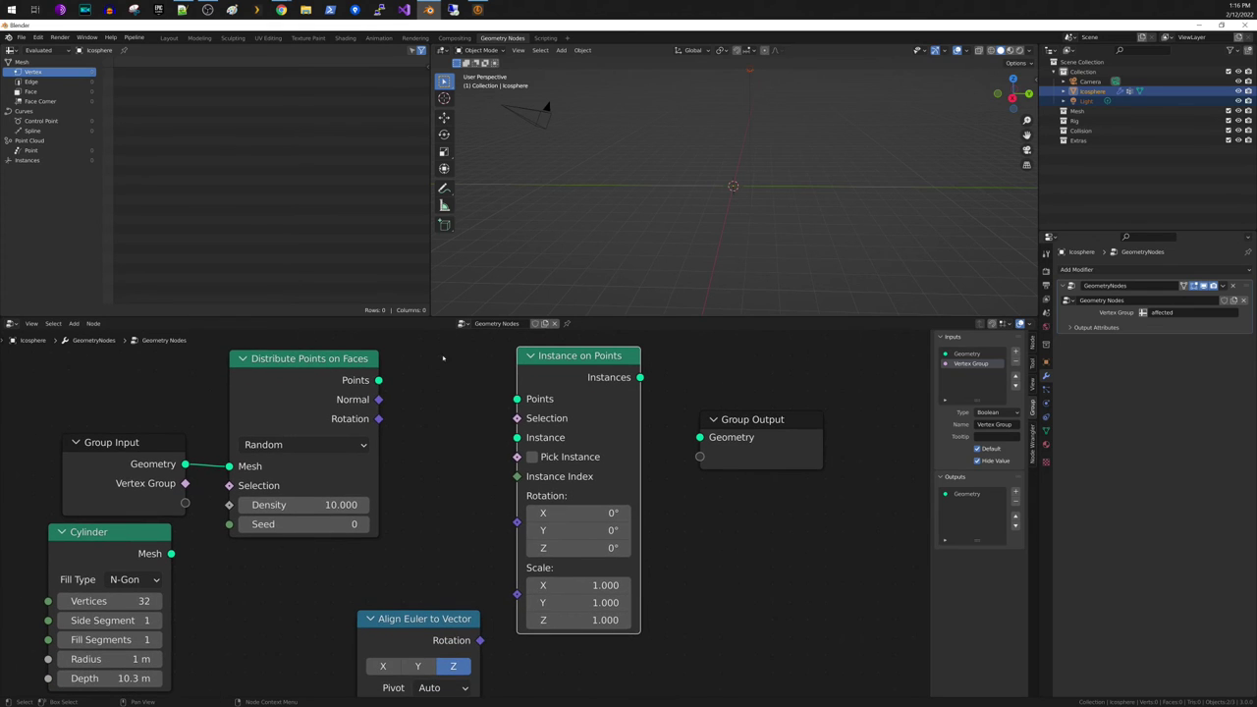
Wire Instance on Points with the distributed Points and the Cylinder's Mesh as Instance, and its Instances output to Group Output's Geometry.
drag(373, 392, 515, 401)
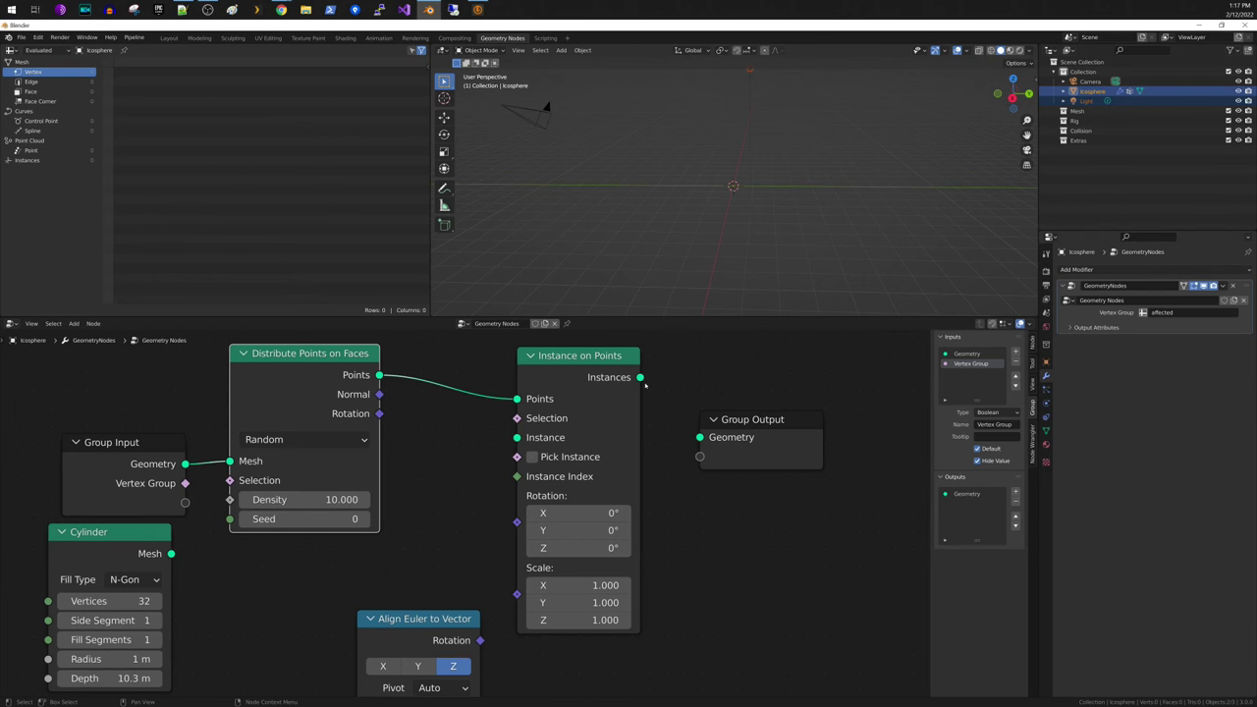
drag(640, 377, 699, 437)
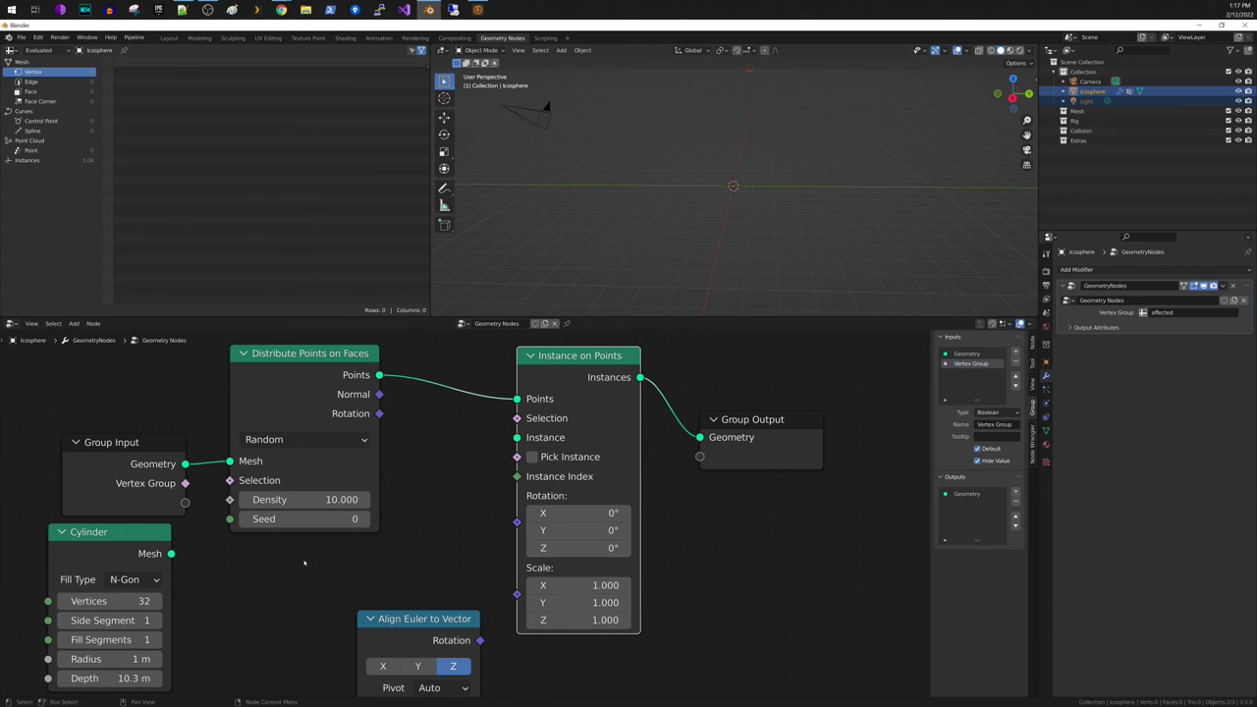
middle_drag(278, 613, 290, 526)
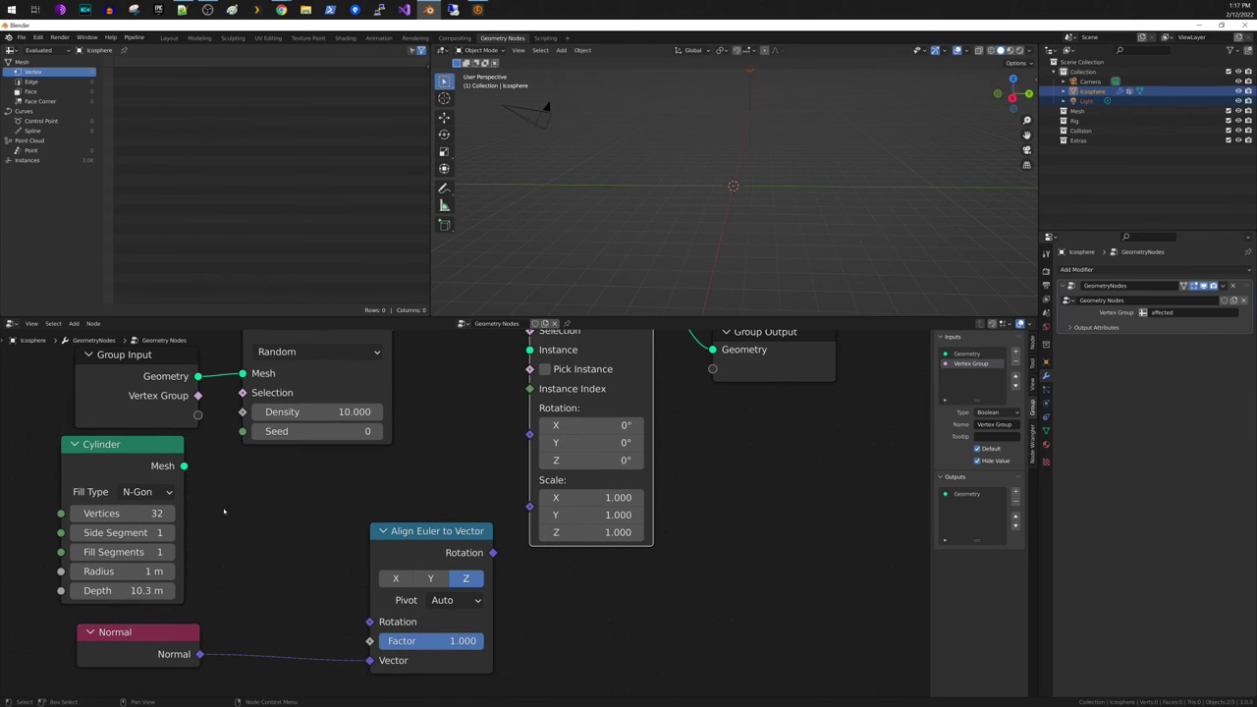
drag(184, 467, 530, 349)
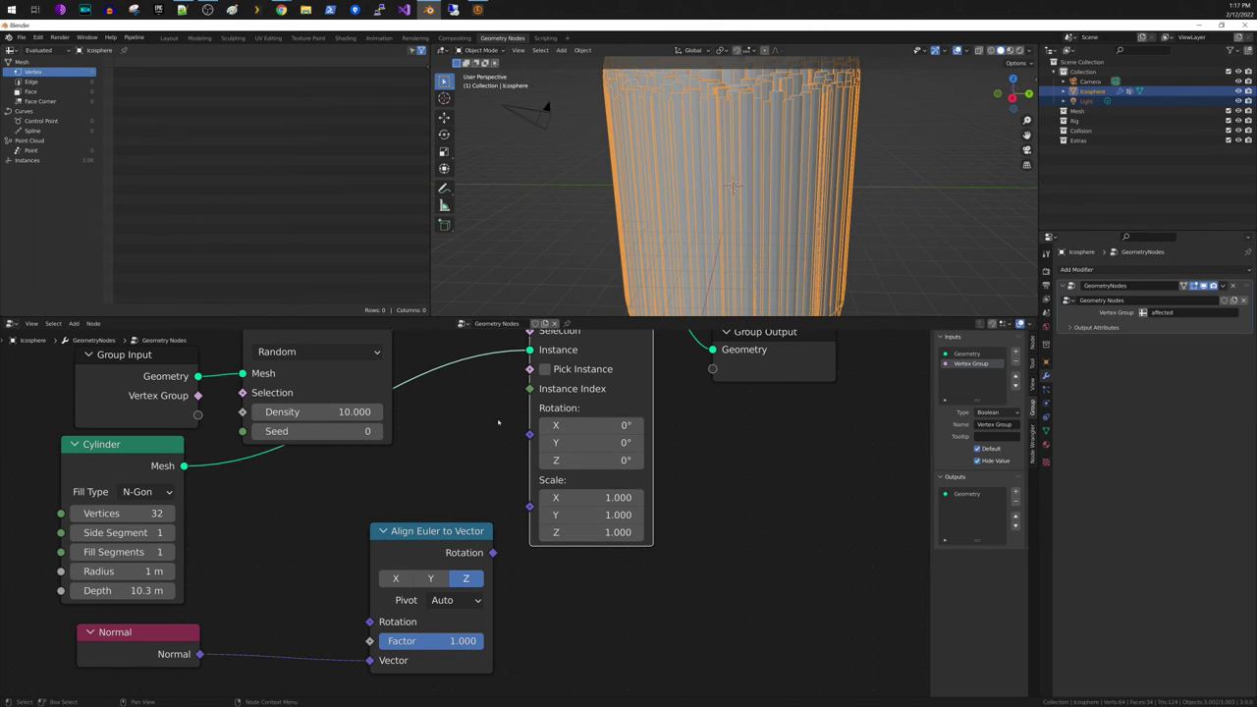
middle_drag(513, 460, 496, 519)
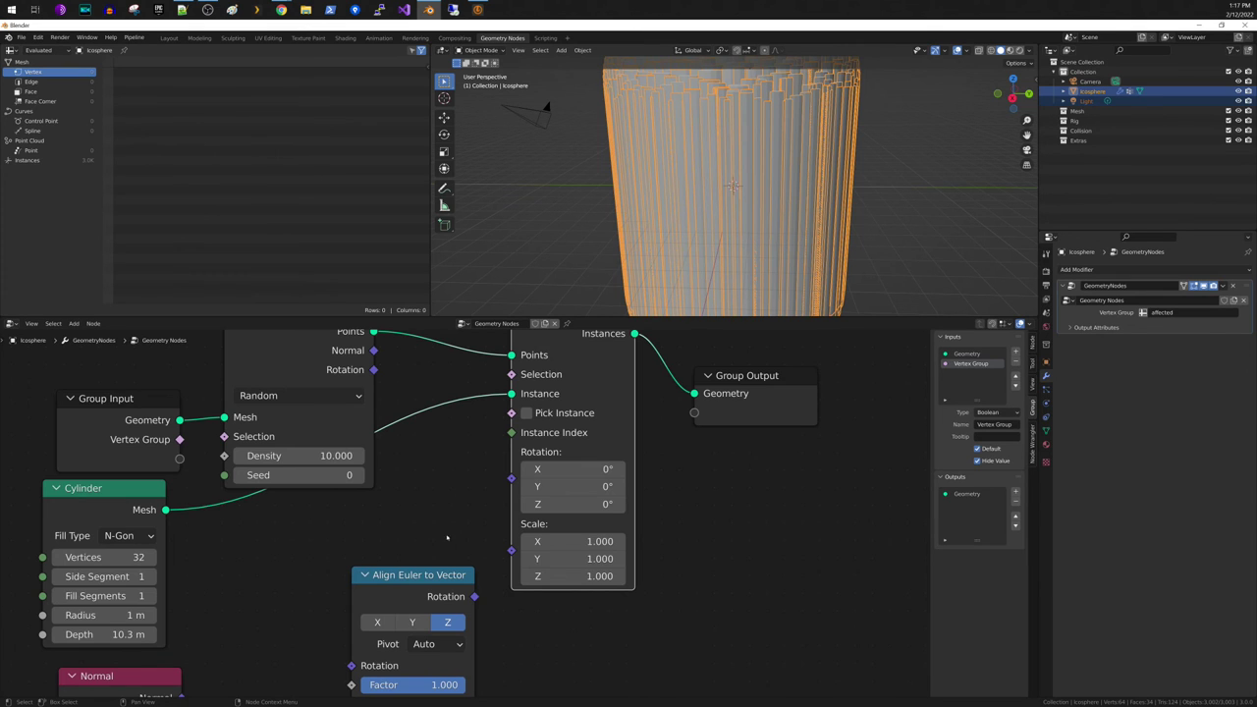
middle_drag(447, 537, 463, 421)
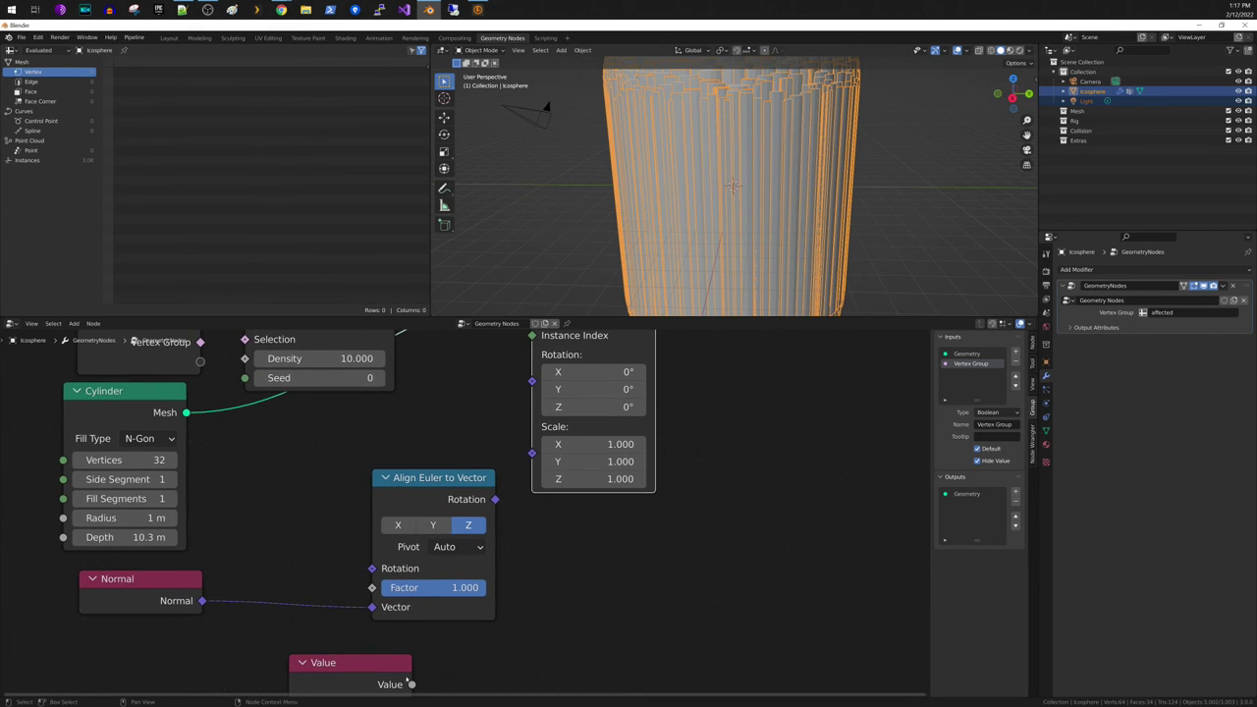
Connect the Value node to Instance on Points' Scale and move Align Euler to Vector left, beside the Cylinder and Normal nodes.
drag(412, 685, 531, 452)
drag(425, 478, 332, 473)
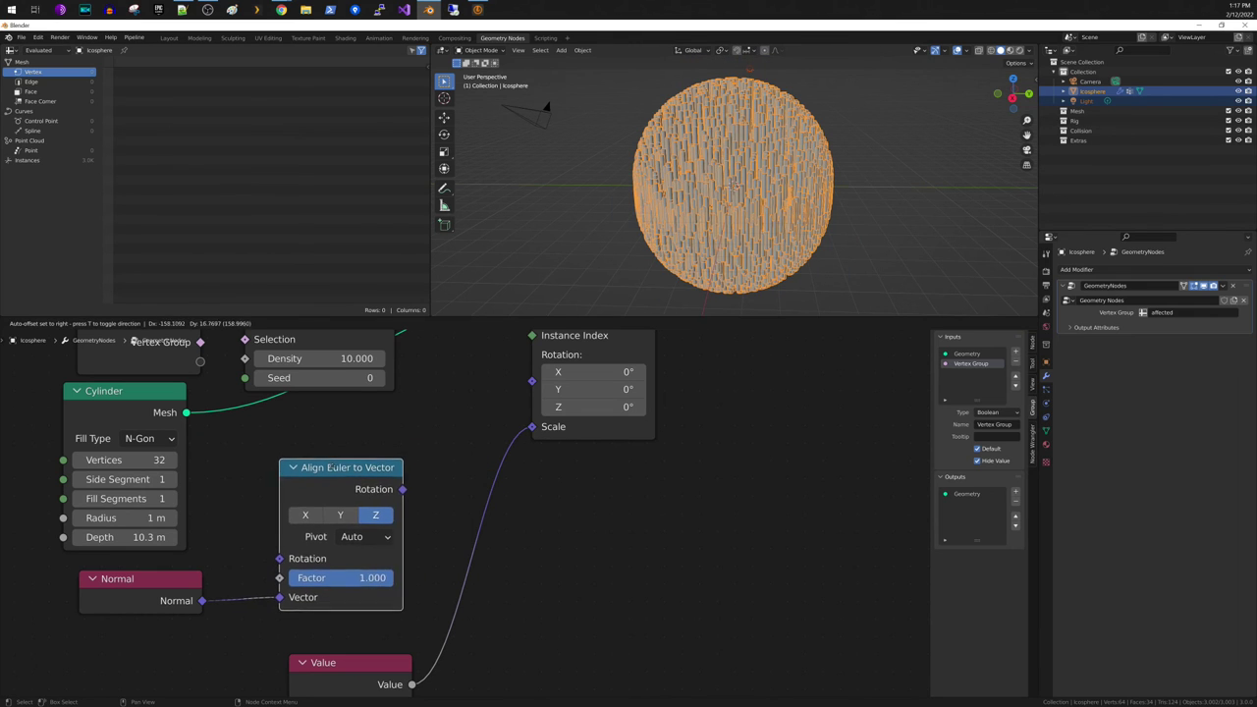
Connect Group Input's Vertex Group to Instance on Points' Selection, and Align Euler to Vector's output to its Rotation.
shift+scroll(453, 430, up, 4)
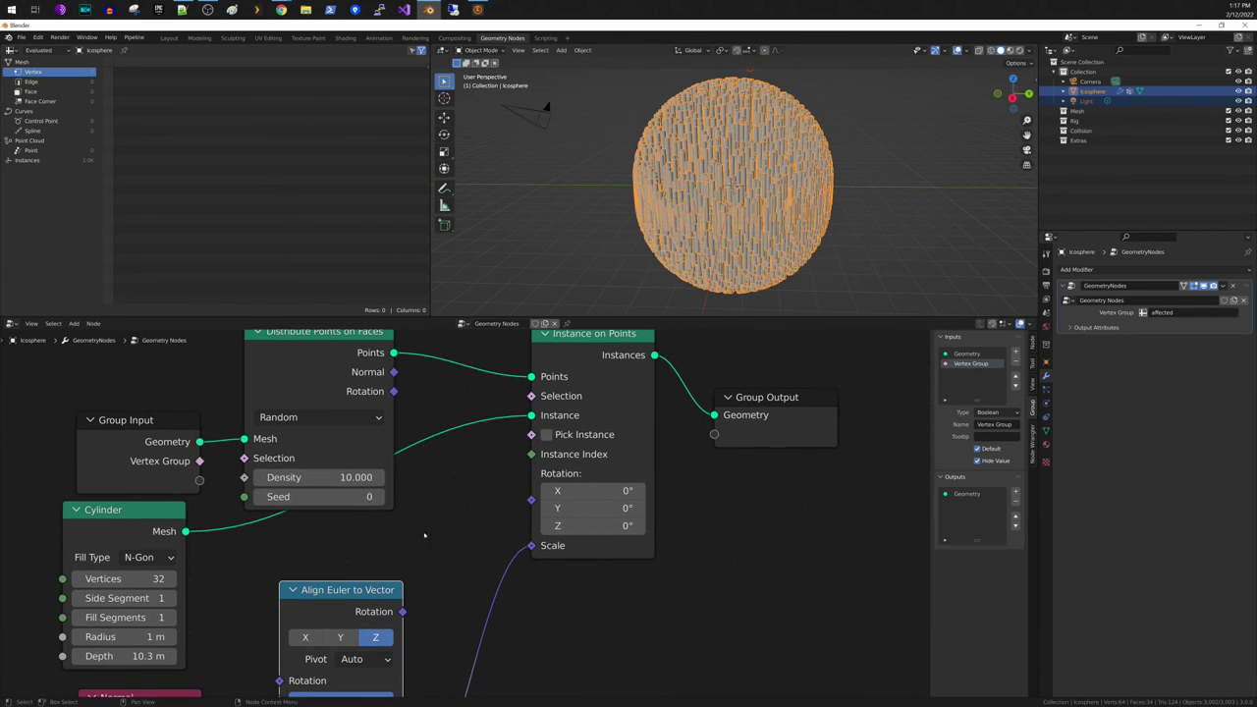
drag(200, 461, 532, 396)
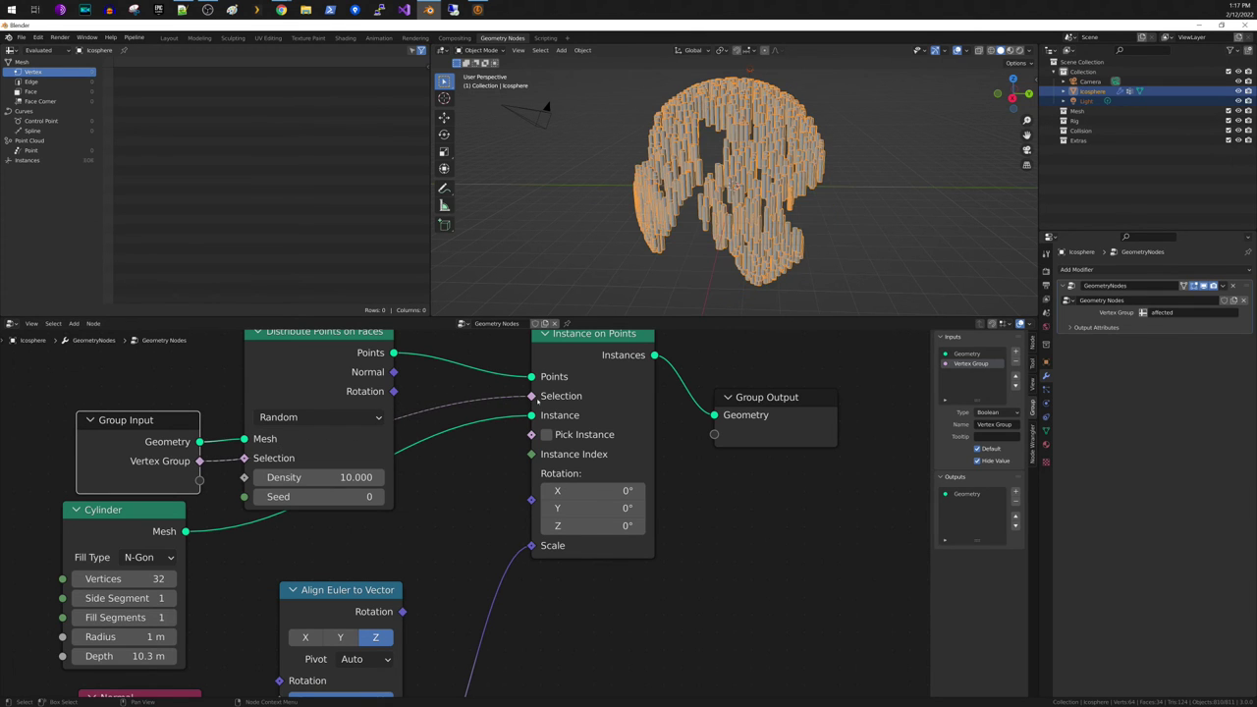
middle_drag(661, 239, 609, 226)
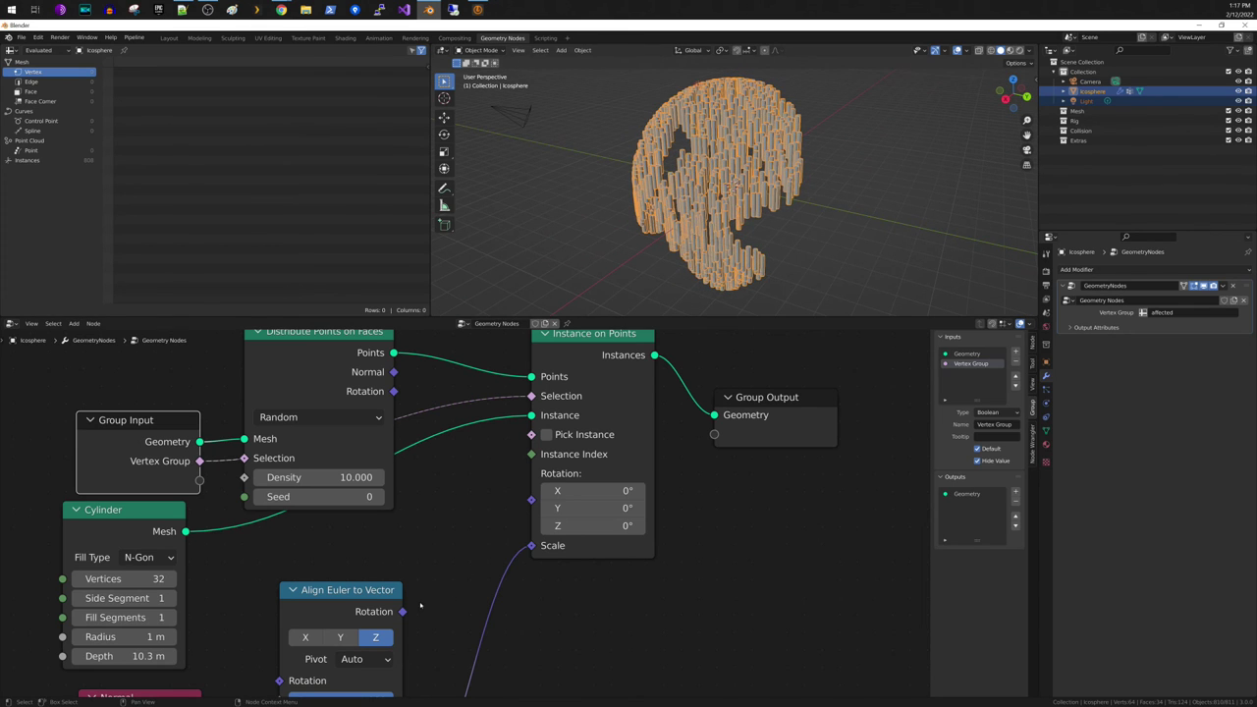
drag(402, 611, 530, 500)
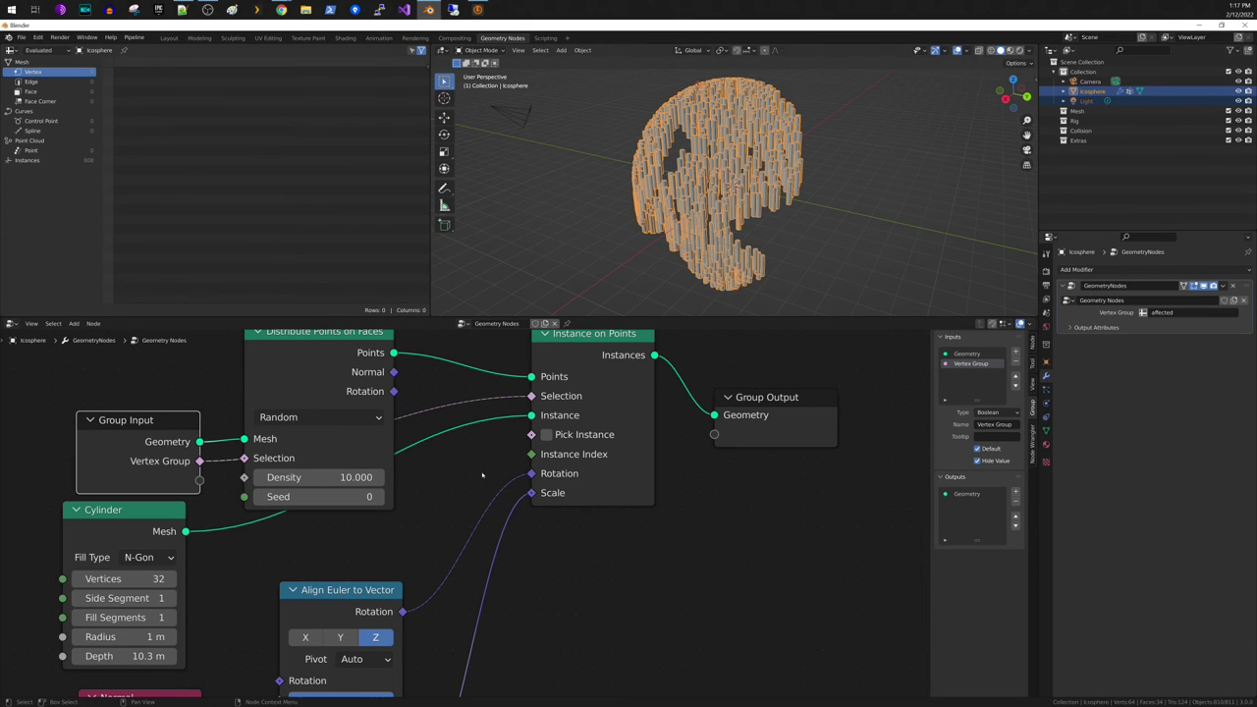
Connect Distribute Points on Faces' Normal output to Align Euler to Vector's Vector input and shift that node right, below Instance on Points.
mouse_move(501, 532)
middle_down()
mouse_move(538, 487)
mouse_move(576, 400)
mouse_move(506, 531)
middle_up()
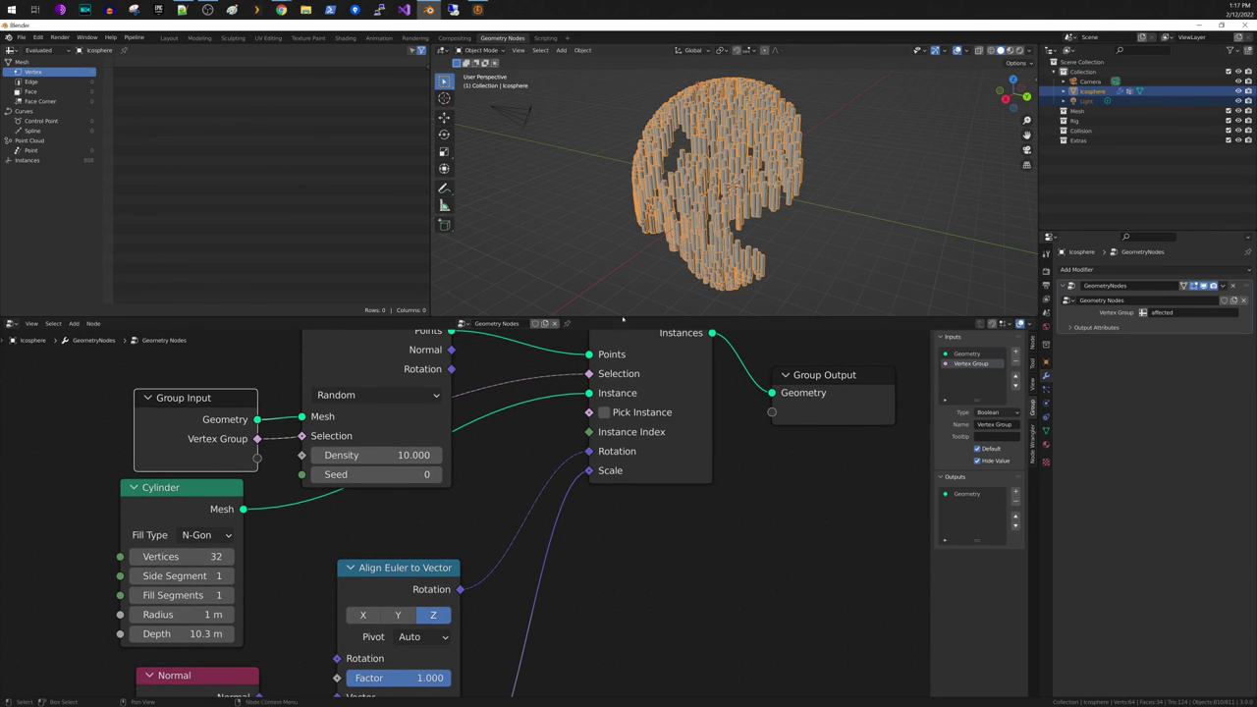
middle_drag(521, 474, 534, 445)
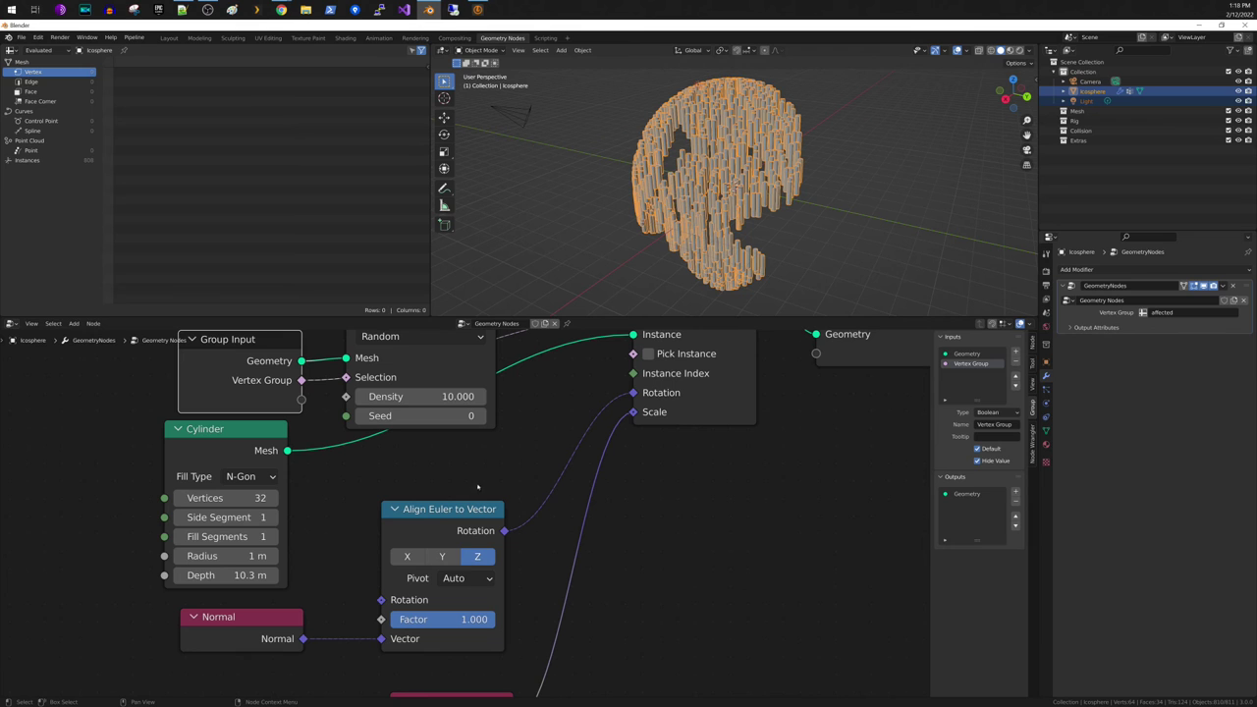
middle_drag(488, 449, 446, 557)
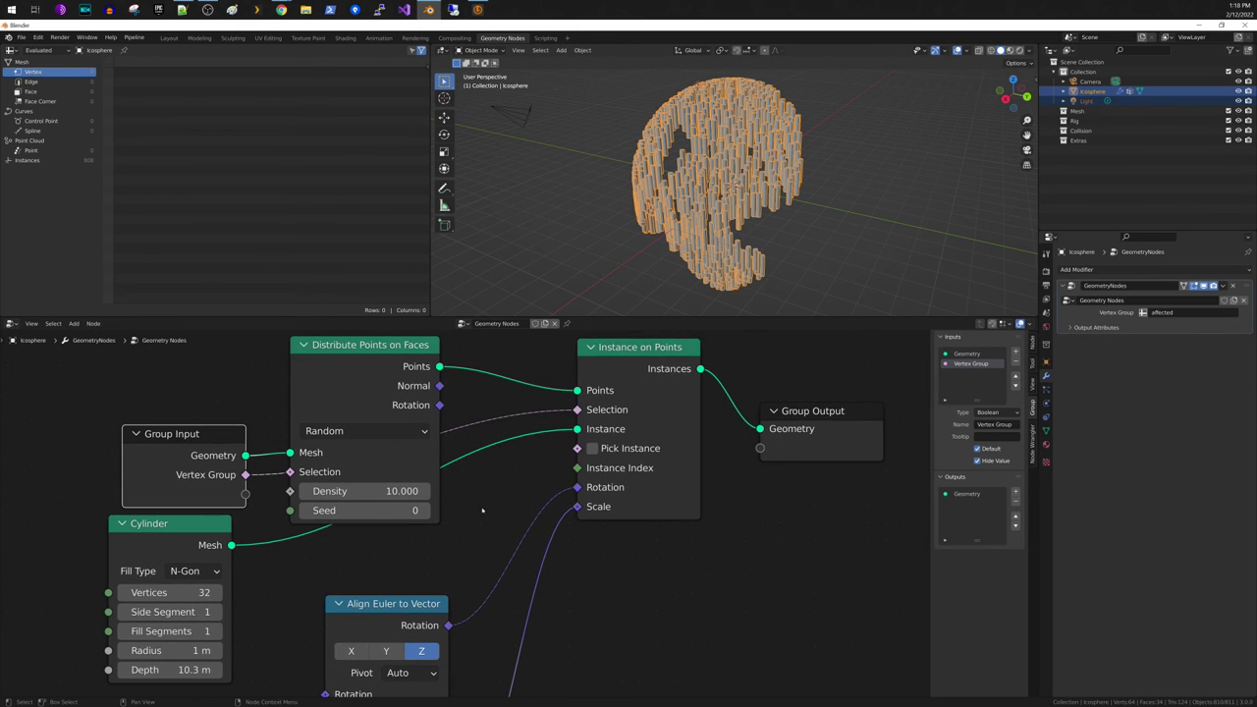
middle_drag(482, 510, 544, 413)
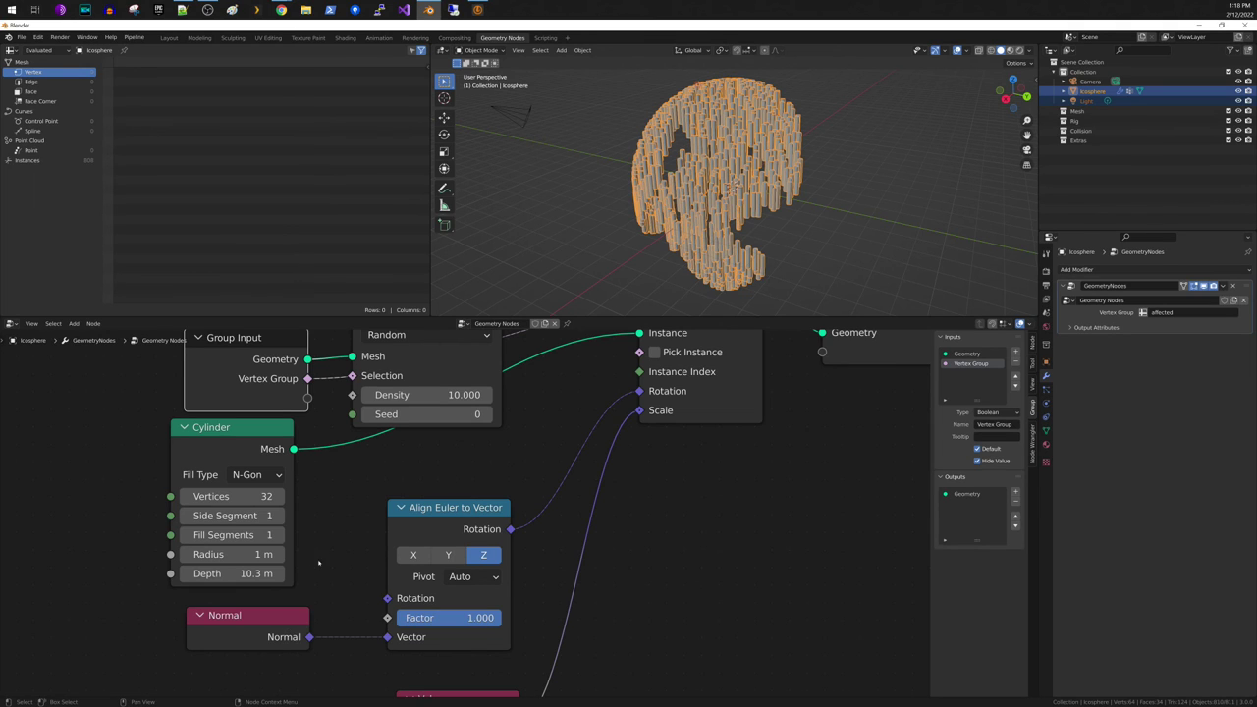
middle_drag(524, 462, 431, 562)
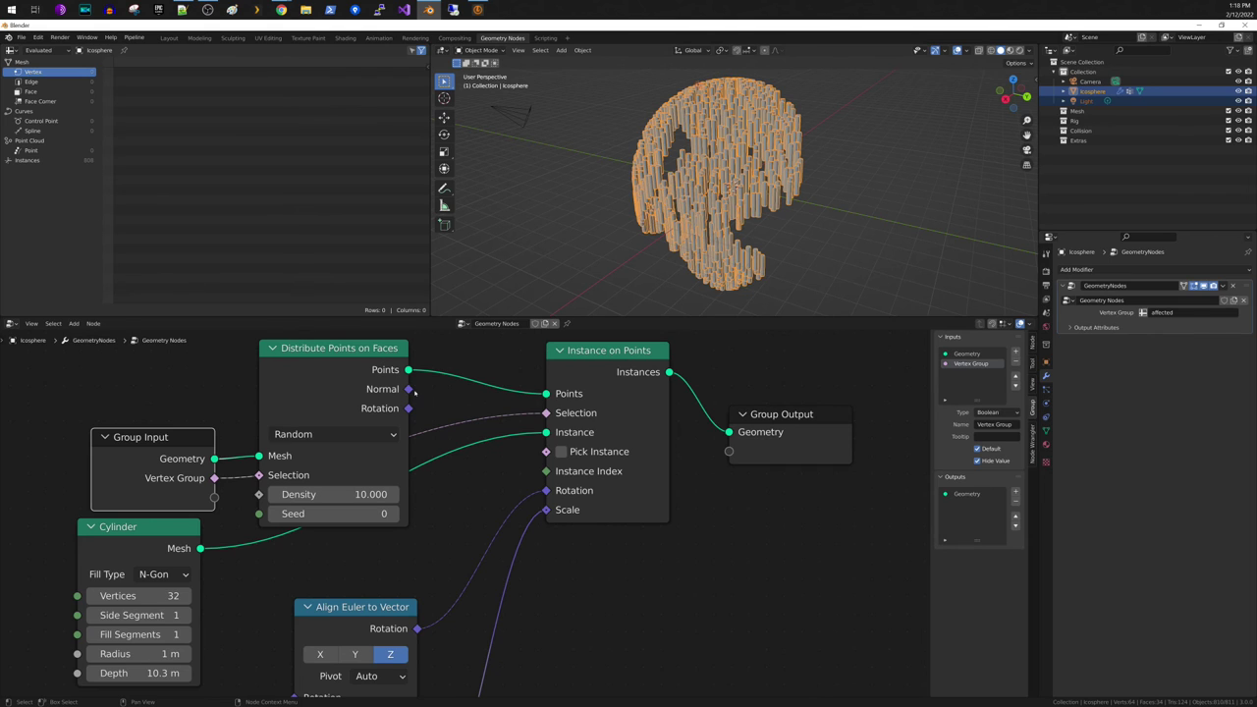
drag(410, 389, 436, 401)
drag(438, 454, 461, 536)
middle_drag(415, 441, 353, 561)
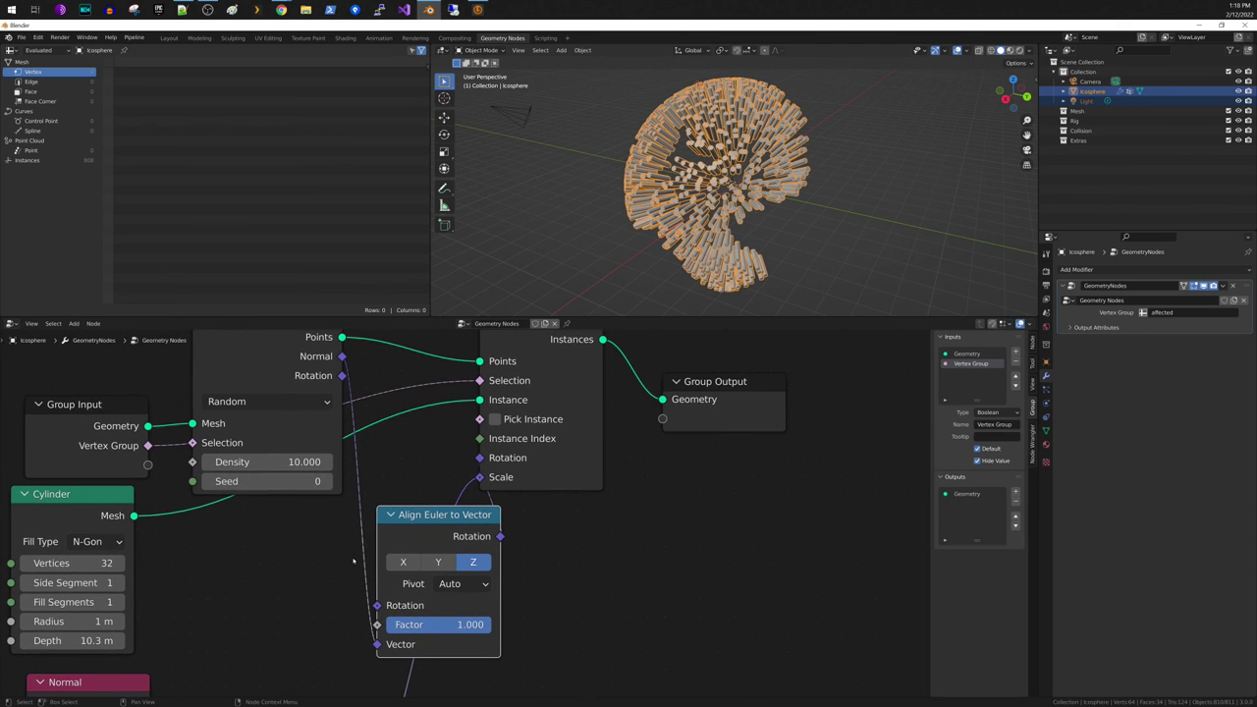
Move Instance on Points and Group Output further right and place Align Euler to Vector in the gap after Distribute Points on Faces.
click(567, 380)
drag(717, 478, 734, 394)
drag(468, 515, 529, 456)
mouse_move(676, 250)
middle_down()
mouse_move(607, 232)
mouse_move(685, 245)
middle_up()
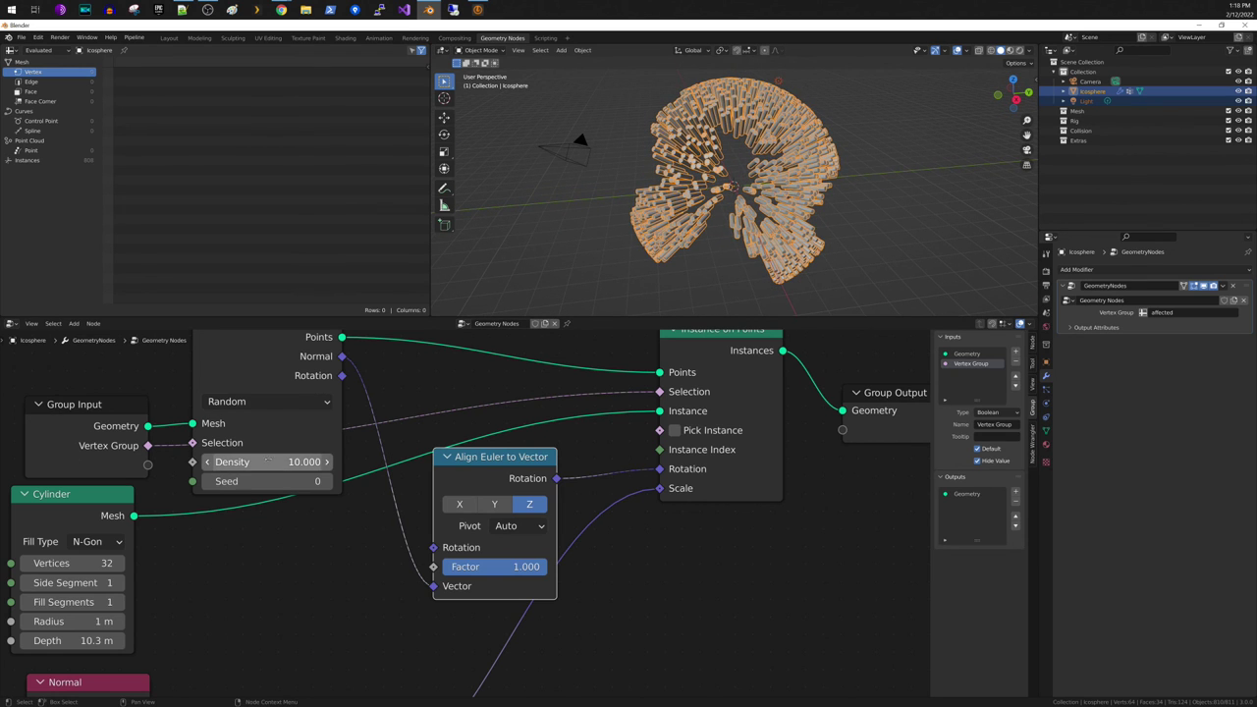
Try the Poisson Disk distribution method on Distribute Points on Faces and switch back to Random.
click(241, 402)
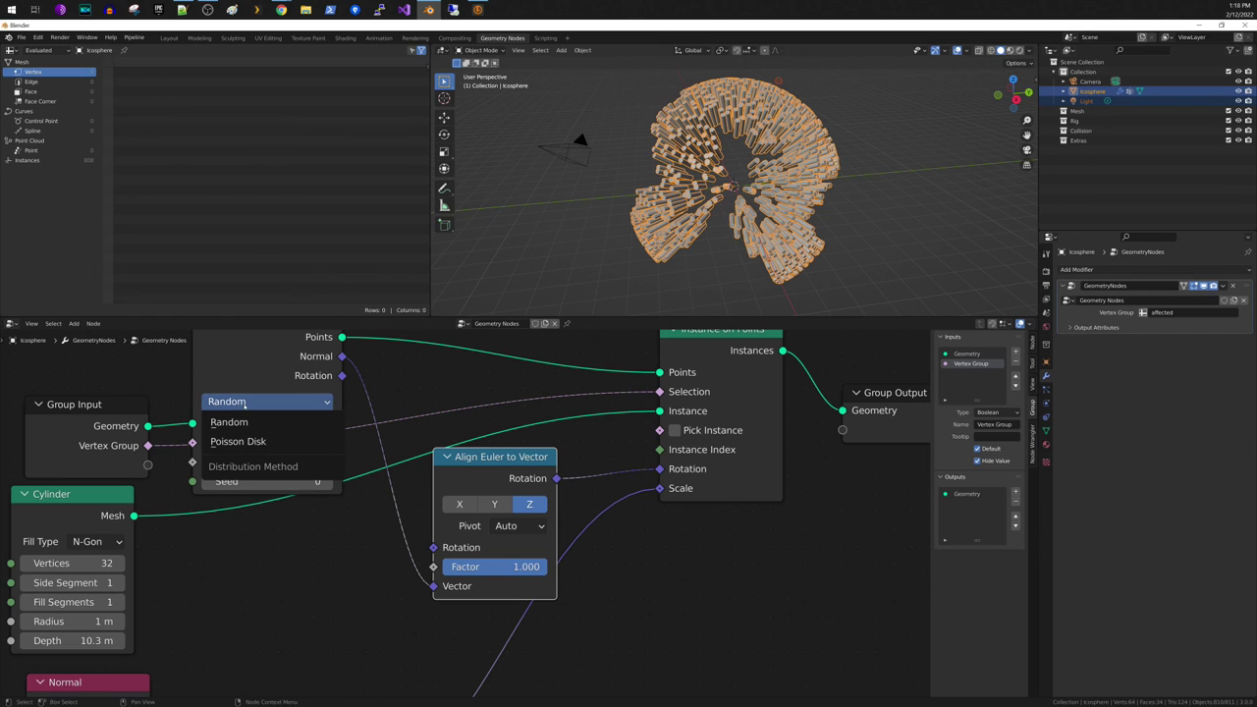
click(240, 440)
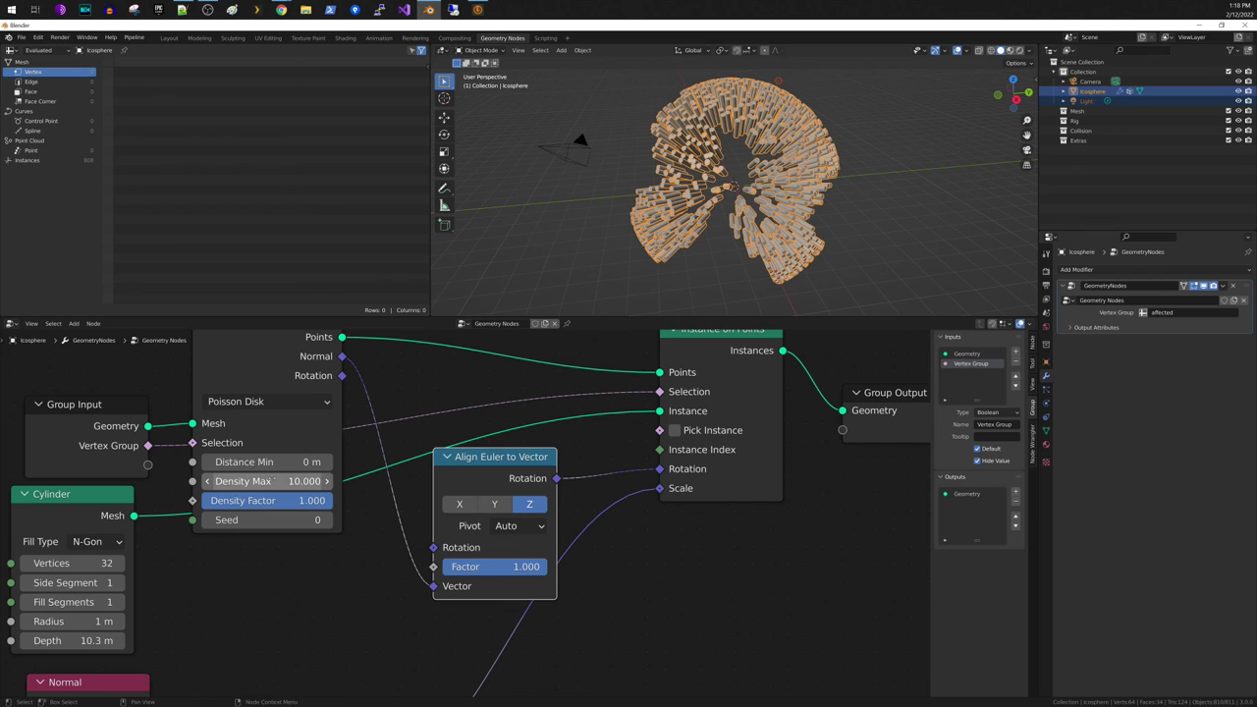
click(265, 402)
click(260, 422)
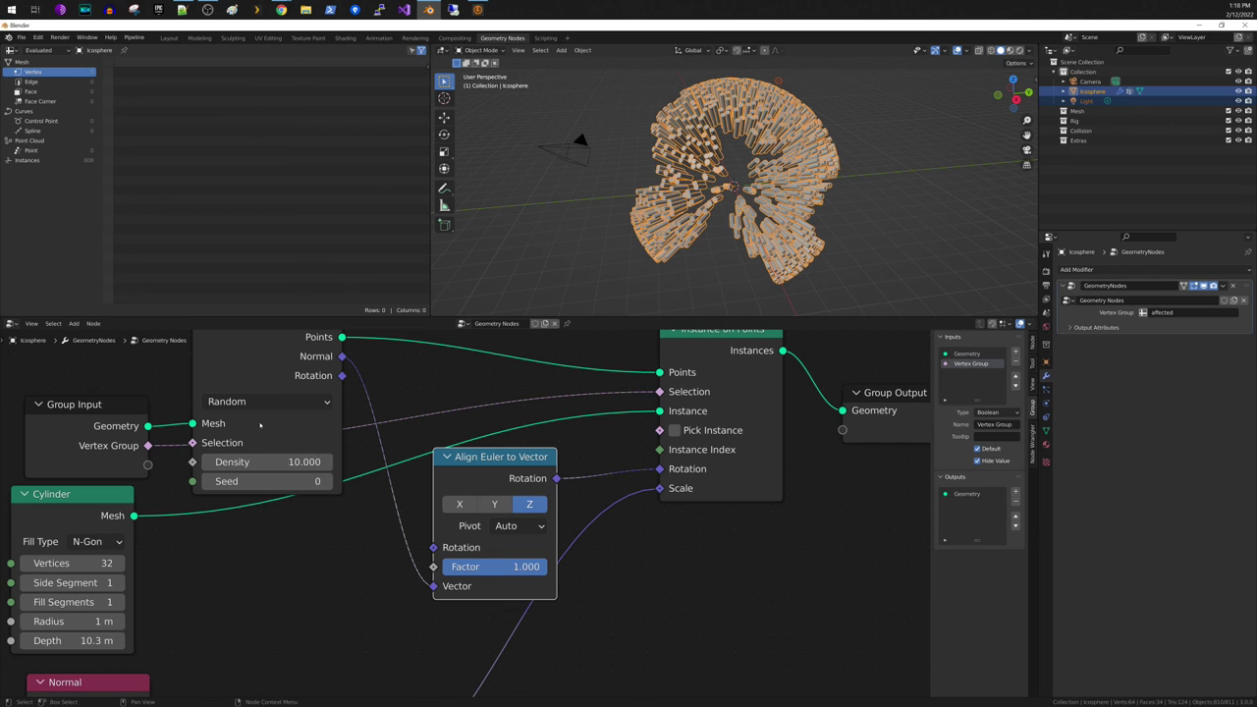
Try a Density of 0.200 on Distribute Points on Faces, and raise it to 15.200 for denser cylinders.
drag(286, 469, 151, 469)
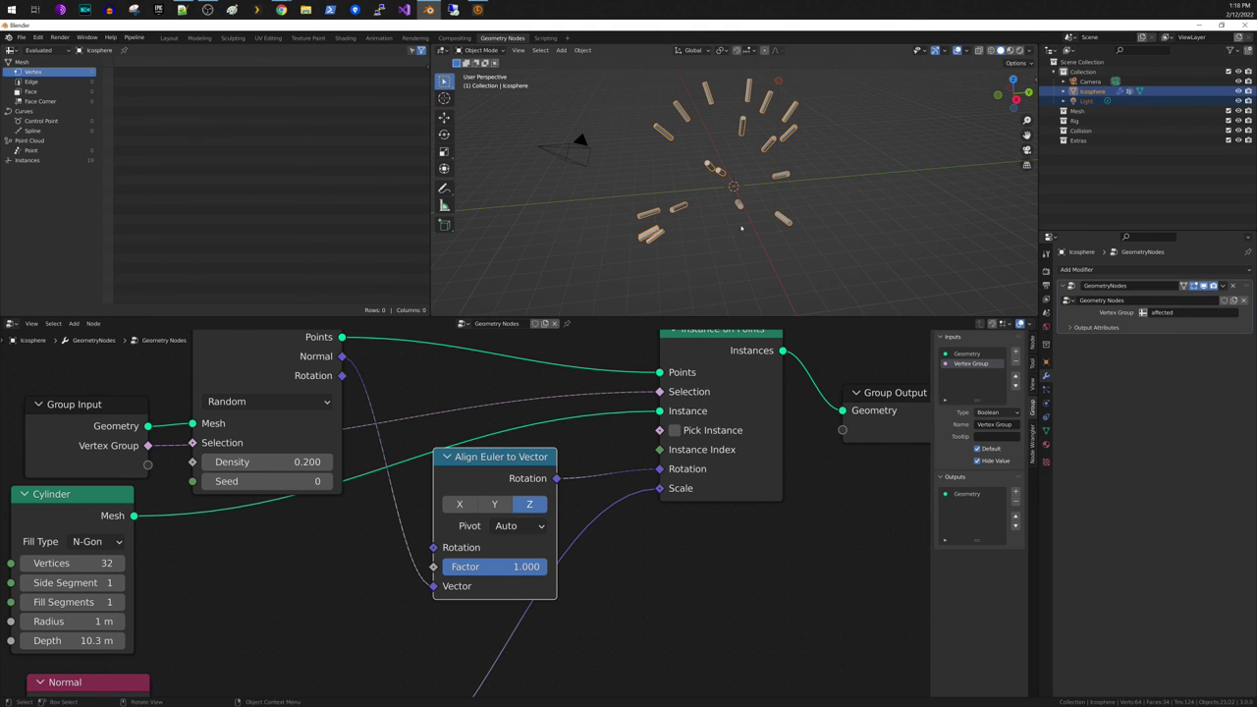
middle_drag(742, 228, 539, 241)
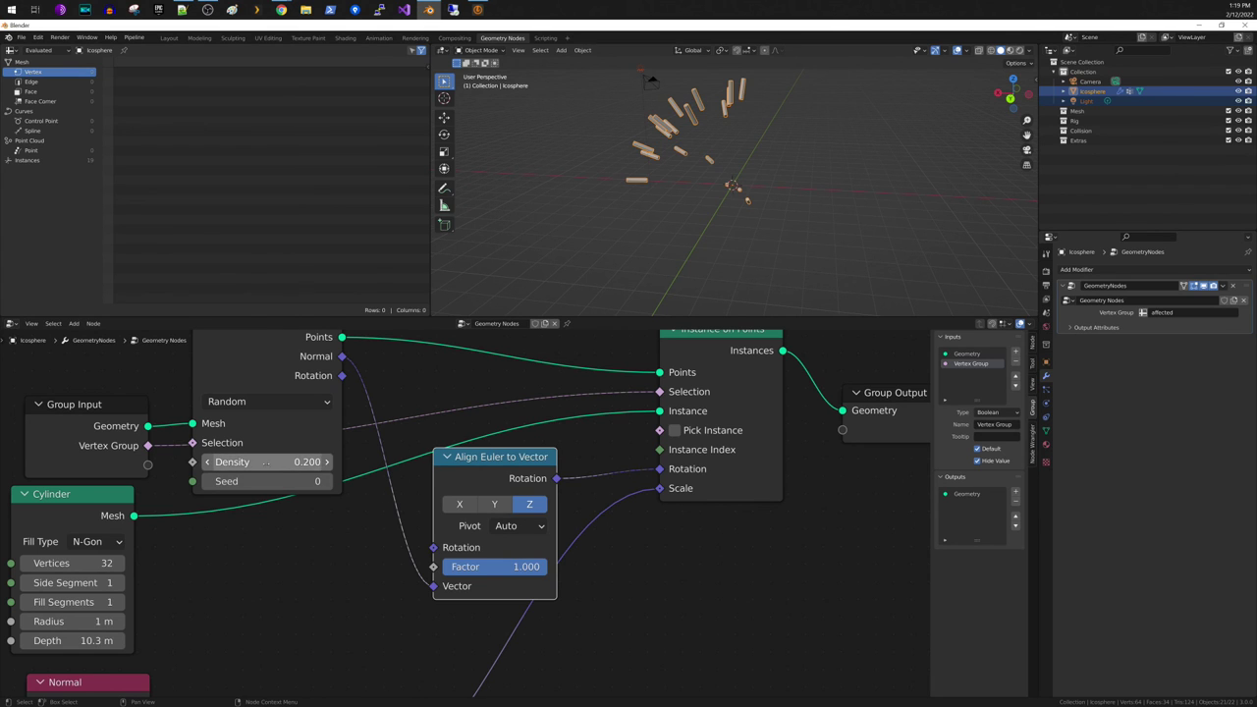
drag(265, 461, 489, 461)
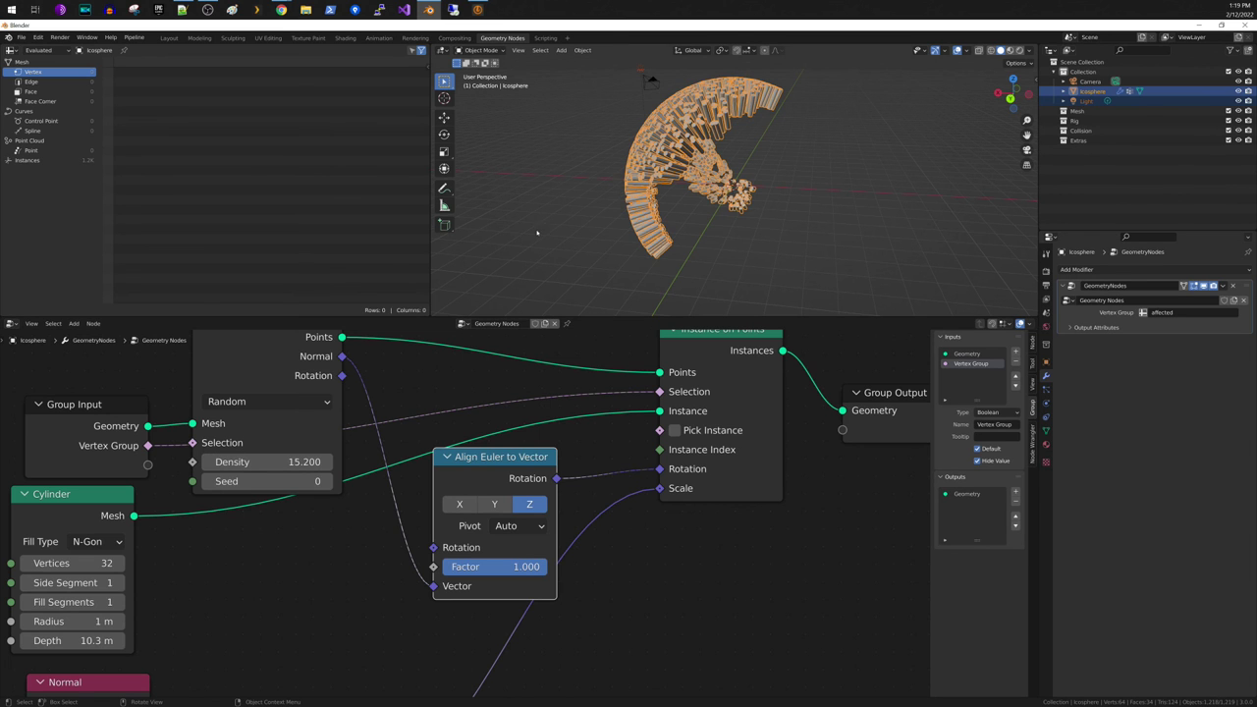
middle_drag(558, 237, 733, 234)
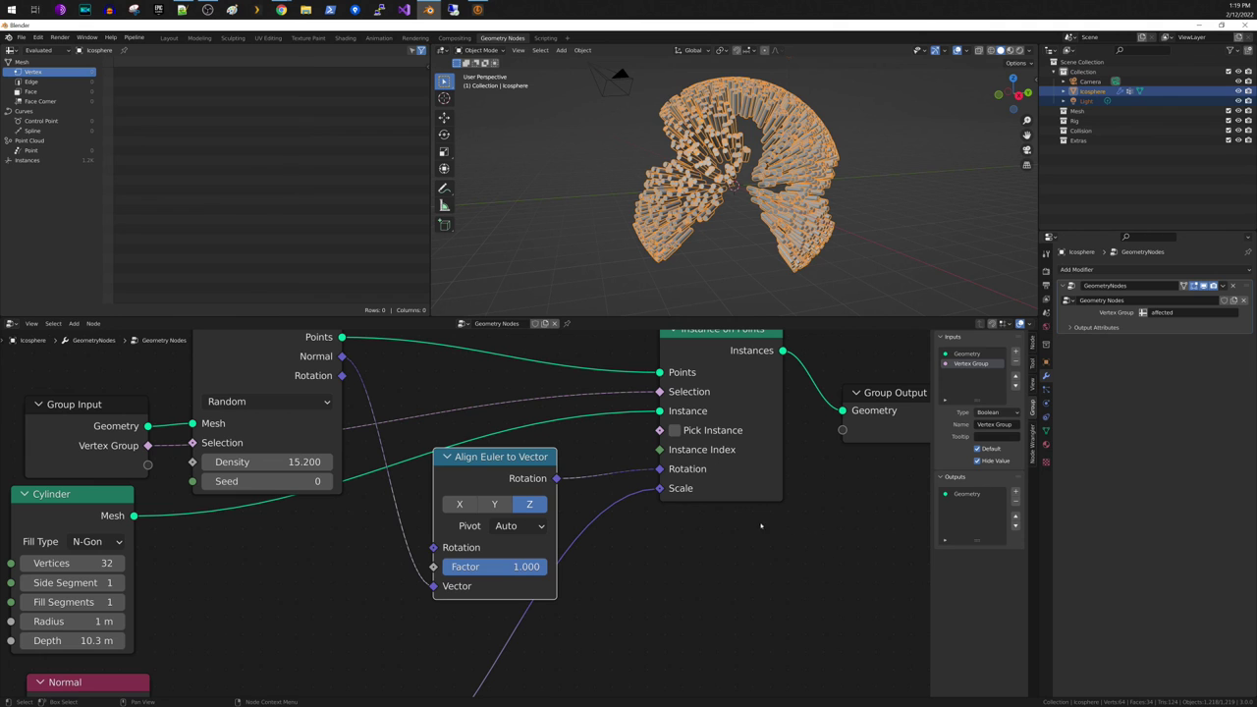
shift+scroll(634, 529, down, 5)
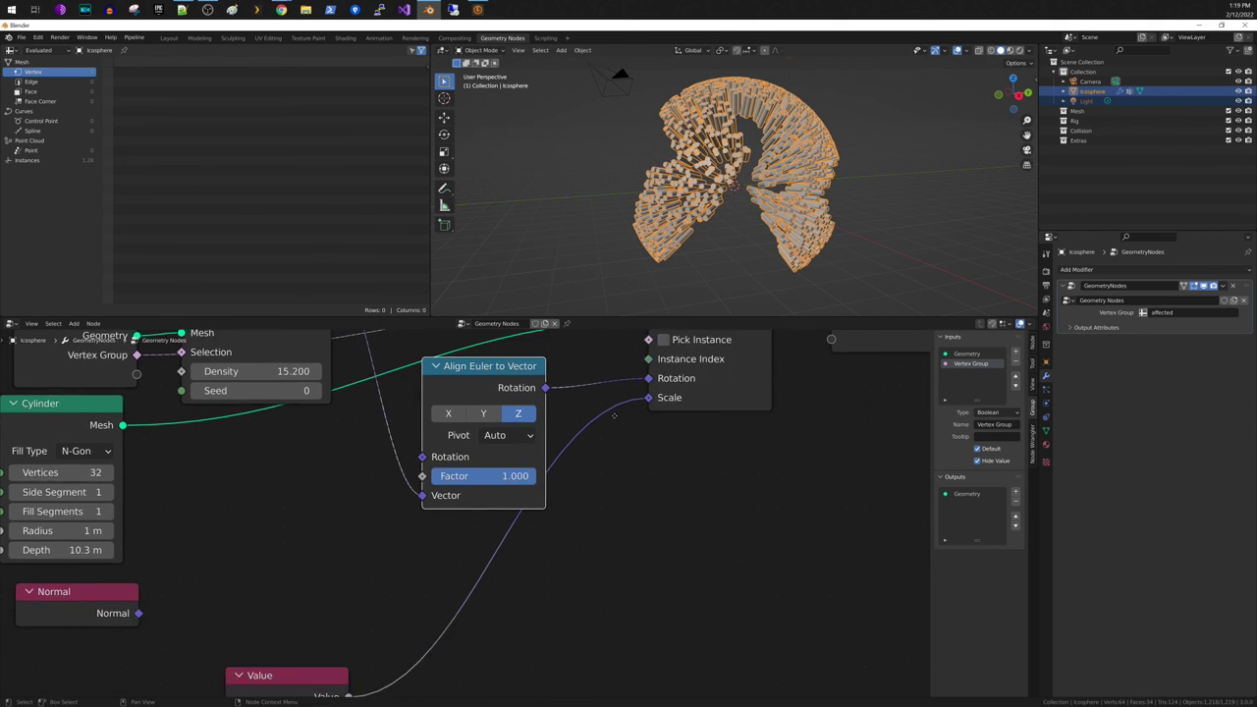
ctrl+scroll(653, 421, left, 3)
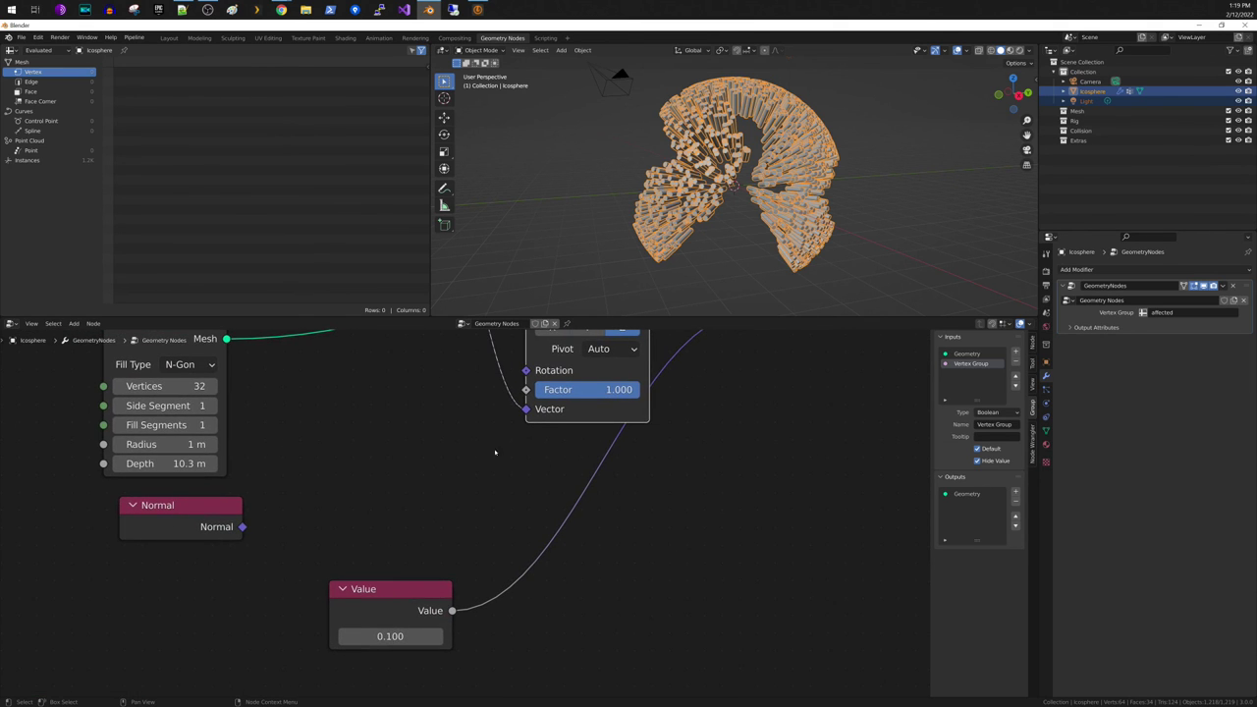
shift+scroll(465, 494, up, 5)
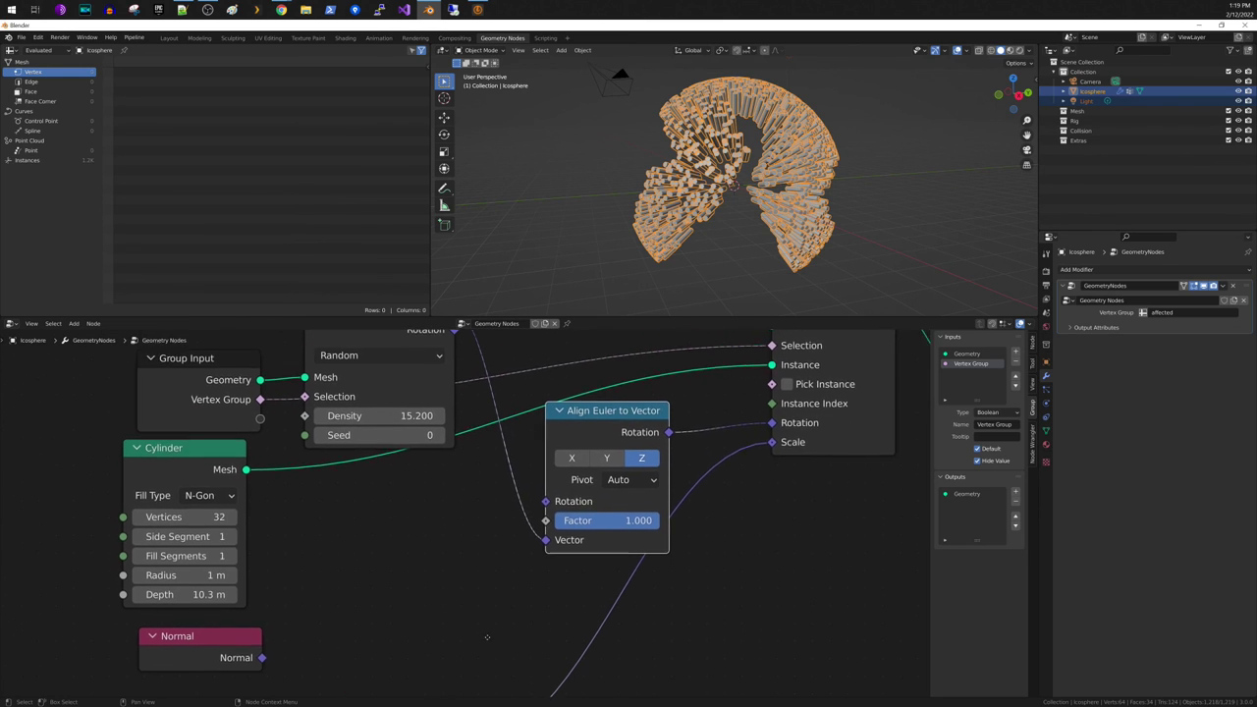
middle_drag(584, 399, 518, 509)
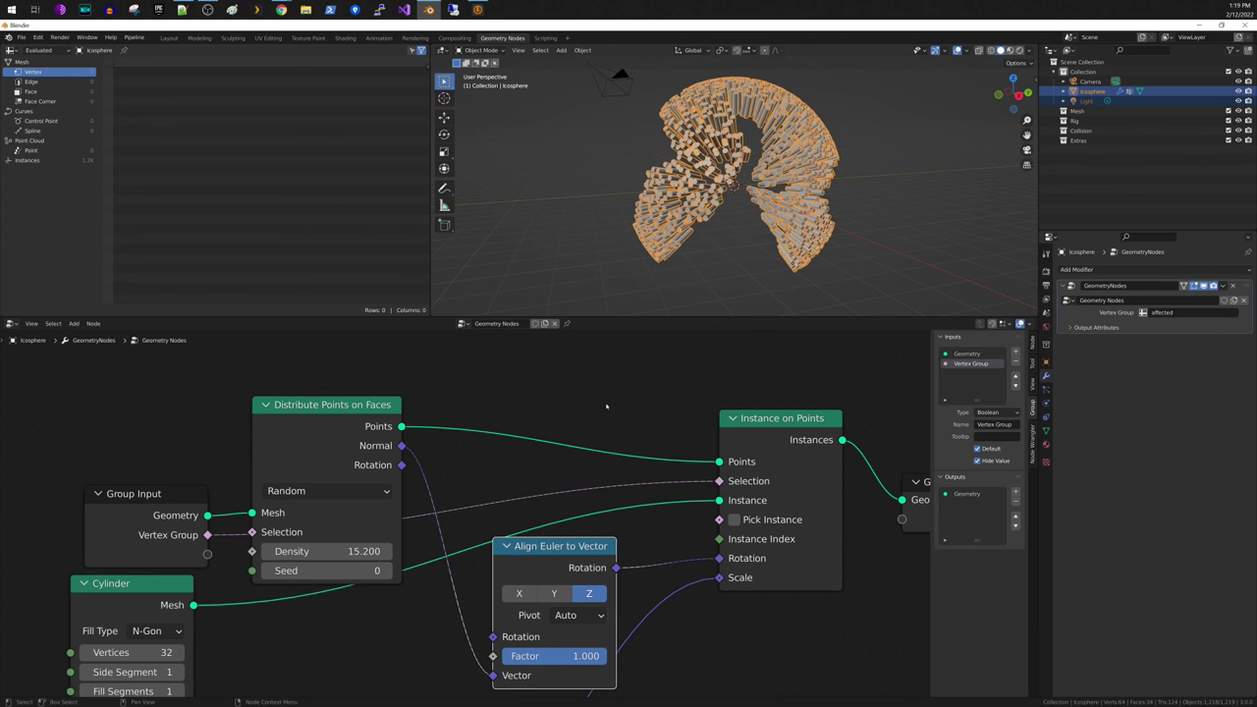
ctrl+scroll(445, 378, right, 4)
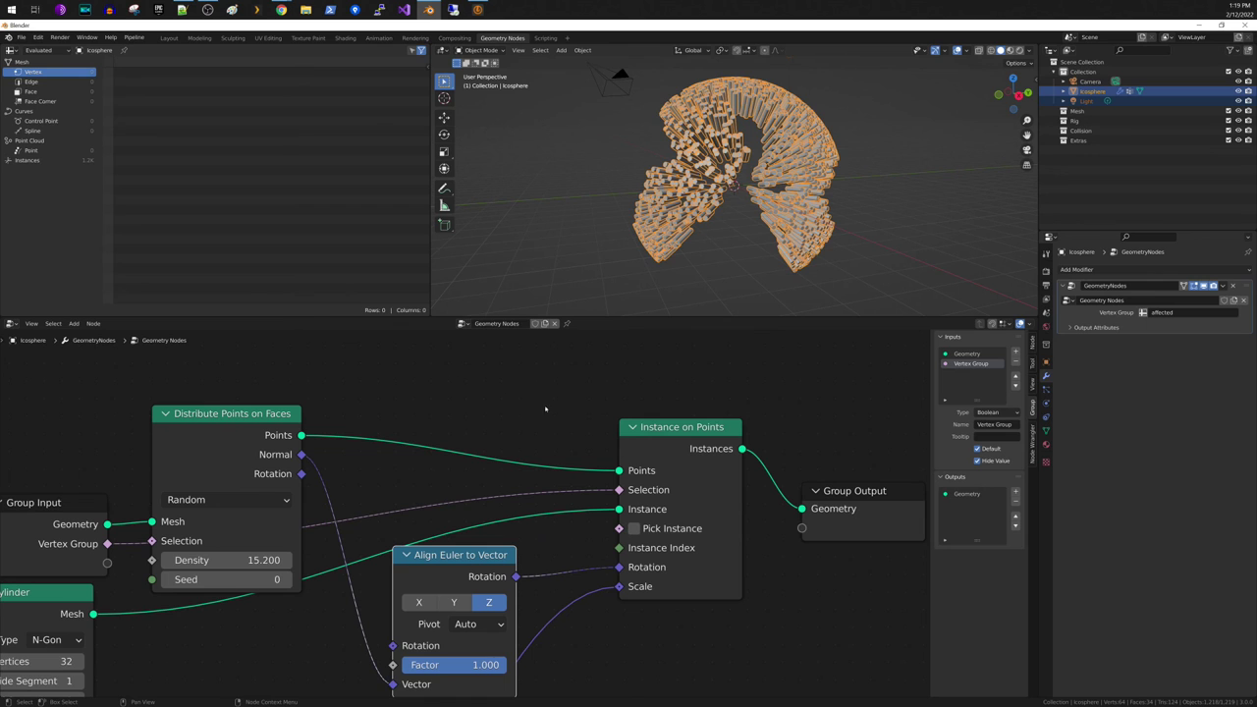